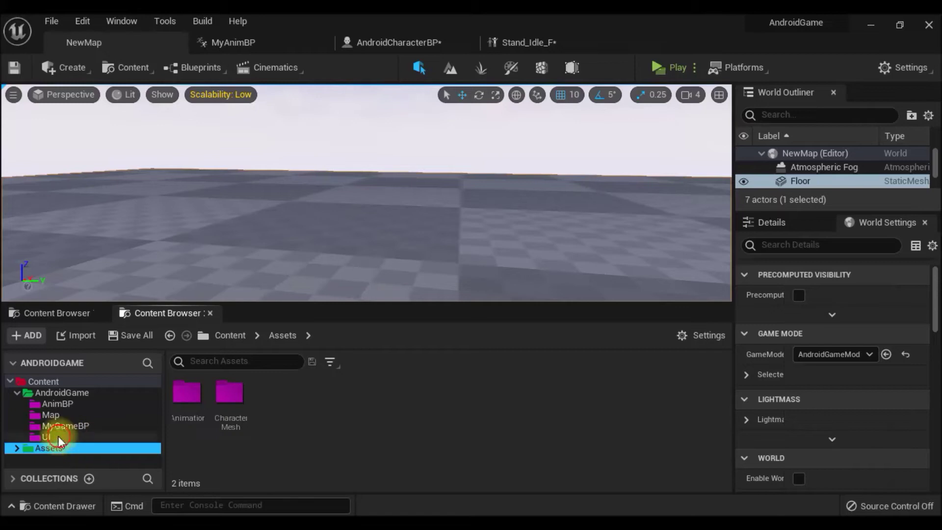
- Create a Widget Blueprint named PlayerControllerWB in the UI folder and open it
{"action": "right_click", "coordinate": [248, 412]}
{"action": "scroll", "coordinate": [337, 310], "scroll_direction": "down", "scroll_amount": 2}
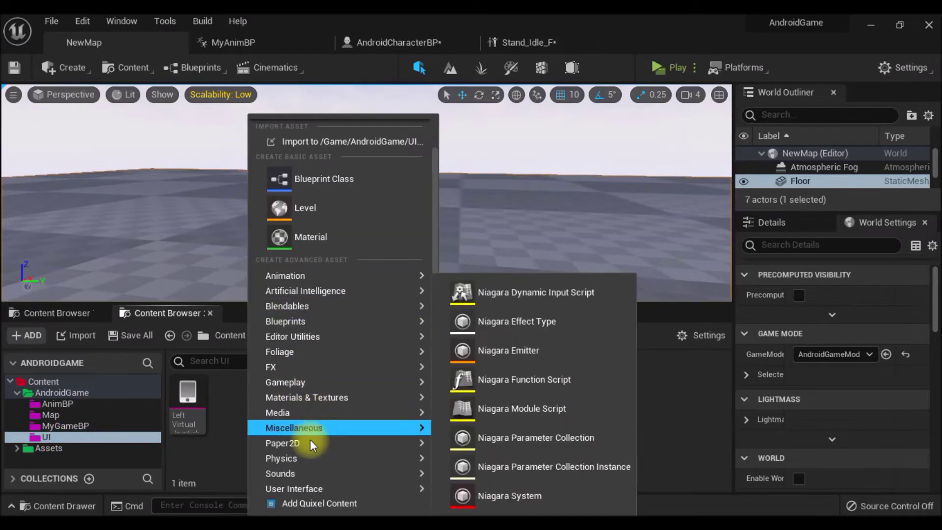
{"action": "mouse_move", "coordinate": [305, 488]}
{"action": "left_click", "coordinate": [484, 495]}
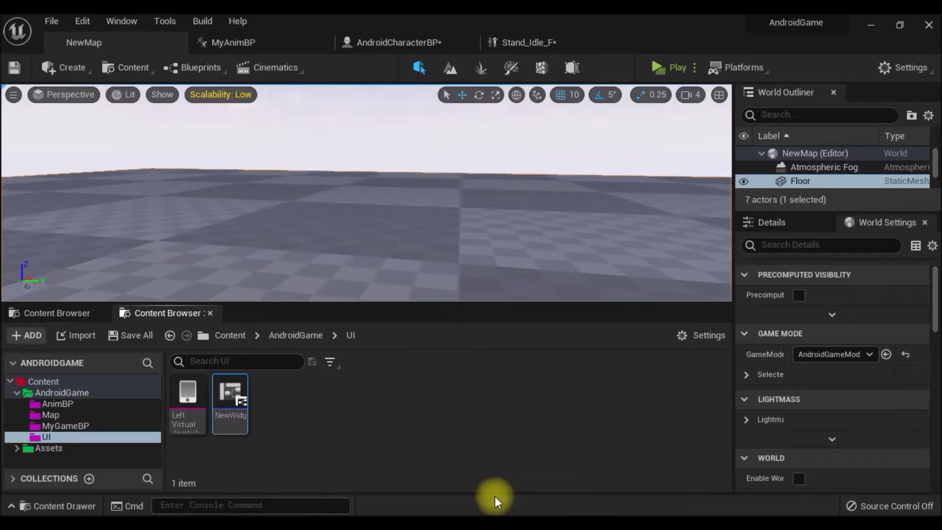
{"action": "type", "text": "PlayerControllerWB"}
{"action": "left_click", "coordinate": [288, 420]}
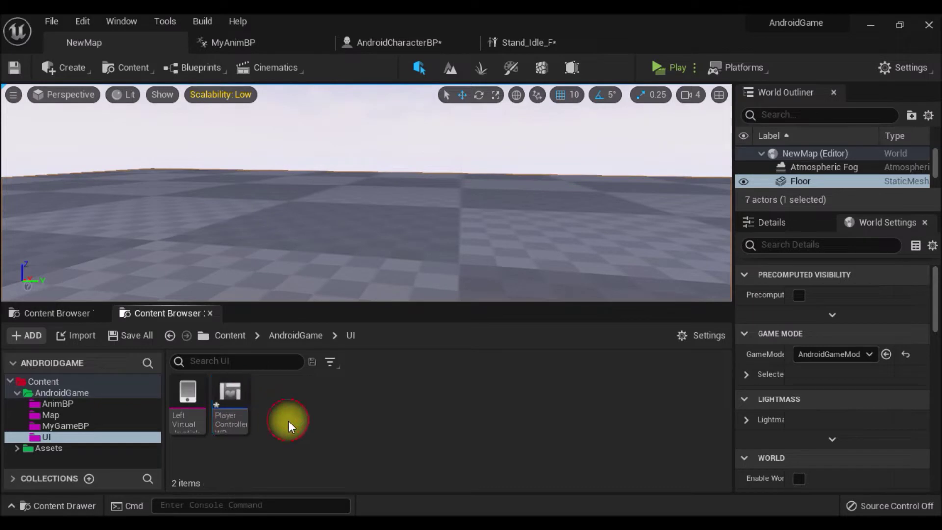
{"action": "double_click", "coordinate": [228, 406]}
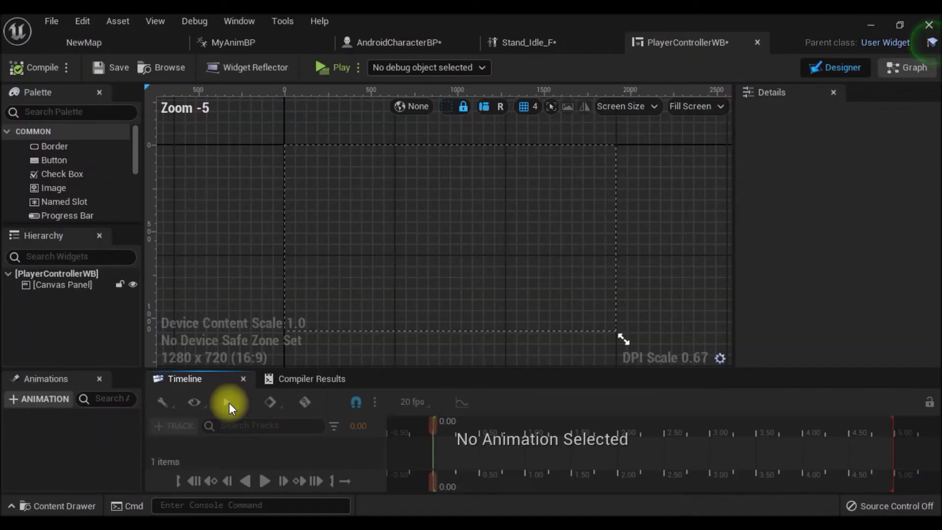
- Add a Scale Box from the Palette to the canvas
{"action": "right_click_drag", "start_coordinate": [505, 261], "coordinate": [502, 257]}
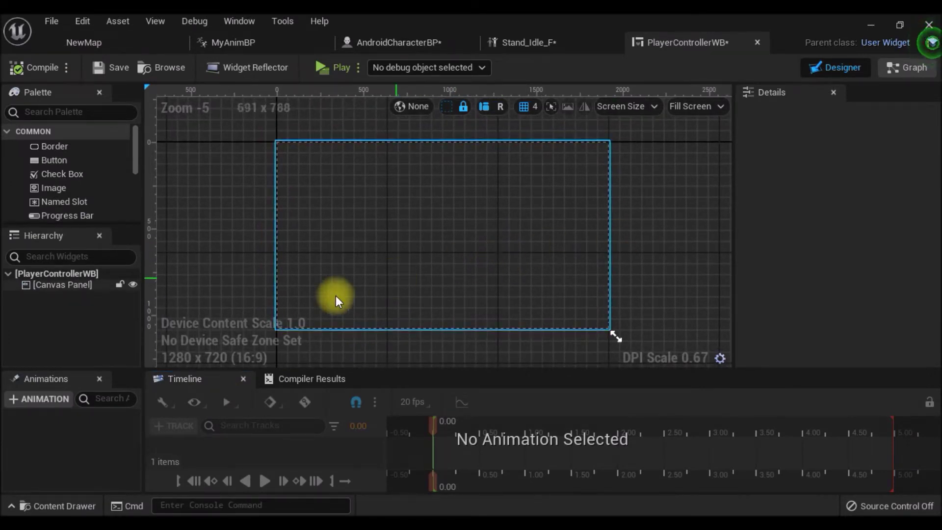
{"action": "scroll", "coordinate": [49, 154], "scroll_direction": "down", "scroll_amount": 1}
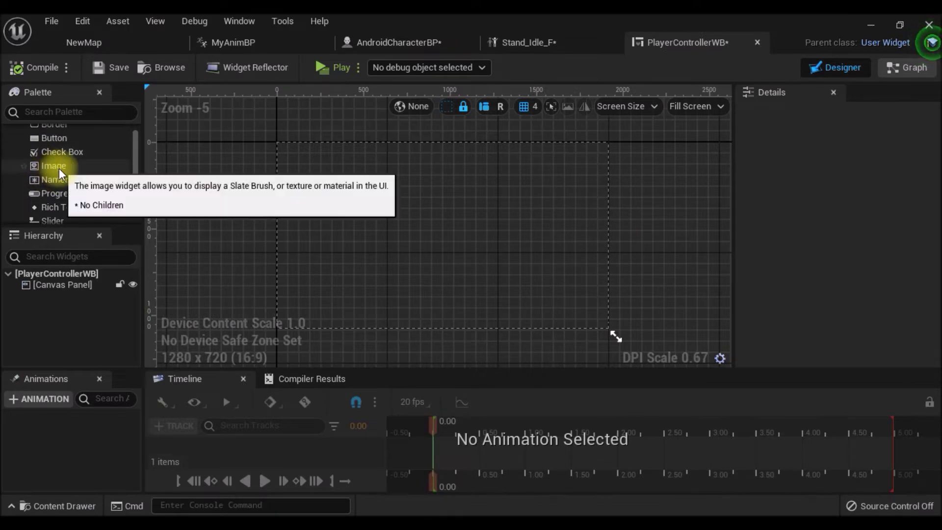
{"action": "scroll", "coordinate": [59, 169], "scroll_direction": "up", "scroll_amount": 1}
{"action": "left_click", "coordinate": [62, 112]}
{"action": "type", "text": "sc"}
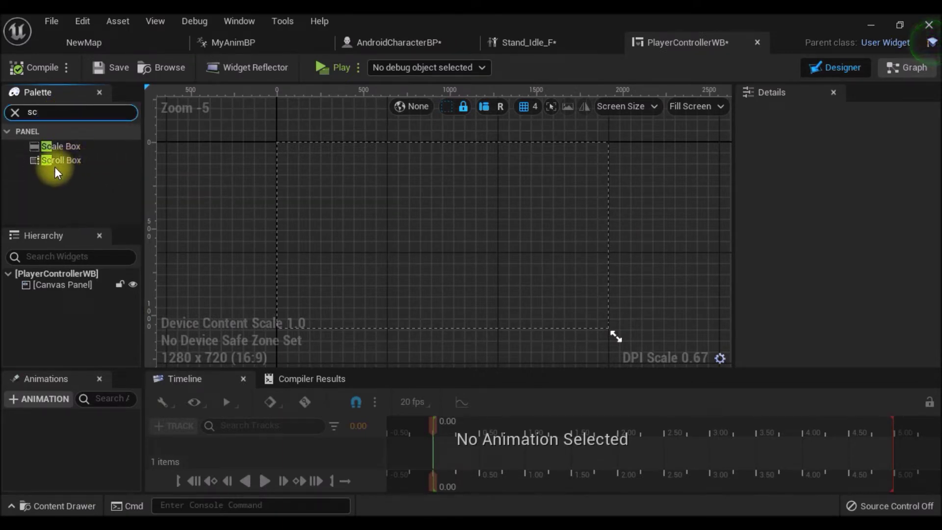
{"action": "mouse_move", "coordinate": [61, 146]}
{"action": "left_mouse_down"}
{"action": "mouse_move", "coordinate": [247, 162]}
{"action": "mouse_move", "coordinate": [62, 290]}
{"action": "left_mouse_up"}
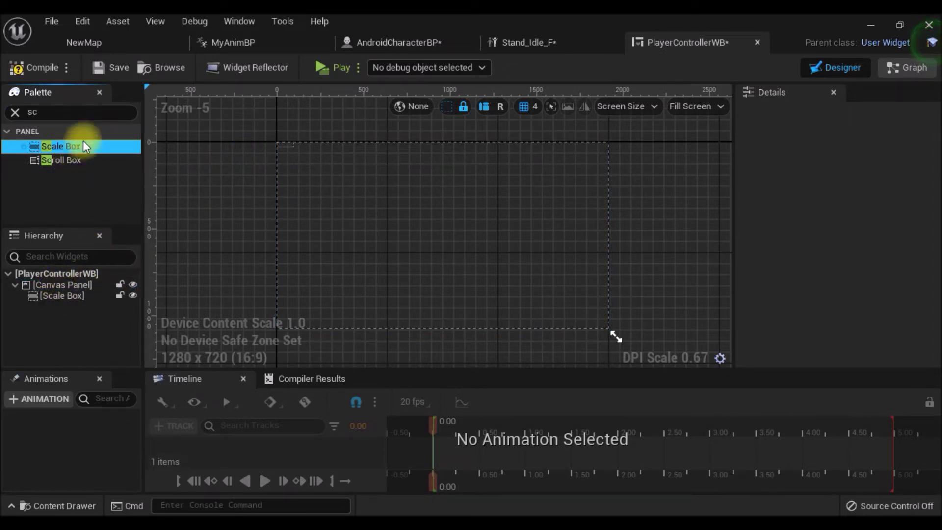
- Nest an Overlay in the Scale Box, then put a Border and a Button inside the Overlay
{"action": "left_click", "coordinate": [14, 112]}
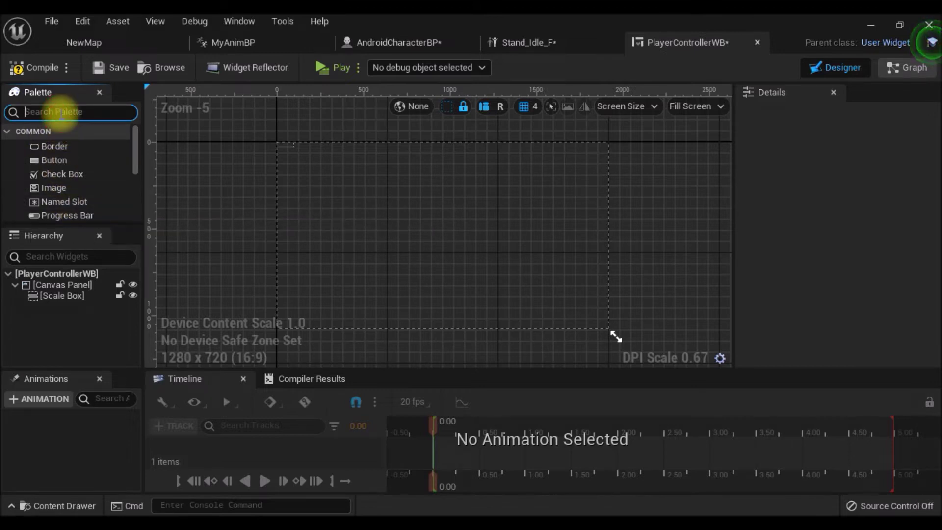
{"action": "type", "text": "over"}
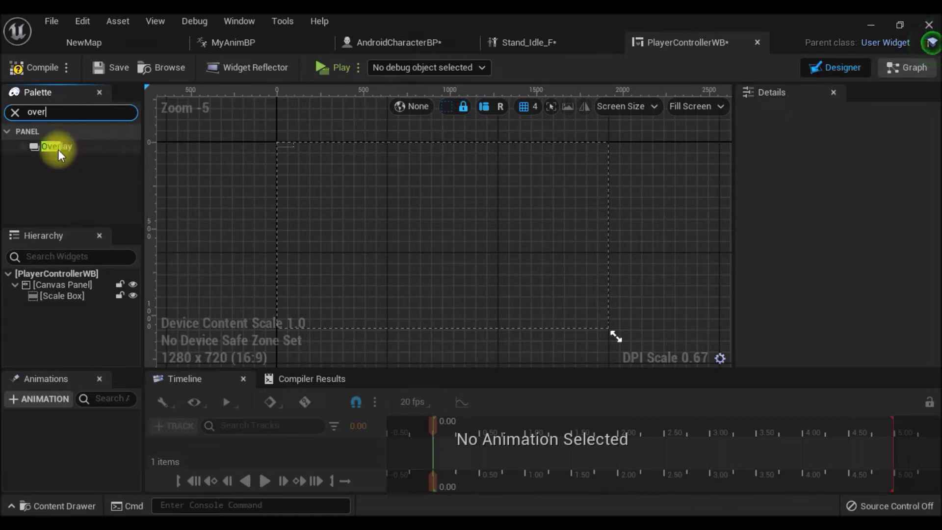
{"action": "left_click_drag", "start_coordinate": [56, 145], "coordinate": [54, 303]}
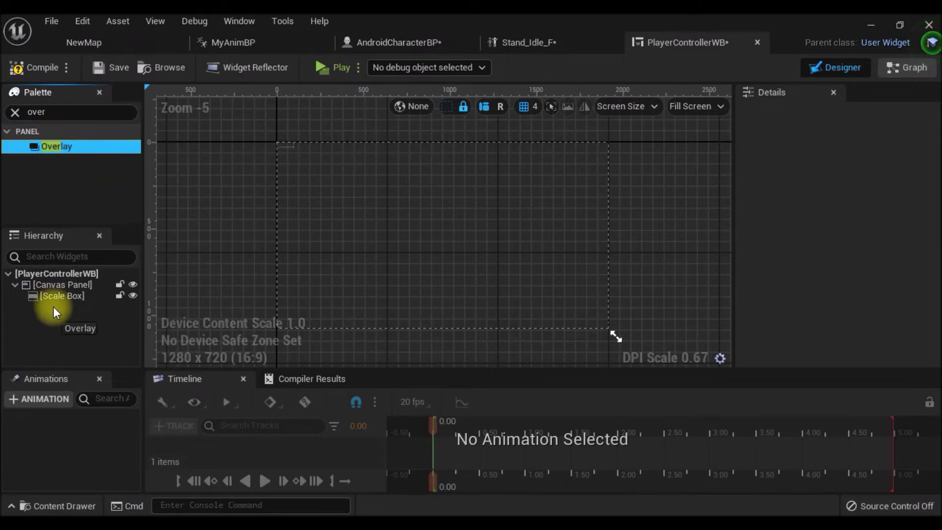
{"action": "left_click_drag", "start_coordinate": [54, 302], "coordinate": [58, 294]}
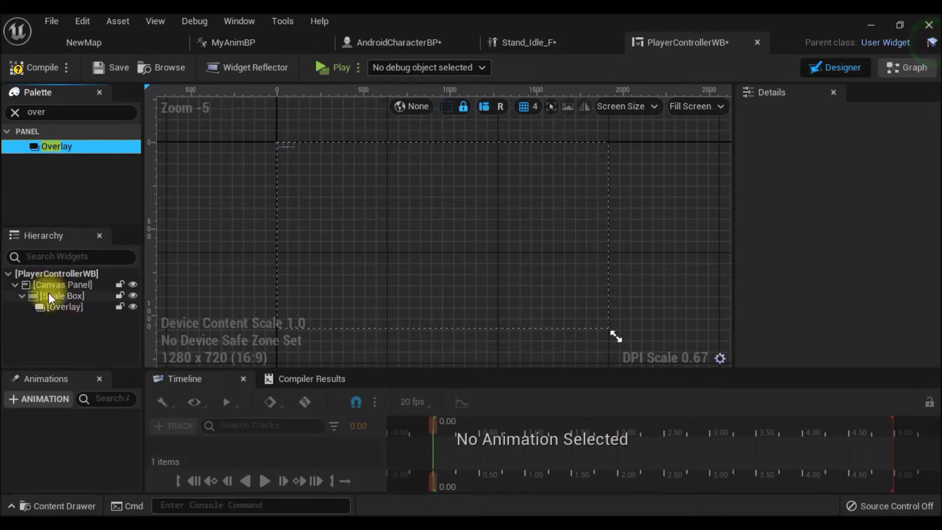
{"action": "left_click", "coordinate": [14, 112]}
{"action": "left_click_drag", "start_coordinate": [54, 147], "coordinate": [56, 311]}
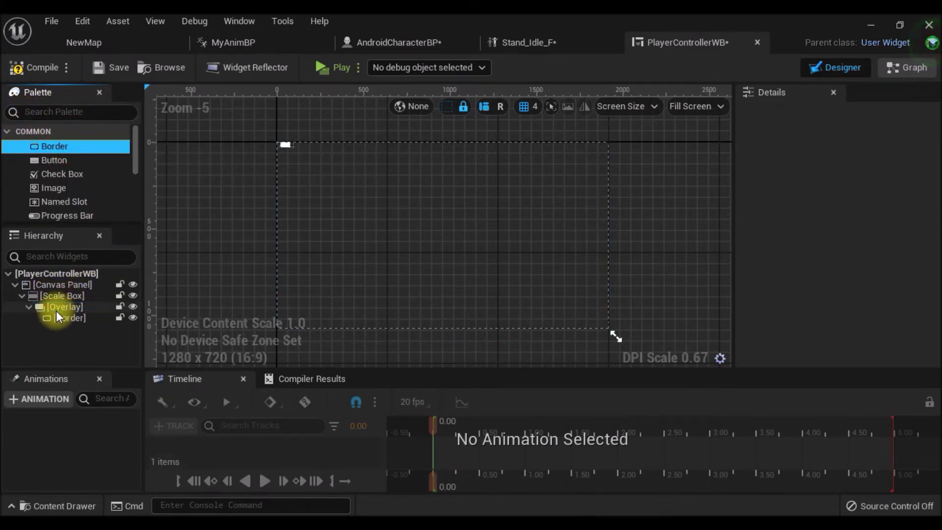
{"action": "left_click_drag", "start_coordinate": [56, 161], "coordinate": [58, 311]}
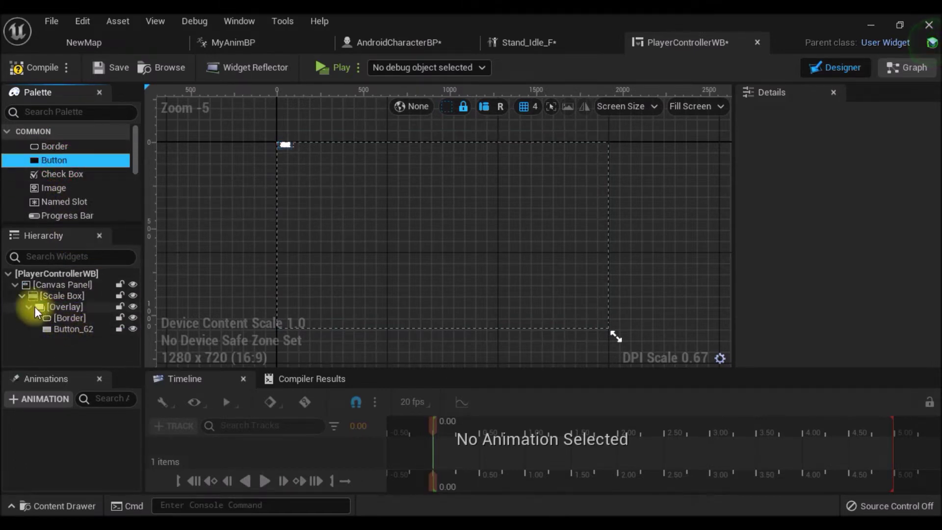
{"action": "left_click", "coordinate": [21, 296]}
- Rename the Scale Box to Sprint Box in the Hierarchy
{"action": "left_click", "coordinate": [57, 296]}
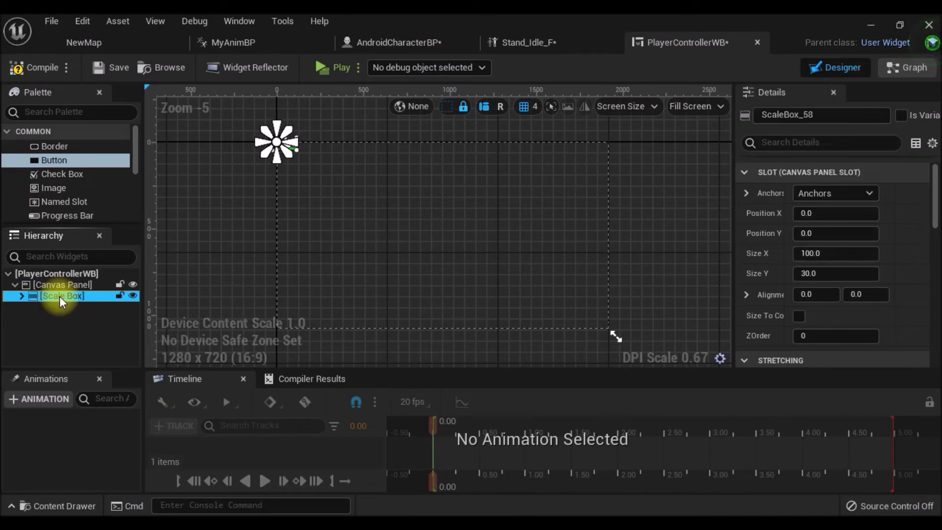
{"action": "left_click", "coordinate": [60, 296]}
{"action": "type", "text": "S"}
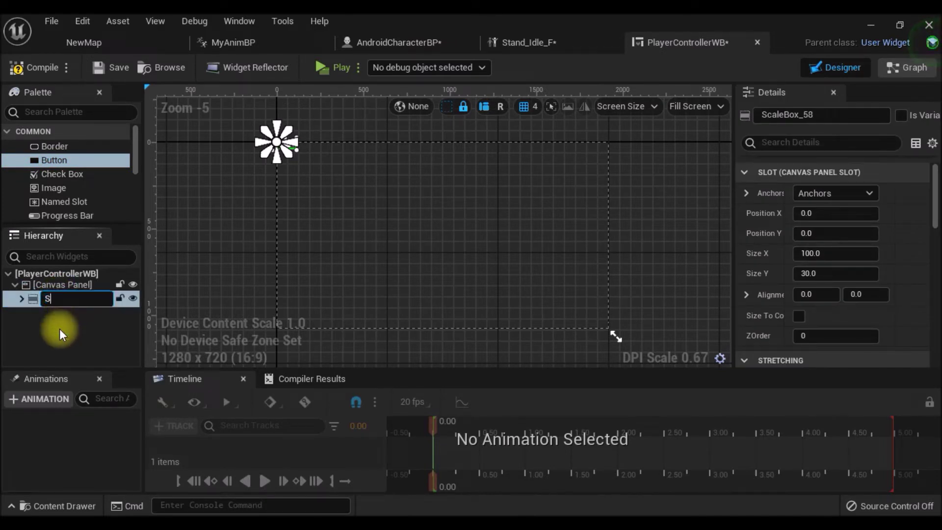
{"action": "type", "text": "prin"}
{"action": "type", "text": "n"}
{"action": "type", "text": "Box"}
{"action": "left_click", "coordinate": [60, 329]}
- Rename Button_62 inside the Overlay to Sprint Button
{"action": "left_click", "coordinate": [22, 295]}
{"action": "left_click", "coordinate": [29, 307]}
{"action": "left_click", "coordinate": [71, 328]}
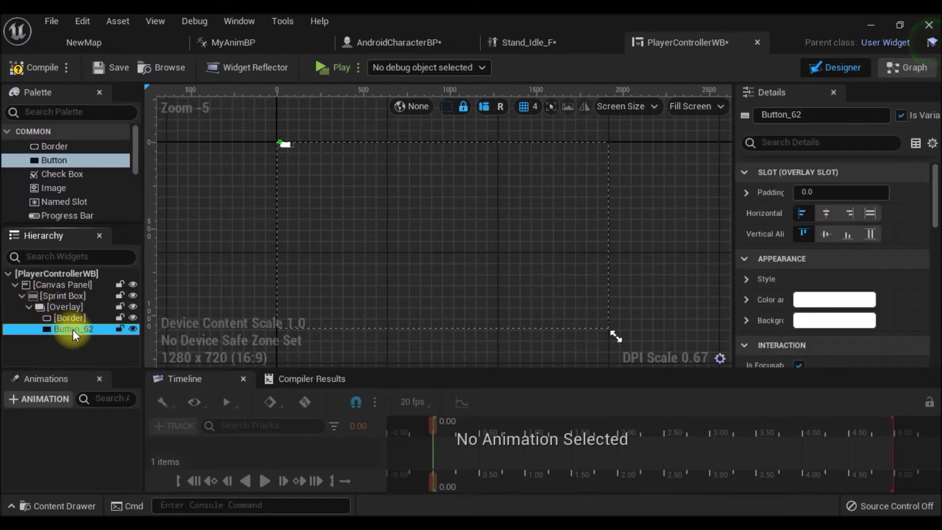
{"action": "left_click", "coordinate": [73, 328]}
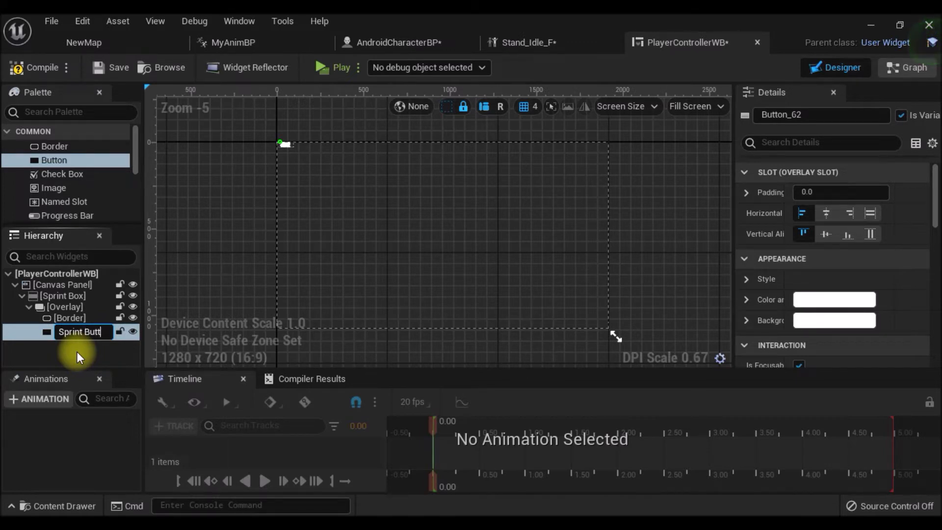
{"action": "left_click", "coordinate": [76, 352]}
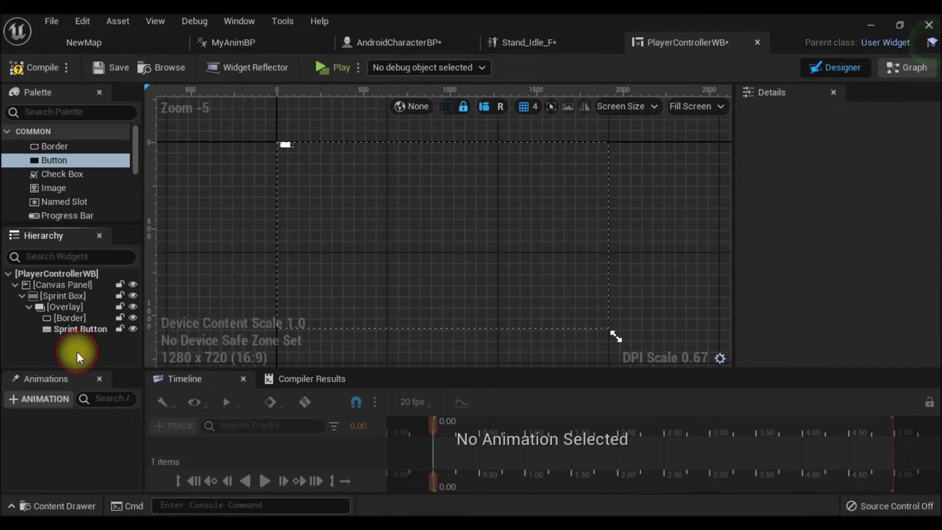
{"action": "left_click", "coordinate": [64, 296]}
{"action": "left_click", "coordinate": [29, 306]}
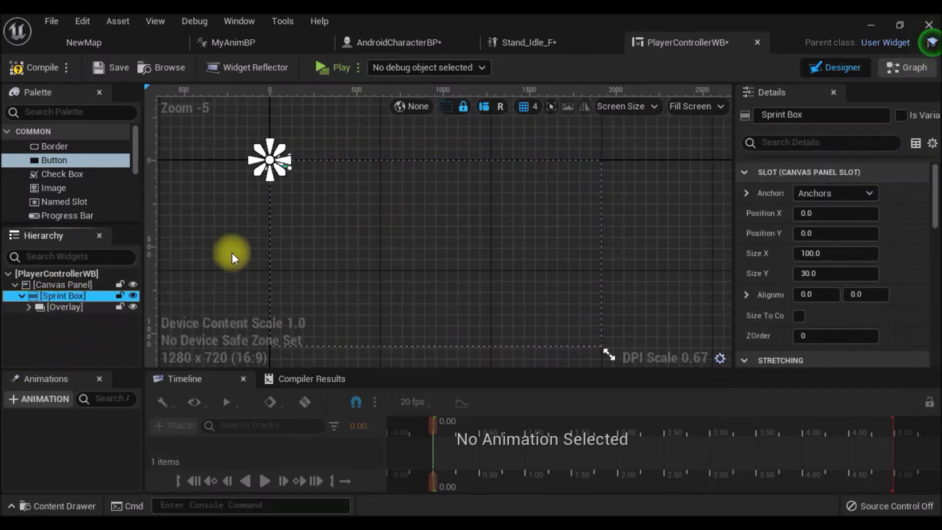
- Move the Sprint Box over to the right side of the canvas
{"action": "scroll", "coordinate": [300, 186], "scroll_direction": "up", "scroll_amount": 3}
{"action": "scroll", "coordinate": [287, 192], "scroll_direction": "up", "scroll_amount": 3}
{"action": "scroll", "coordinate": [265, 194], "scroll_direction": "up", "scroll_amount": 3}
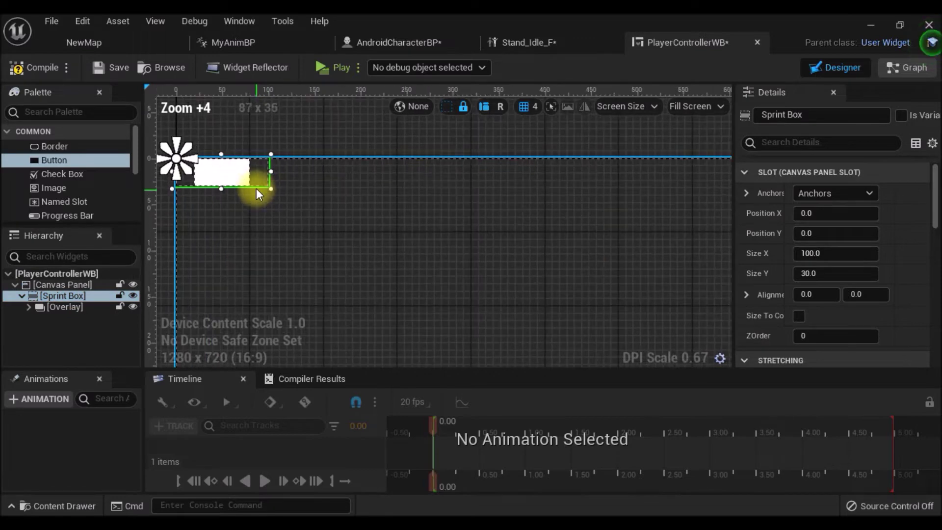
{"action": "scroll", "coordinate": [255, 181], "scroll_direction": "up", "scroll_amount": 3}
{"action": "left_click_drag", "start_coordinate": [268, 192], "coordinate": [511, 290]}
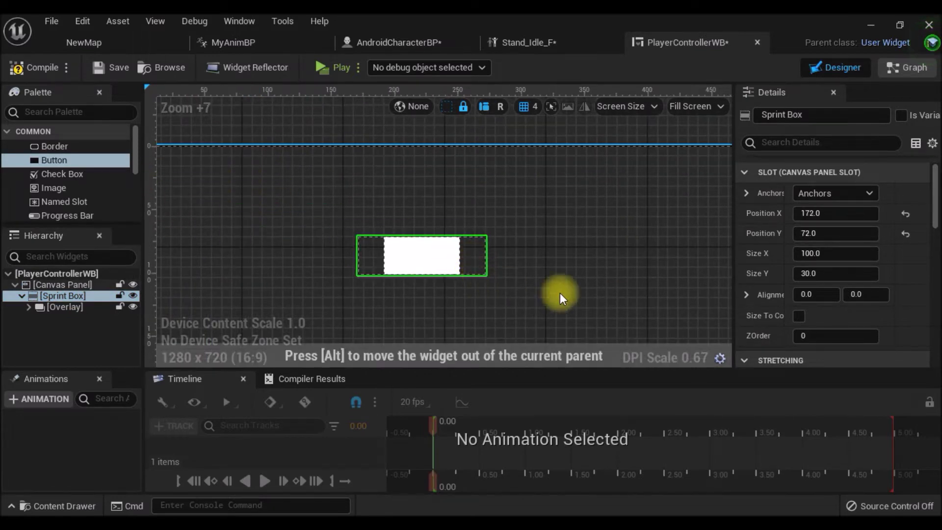
{"action": "scroll", "coordinate": [564, 294], "scroll_direction": "down", "scroll_amount": 4}
{"action": "right_click_drag", "start_coordinate": [627, 298], "coordinate": [275, 146]}
{"action": "scroll", "coordinate": [361, 179], "scroll_direction": "down", "scroll_amount": 3}
{"action": "scroll", "coordinate": [311, 191], "scroll_direction": "down", "scroll_amount": 3}
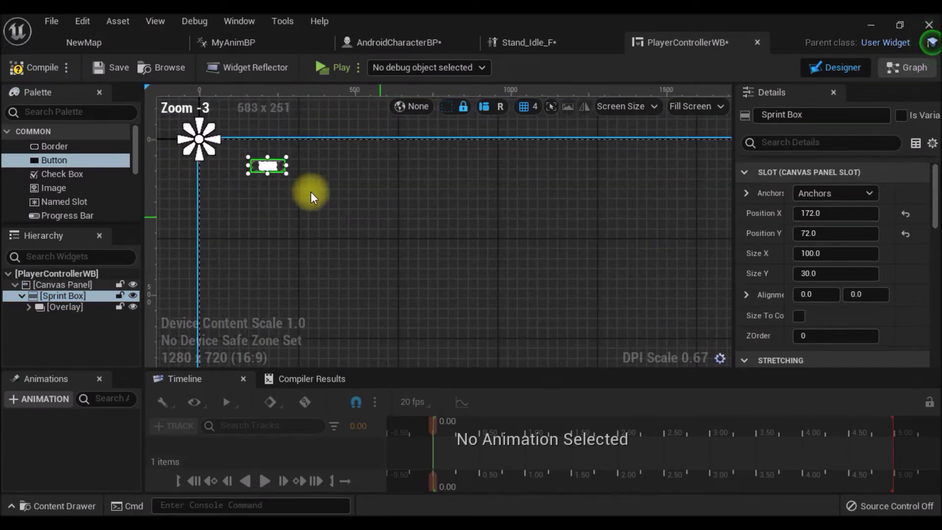
{"action": "left_click_drag", "start_coordinate": [284, 170], "coordinate": [587, 235]}
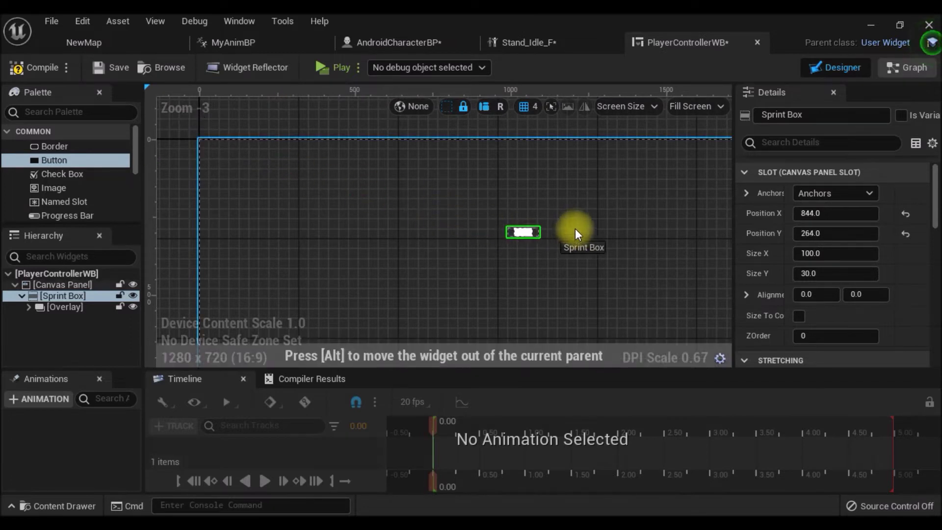
{"action": "right_click_drag", "start_coordinate": [587, 284], "coordinate": [258, 199]}
{"action": "scroll", "coordinate": [259, 199], "scroll_direction": "down", "scroll_amount": 2}
{"action": "scroll", "coordinate": [259, 199], "scroll_direction": "down", "scroll_amount": 1}
{"action": "mouse_move", "coordinate": [260, 181]}
{"action": "left_mouse_down"}
{"action": "mouse_move", "coordinate": [293, 187]}
{"action": "mouse_move", "coordinate": [322, 164]}
{"action": "left_mouse_up"}
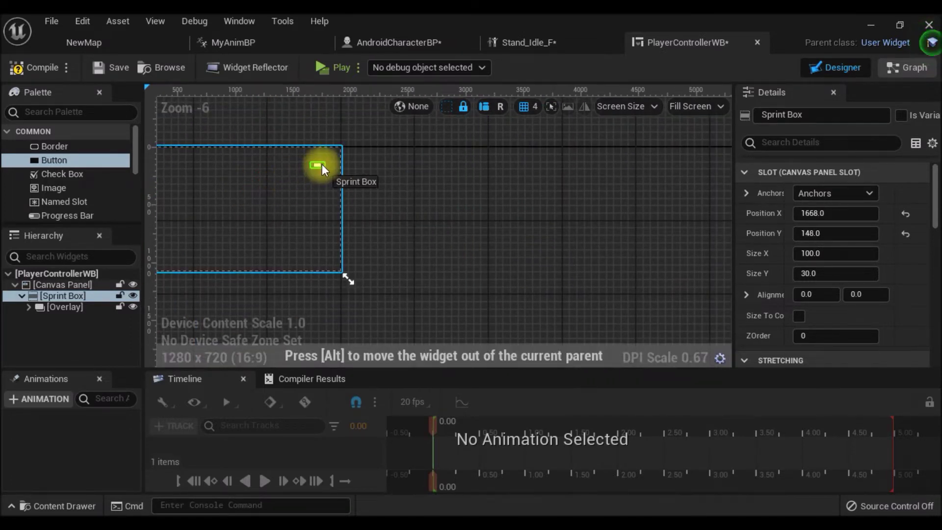
{"action": "scroll", "coordinate": [308, 197], "scroll_direction": "up", "scroll_amount": 1}
{"action": "scroll", "coordinate": [406, 206], "scroll_direction": "up", "scroll_amount": 2}
{"action": "scroll", "coordinate": [435, 252], "scroll_direction": "up", "scroll_amount": 1}
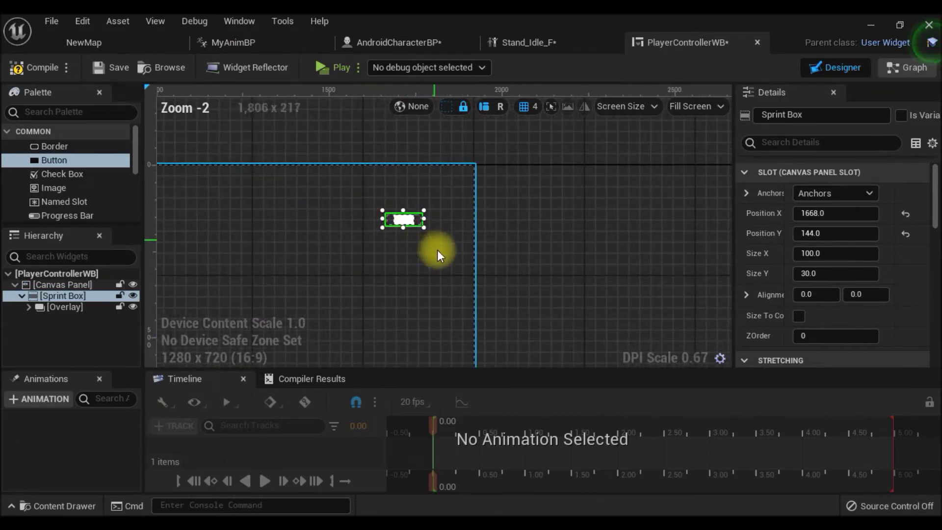
- Anchor the Sprint Box to the right vertical-stretch preset and compile
{"action": "left_click", "coordinate": [849, 194]}
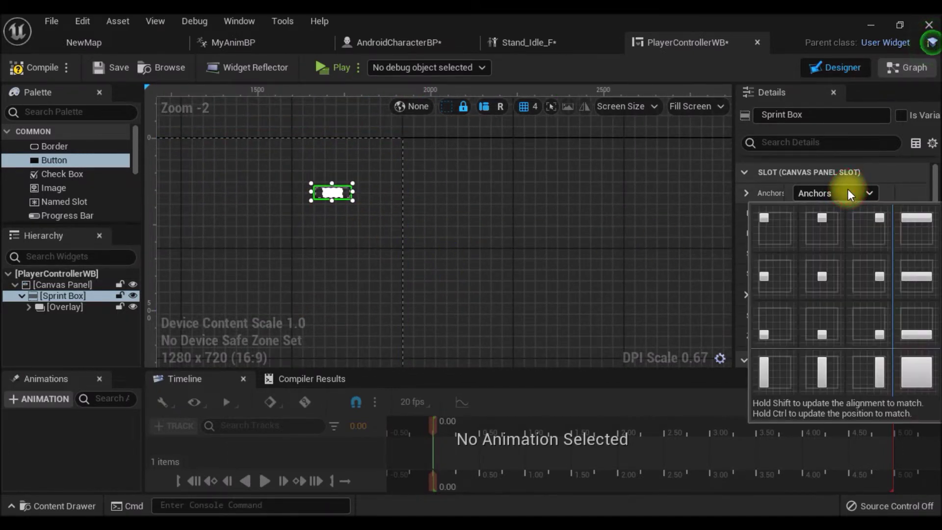
{"action": "left_click", "coordinate": [875, 373]}
{"action": "scroll", "coordinate": [380, 295], "scroll_direction": "down", "scroll_amount": 3}
{"action": "left_click", "coordinate": [30, 67]}
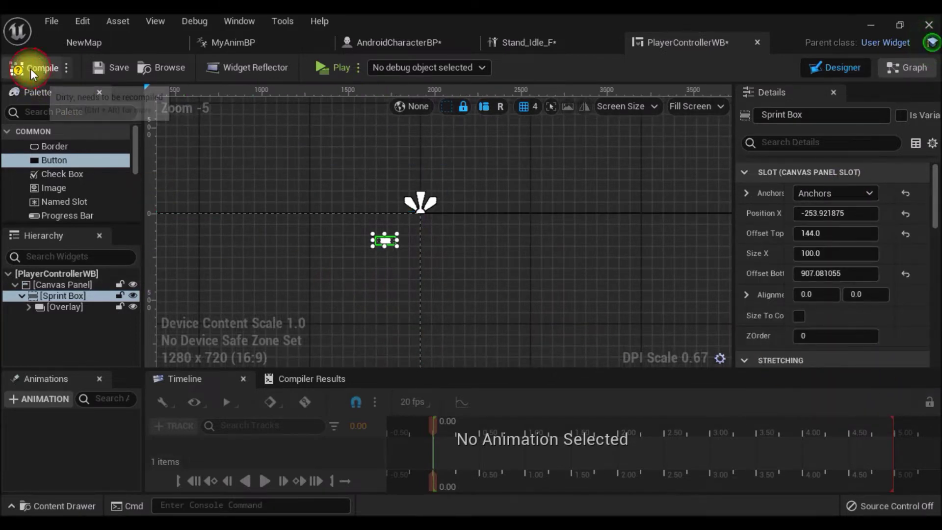
- Save the widget blueprint, then try resizing the Sprint Box by hand and undo it
{"action": "left_click", "coordinate": [99, 67]}
{"action": "scroll", "coordinate": [392, 218], "scroll_direction": "up", "scroll_amount": 3}
{"action": "scroll", "coordinate": [380, 219], "scroll_direction": "up", "scroll_amount": 4}
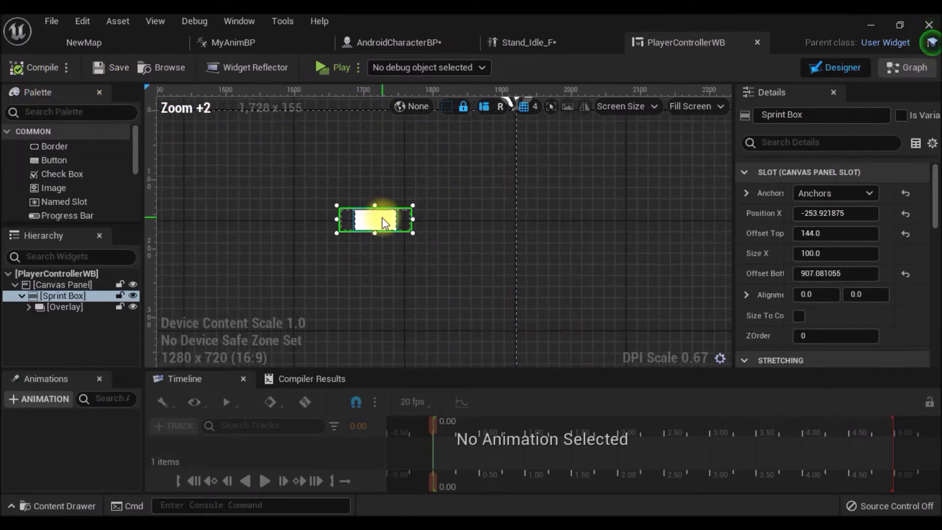
{"action": "scroll", "coordinate": [363, 240], "scroll_direction": "up", "scroll_amount": 4}
{"action": "left_click_drag", "start_coordinate": [363, 231], "coordinate": [365, 270]}
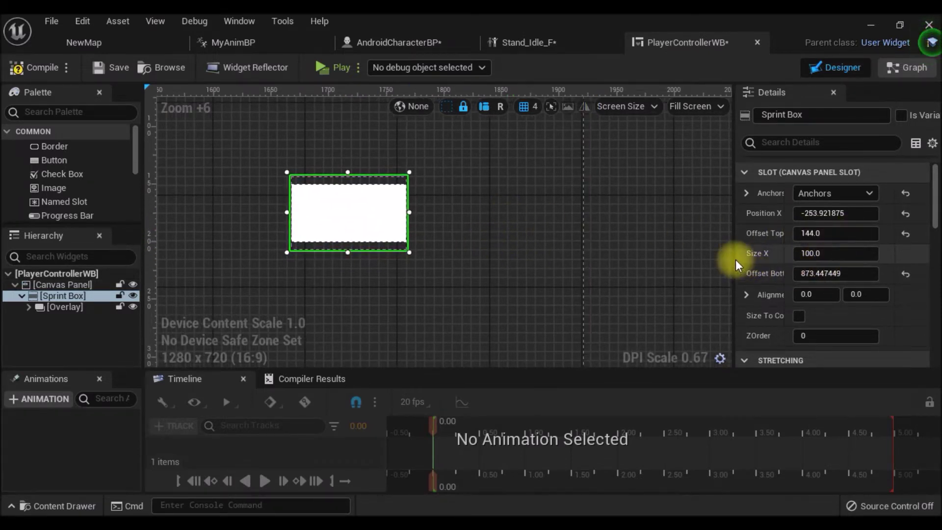
{"action": "left_click_drag", "start_coordinate": [736, 266], "coordinate": [680, 265]}
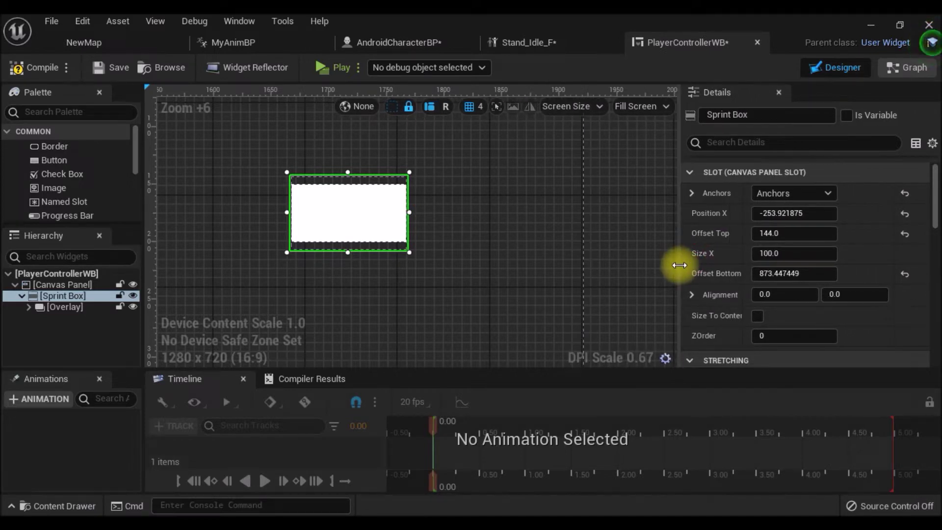
{"action": "left_click_drag", "start_coordinate": [348, 251], "coordinate": [347, 247]}
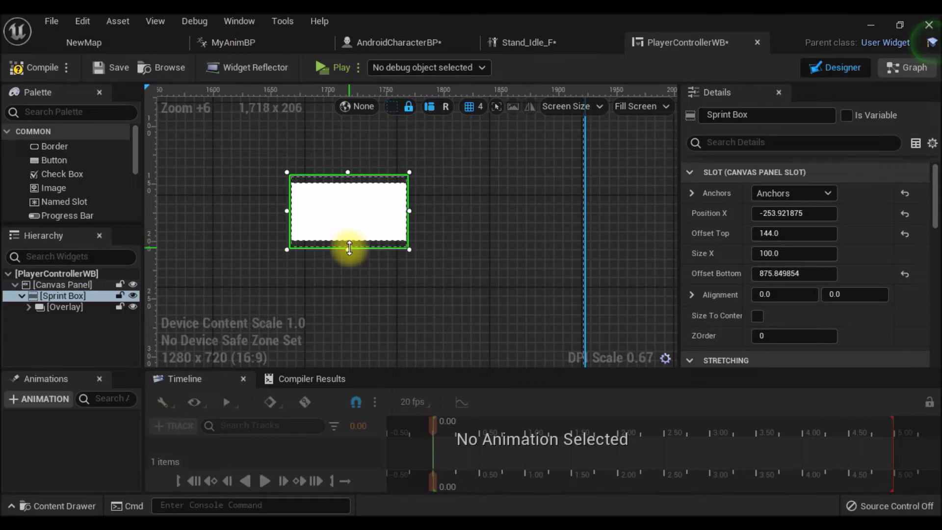
{"action": "left_click", "coordinate": [348, 172]}
{"action": "left_click_drag", "start_coordinate": [347, 172], "coordinate": [347, 151]}
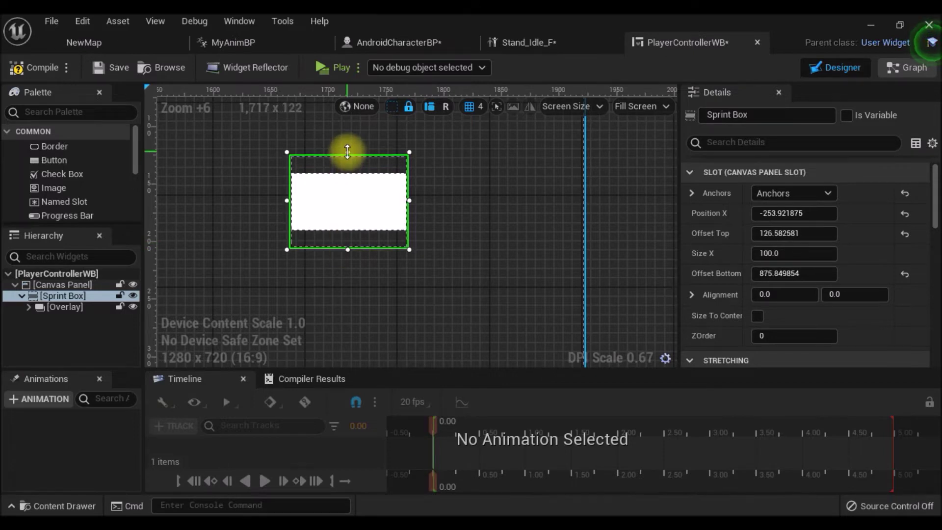
{"action": "mouse_move", "coordinate": [287, 201]}
{"action": "left_mouse_down"}
{"action": "mouse_move", "coordinate": [326, 203]}
{"action": "mouse_move", "coordinate": [233, 208]}
{"action": "left_mouse_up"}
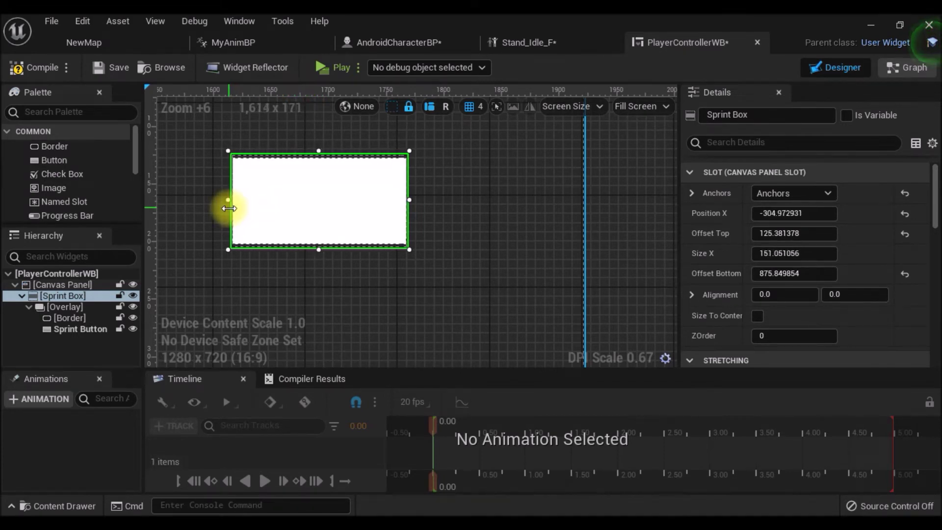
{"action": "key", "text": "ctrl+z"}
- Apply an anchor preset to the Sprint Box and set its size to 150 × 150
{"action": "mouse_move", "coordinate": [470, 224]}
{"action": "right_mouse_down"}
{"action": "mouse_move", "coordinate": [480, 233]}
{"action": "mouse_move", "coordinate": [462, 253]}
{"action": "right_mouse_up"}
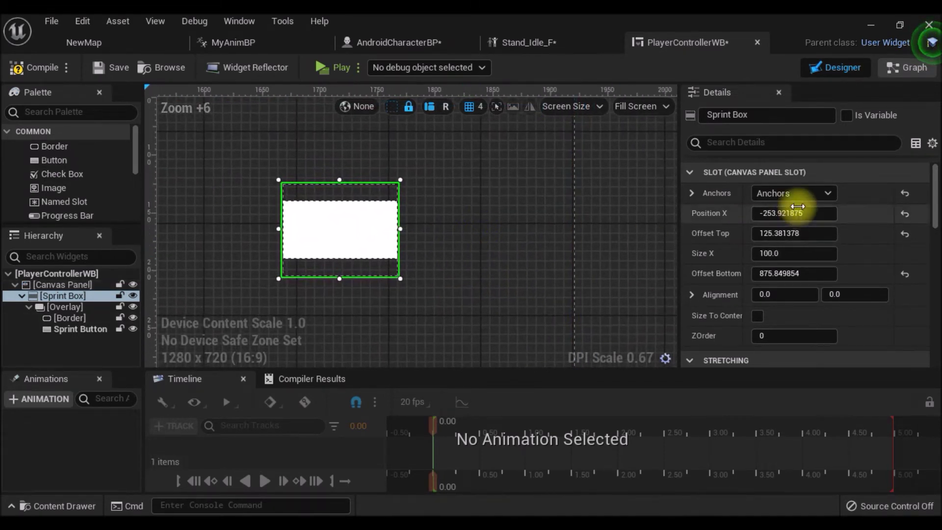
{"action": "left_click", "coordinate": [793, 193]}
{"action": "left_click", "coordinate": [822, 274]}
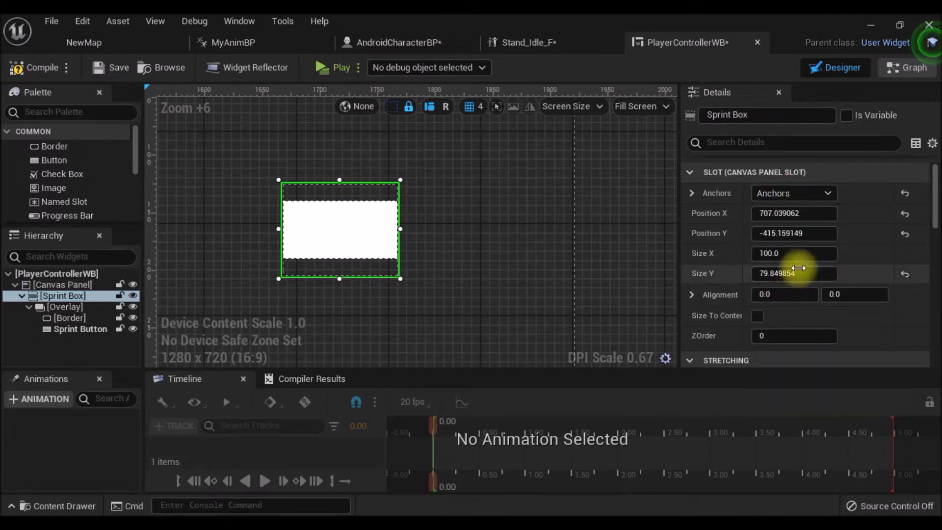
{"action": "left_click", "coordinate": [794, 254]}
{"action": "type", "text": "150"}
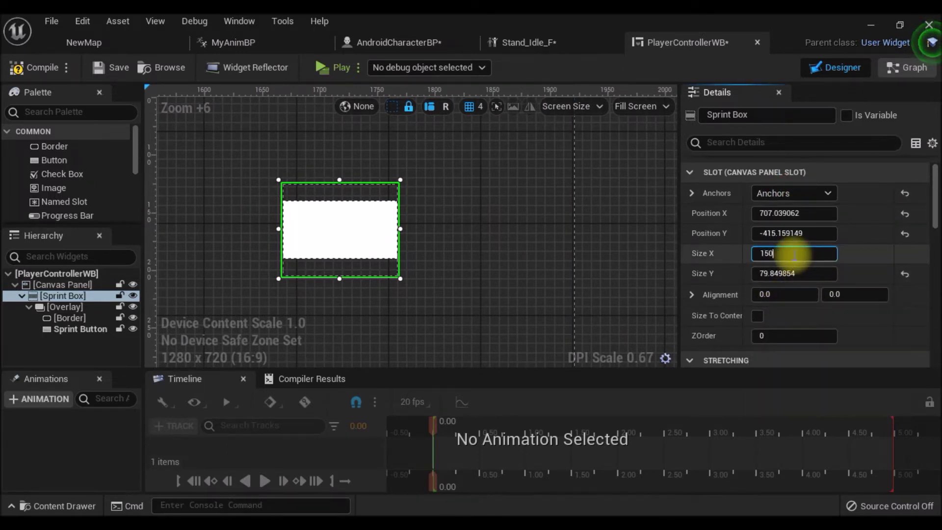
{"action": "left_click", "coordinate": [806, 273]}
{"action": "type", "text": "150"}
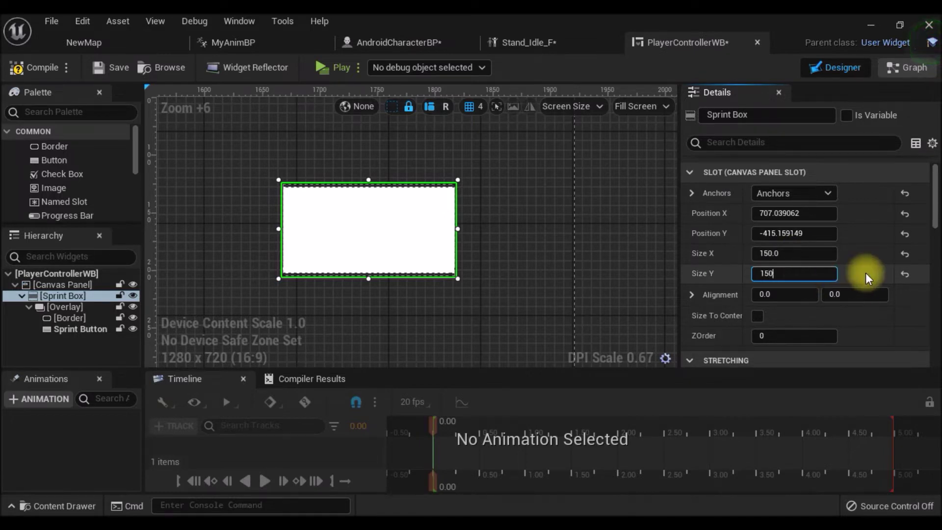
{"action": "key", "text": "Return"}
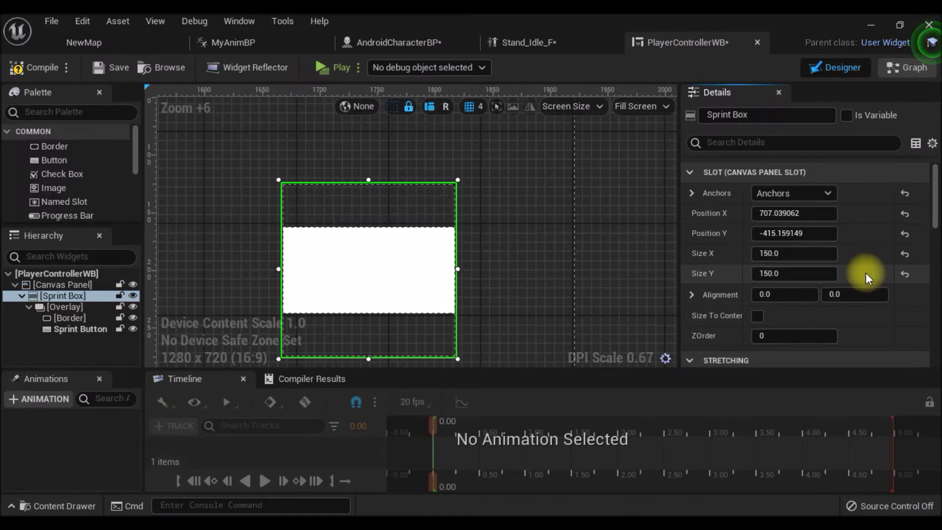
{"action": "left_click", "coordinate": [65, 307]}
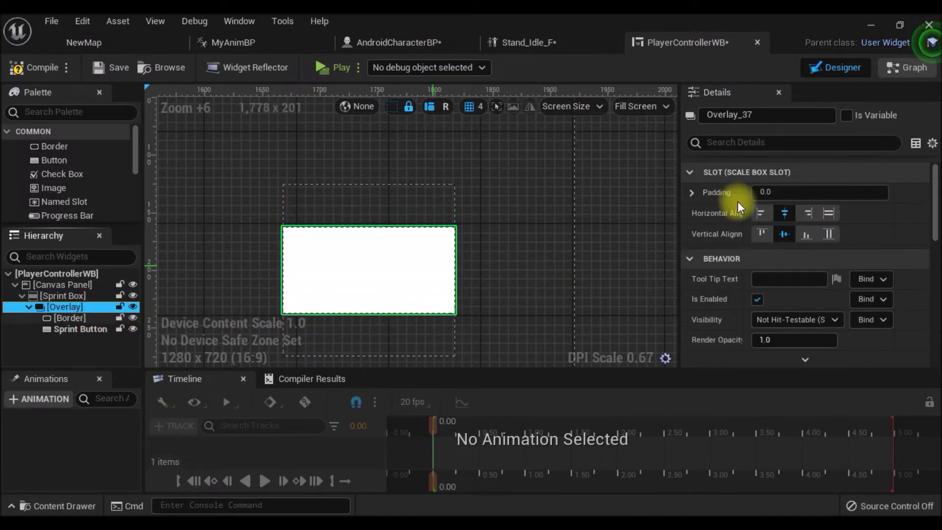
- Set the Overlay, Border and Sprint Button to fill horizontally and vertically
{"action": "left_click", "coordinate": [828, 213]}
{"action": "left_click", "coordinate": [829, 234]}
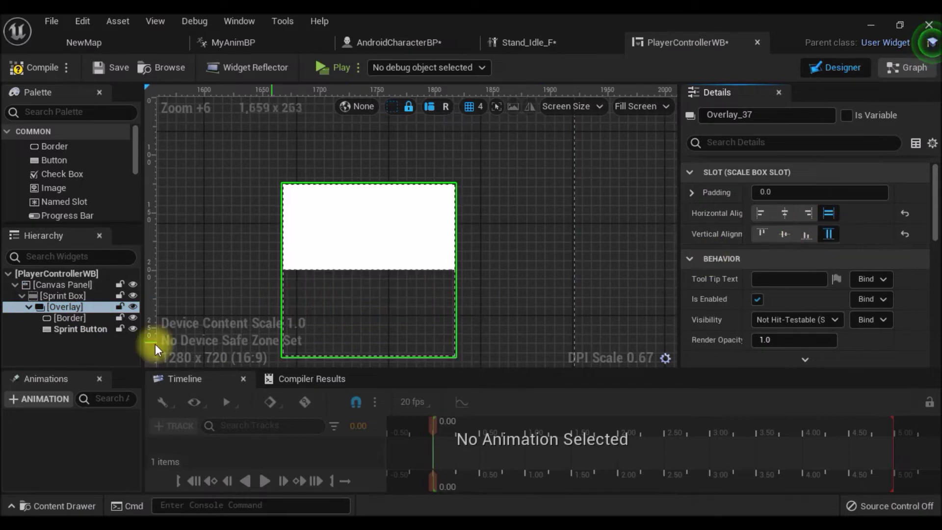
{"action": "left_click", "coordinate": [73, 318]}
{"action": "left_click", "coordinate": [828, 212]}
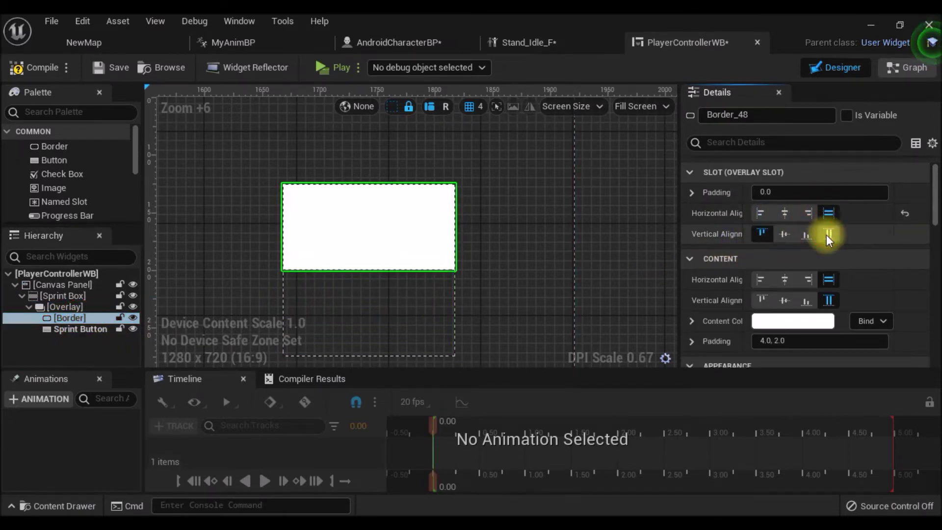
{"action": "left_click", "coordinate": [828, 234]}
{"action": "left_click", "coordinate": [81, 329]}
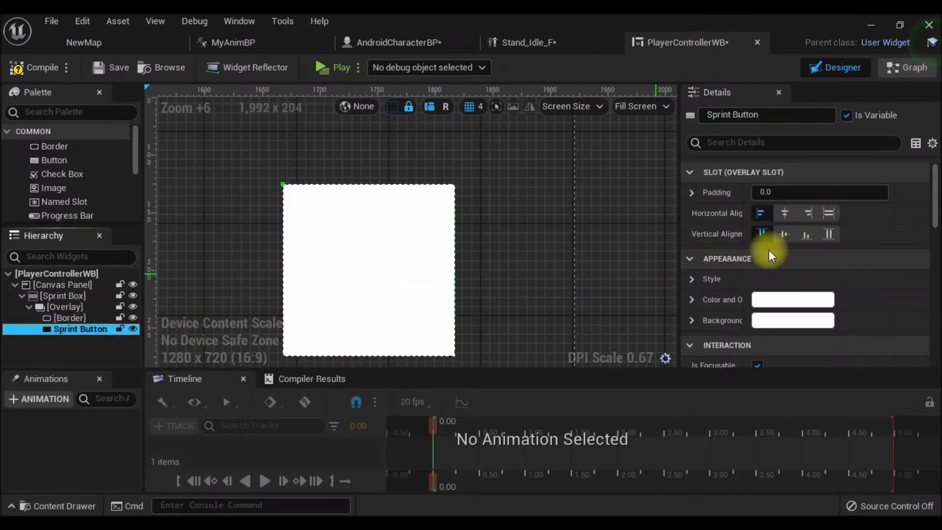
{"action": "left_click", "coordinate": [828, 213]}
{"action": "left_click", "coordinate": [829, 234]}
{"action": "right_click_drag", "start_coordinate": [629, 264], "coordinate": [602, 252]}
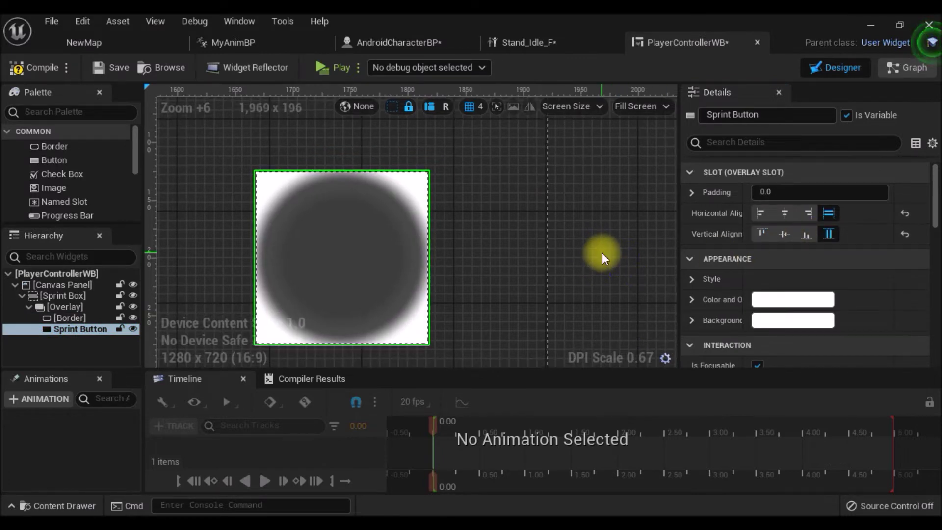
- Lower the Border's render opacity to 0.3
{"action": "left_click", "coordinate": [69, 318]}
{"action": "scroll", "coordinate": [783, 294], "scroll_direction": "down", "scroll_amount": 2}
{"action": "scroll", "coordinate": [795, 286], "scroll_direction": "down", "scroll_amount": 3}
{"action": "scroll", "coordinate": [795, 289], "scroll_direction": "down", "scroll_amount": 3}
{"action": "scroll", "coordinate": [795, 292], "scroll_direction": "down", "scroll_amount": 2}
{"action": "scroll", "coordinate": [795, 294], "scroll_direction": "down", "scroll_amount": 2}
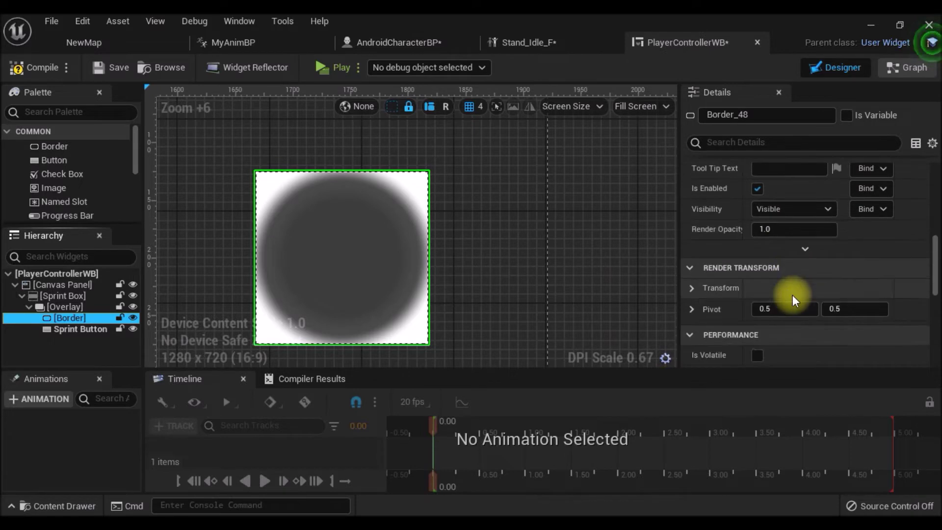
{"action": "scroll", "coordinate": [790, 263], "scroll_direction": "down", "scroll_amount": 2}
{"action": "left_click", "coordinate": [782, 185]}
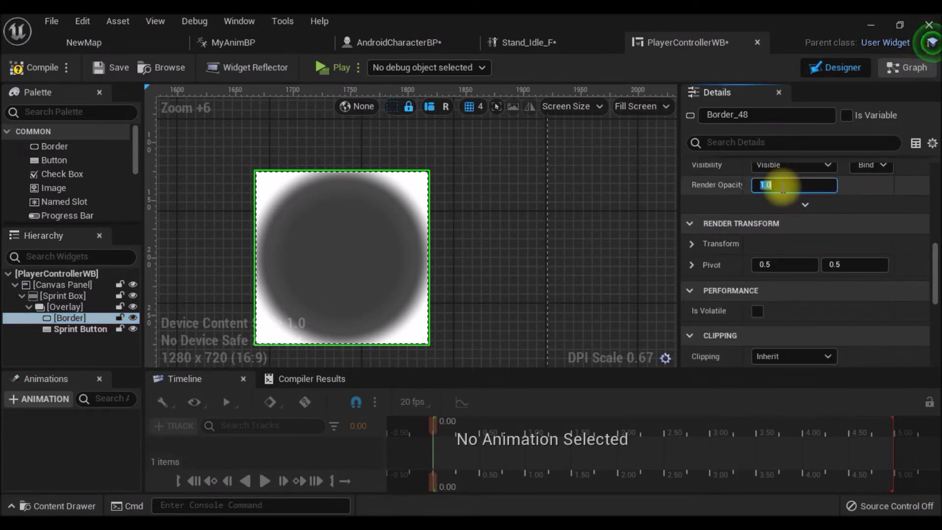
{"action": "type", "text": "05"}
{"action": "key", "text": "Return"}
- Set the Border's brush colour to black, then switch to the NewMap level
{"action": "scroll", "coordinate": [826, 244], "scroll_direction": "down", "scroll_amount": 1}
{"action": "scroll", "coordinate": [821, 272], "scroll_direction": "down", "scroll_amount": 3}
{"action": "scroll", "coordinate": [819, 275], "scroll_direction": "down", "scroll_amount": 3}
{"action": "scroll", "coordinate": [816, 314], "scroll_direction": "down", "scroll_amount": 3}
{"action": "scroll", "coordinate": [817, 331], "scroll_direction": "up", "scroll_amount": 3}
{"action": "scroll", "coordinate": [822, 336], "scroll_direction": "up", "scroll_amount": 7}
{"action": "scroll", "coordinate": [826, 340], "scroll_direction": "up", "scroll_amount": 4}
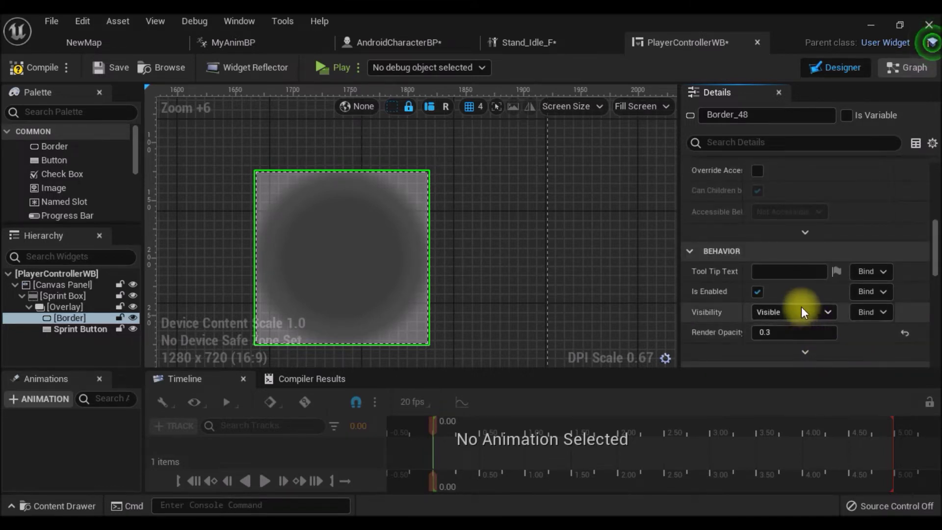
{"action": "scroll", "coordinate": [819, 304], "scroll_direction": "up", "scroll_amount": 1}
{"action": "scroll", "coordinate": [815, 291], "scroll_direction": "up", "scroll_amount": 2}
{"action": "scroll", "coordinate": [809, 296], "scroll_direction": "up", "scroll_amount": 2}
{"action": "scroll", "coordinate": [835, 296], "scroll_direction": "up", "scroll_amount": 1}
{"action": "scroll", "coordinate": [788, 279], "scroll_direction": "up", "scroll_amount": 1}
{"action": "left_click", "coordinate": [775, 244]}
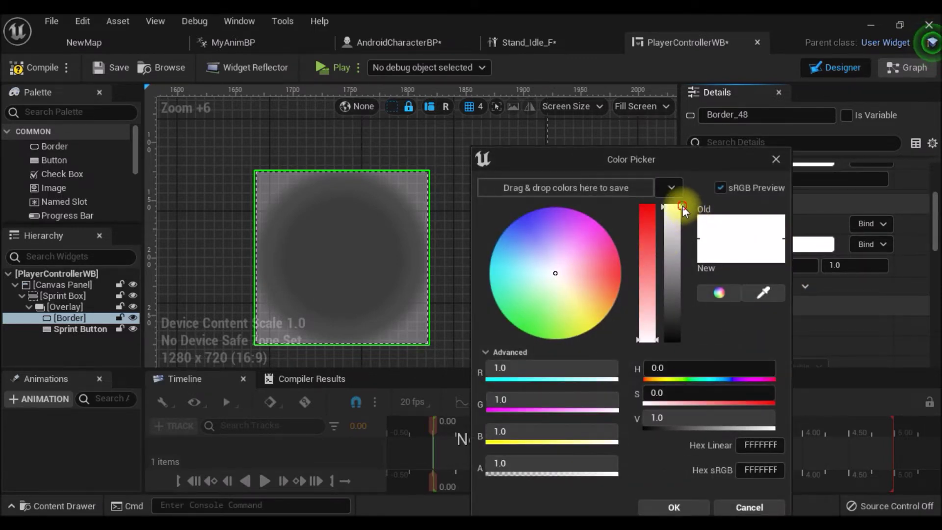
{"action": "left_click_drag", "start_coordinate": [682, 205], "coordinate": [672, 343]}
{"action": "left_click", "coordinate": [665, 506]}
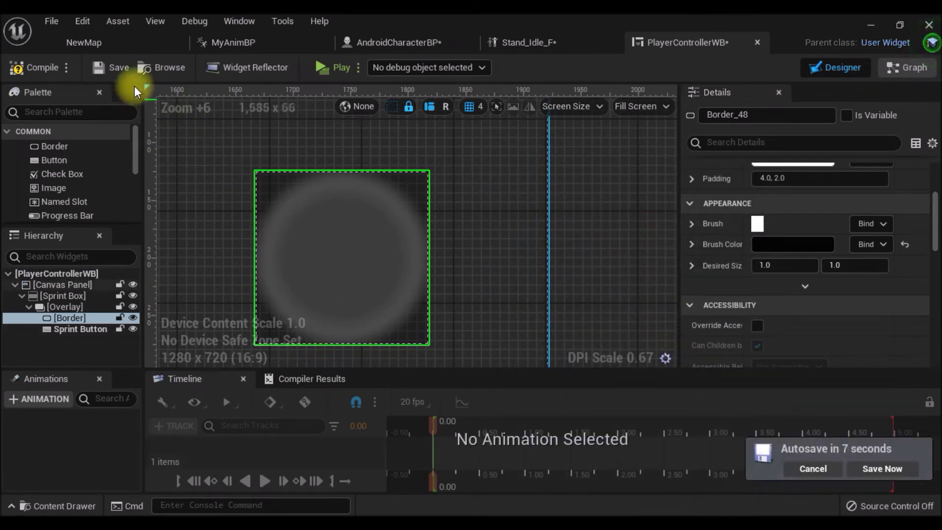
{"action": "left_click", "coordinate": [122, 44]}
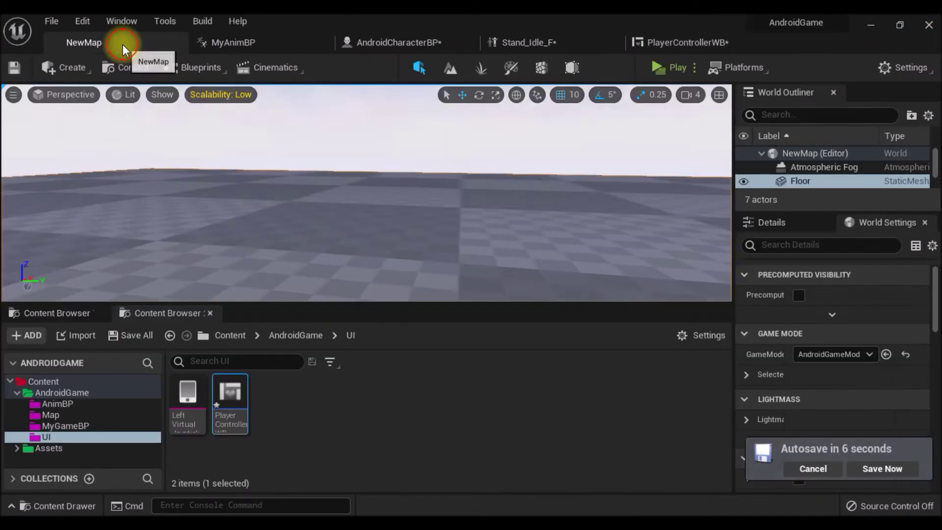
- Create a new folder named Image inside Content > Assets
{"action": "left_click", "coordinate": [67, 394]}
{"action": "right_click", "coordinate": [54, 451]}
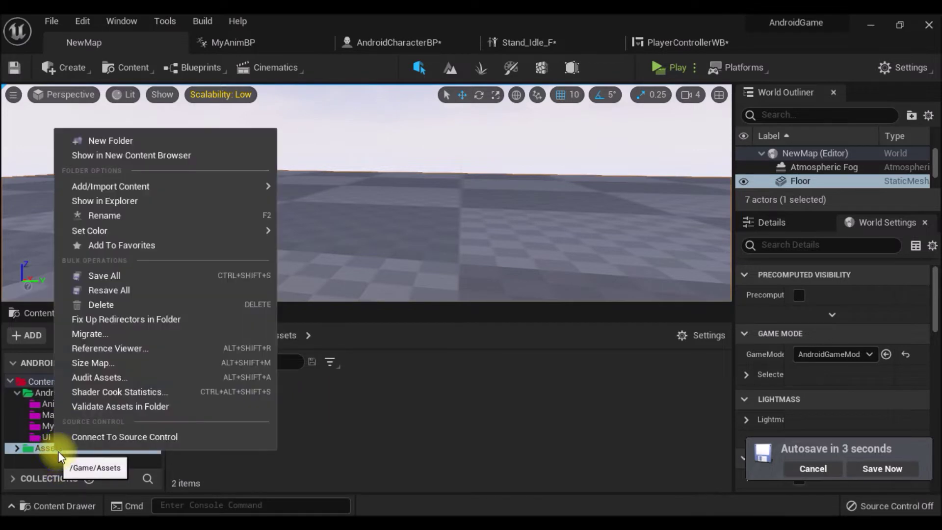
{"action": "left_click", "coordinate": [129, 134]}
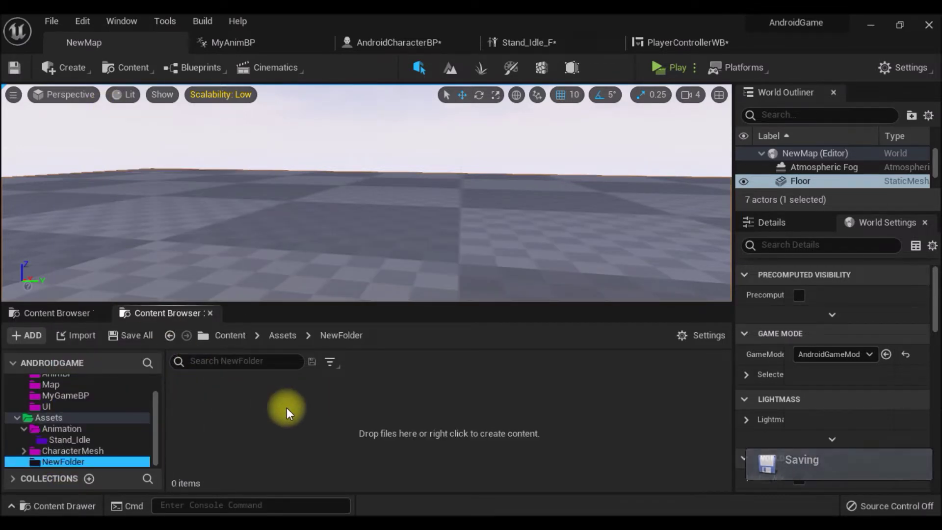
{"action": "left_click", "coordinate": [94, 458]}
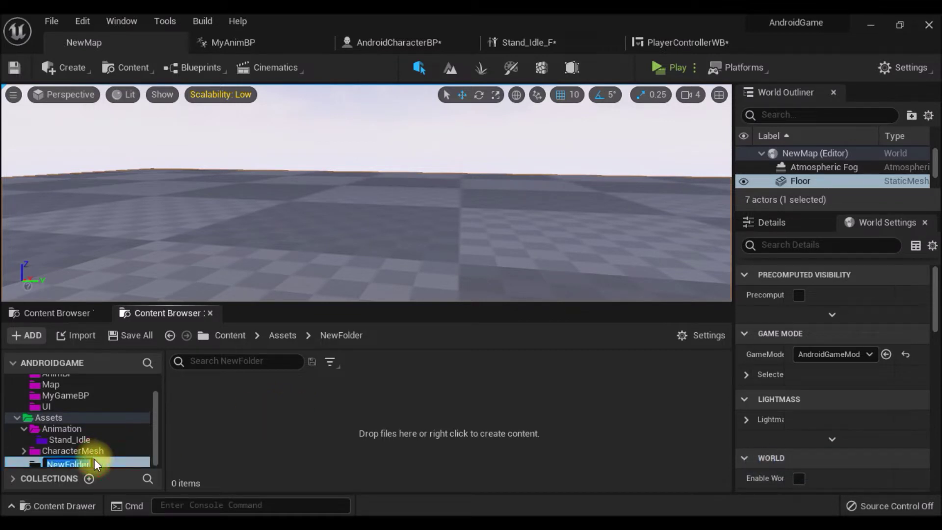
{"action": "type", "text": "i"}
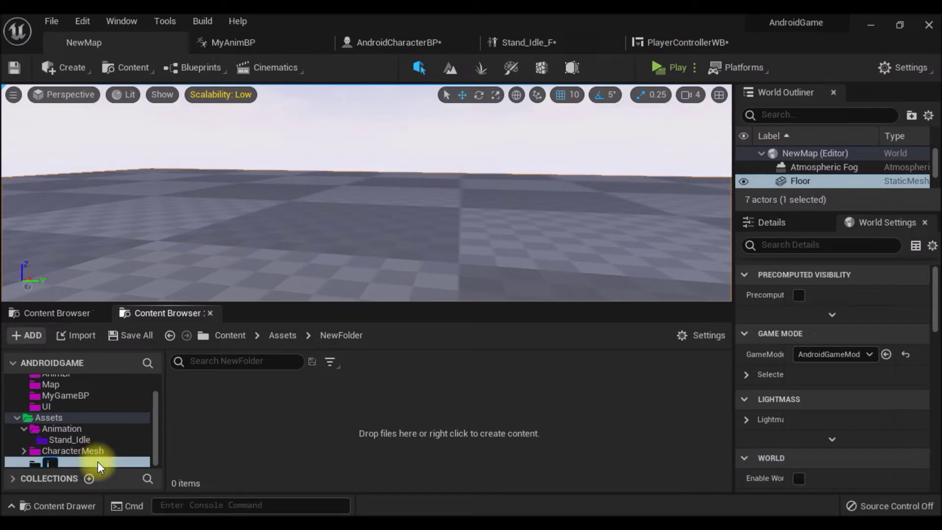
{"action": "key", "text": "BackSpace"}
{"action": "type", "text": "Image"}
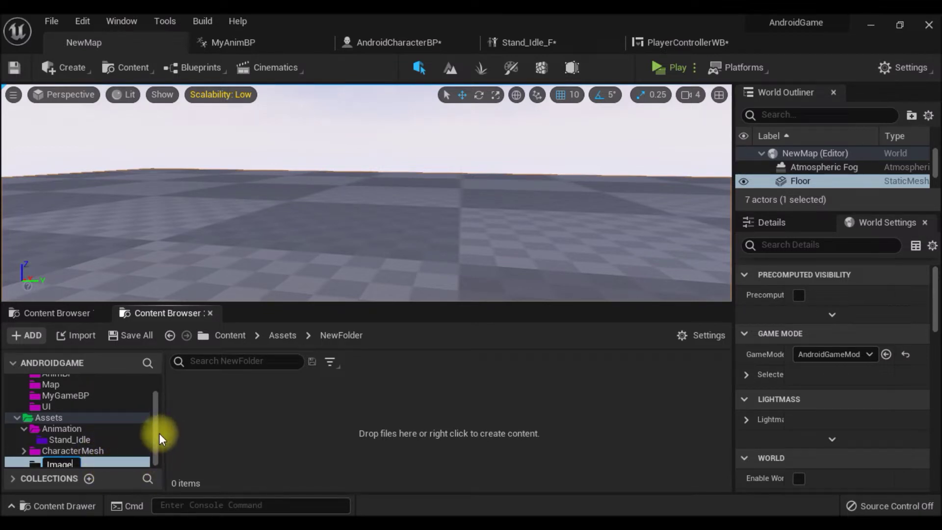
{"action": "key", "text": "Return"}
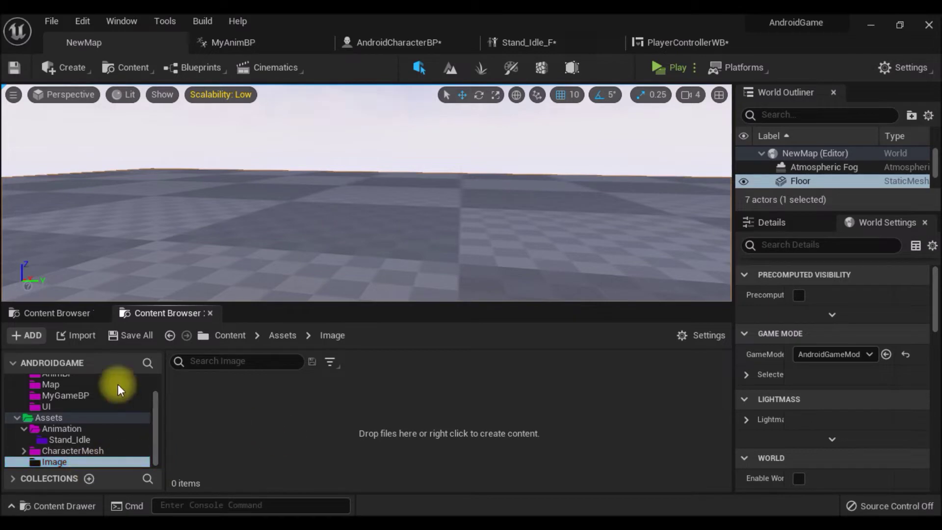
- Import the Sprint image into the Image folder, recolour the folder, and open the Sprint texture
{"action": "left_click", "coordinate": [81, 332]}
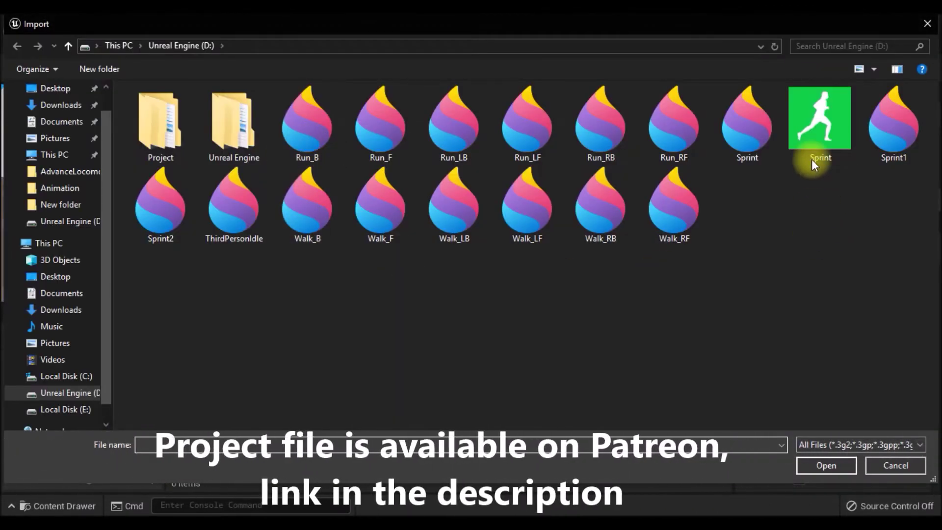
{"action": "double_click", "coordinate": [814, 131]}
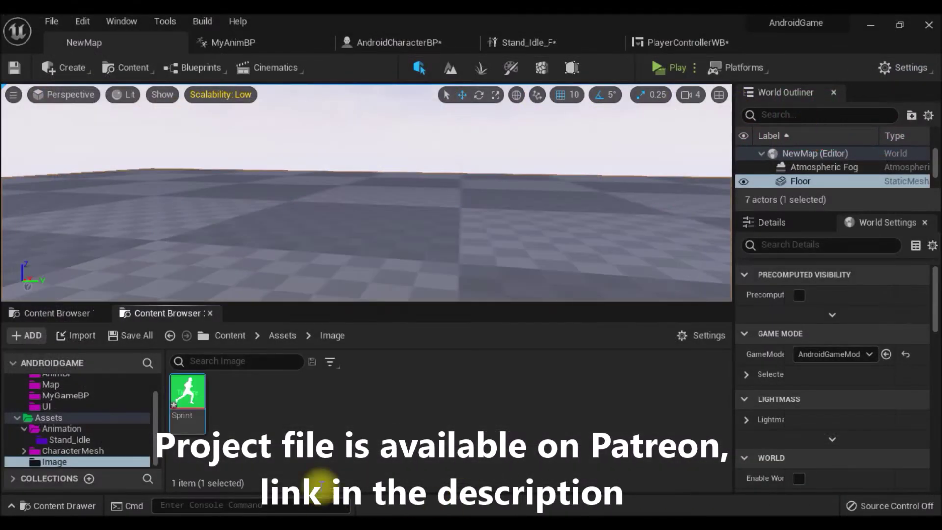
{"action": "right_click", "coordinate": [66, 460]}
{"action": "mouse_move", "coordinate": [144, 240]}
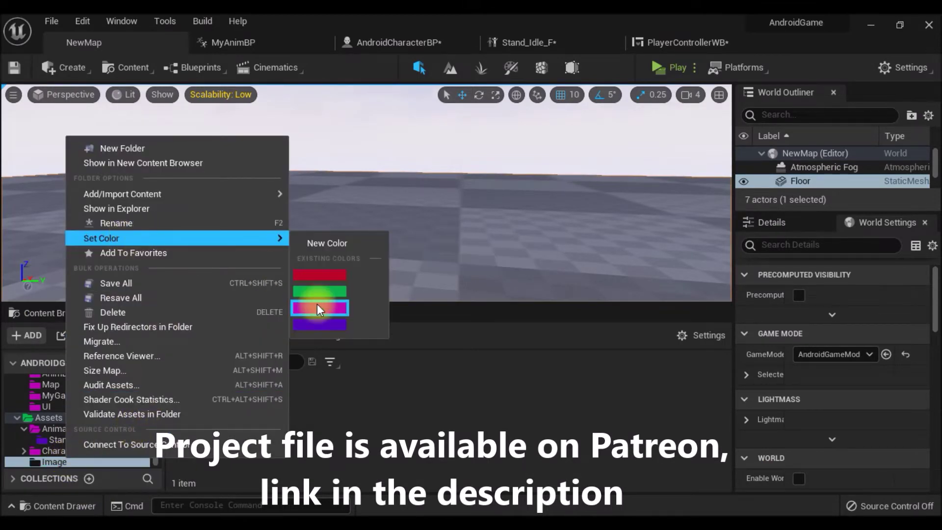
{"action": "left_click", "coordinate": [317, 305]}
{"action": "left_click", "coordinate": [25, 429]}
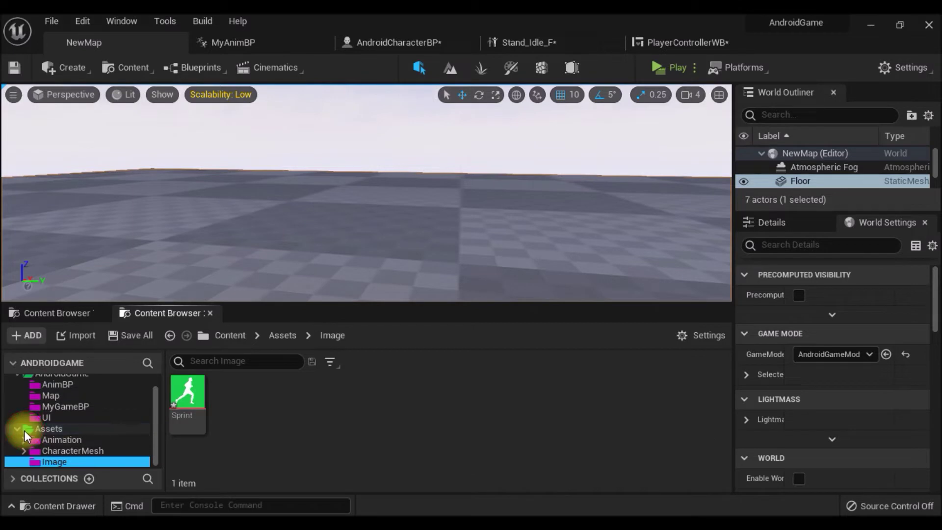
{"action": "left_click", "coordinate": [185, 397]}
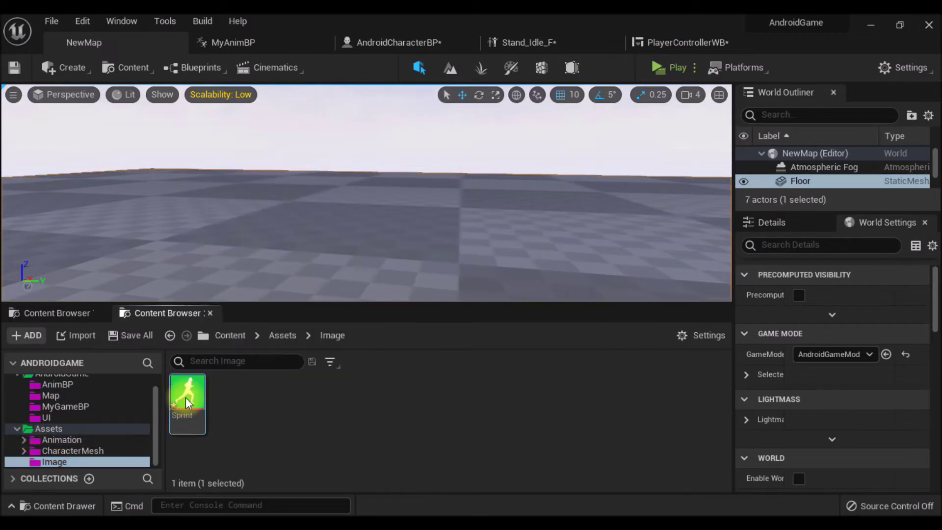
{"action": "double_click", "coordinate": [189, 395]}
- Turn on Chroma Key for the Sprint texture and change the key colour from magenta to green
{"action": "scroll", "coordinate": [387, 290], "scroll_direction": "up", "scroll_amount": 3}
{"action": "scroll", "coordinate": [391, 284], "scroll_direction": "down", "scroll_amount": 1}
{"action": "scroll", "coordinate": [817, 292], "scroll_direction": "down", "scroll_amount": 3}
{"action": "scroll", "coordinate": [821, 307], "scroll_direction": "down", "scroll_amount": 2}
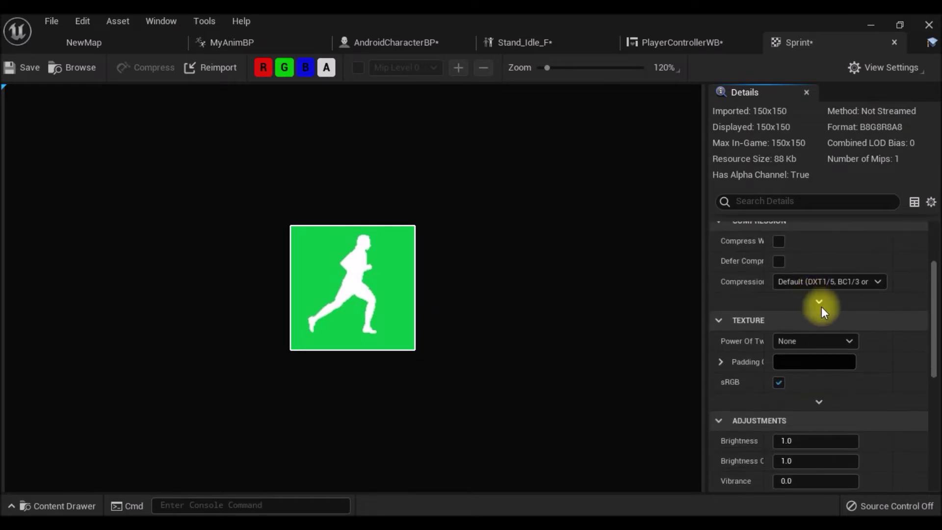
{"action": "scroll", "coordinate": [818, 324], "scroll_direction": "down", "scroll_amount": 3}
{"action": "scroll", "coordinate": [818, 319], "scroll_direction": "down", "scroll_amount": 1}
{"action": "scroll", "coordinate": [821, 320], "scroll_direction": "down", "scroll_amount": 3}
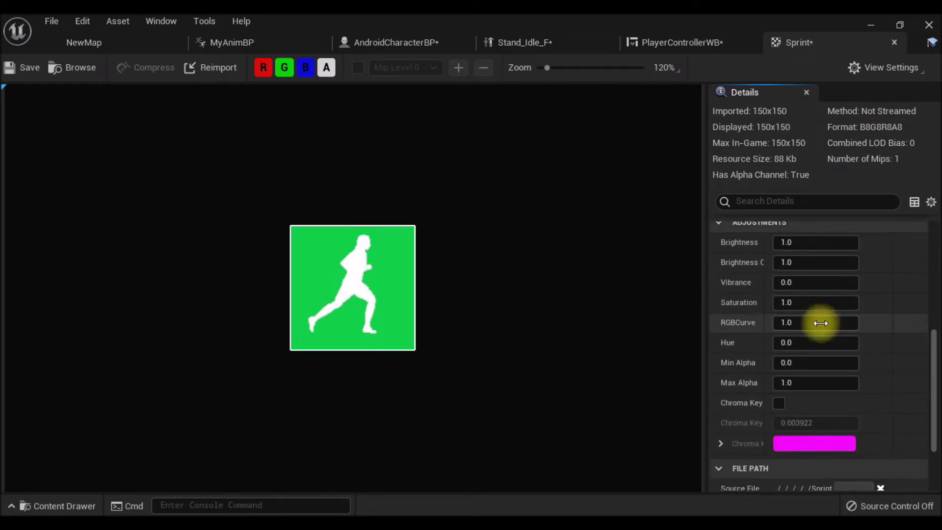
{"action": "scroll", "coordinate": [818, 322], "scroll_direction": "down", "scroll_amount": 3}
{"action": "left_click", "coordinate": [779, 335]}
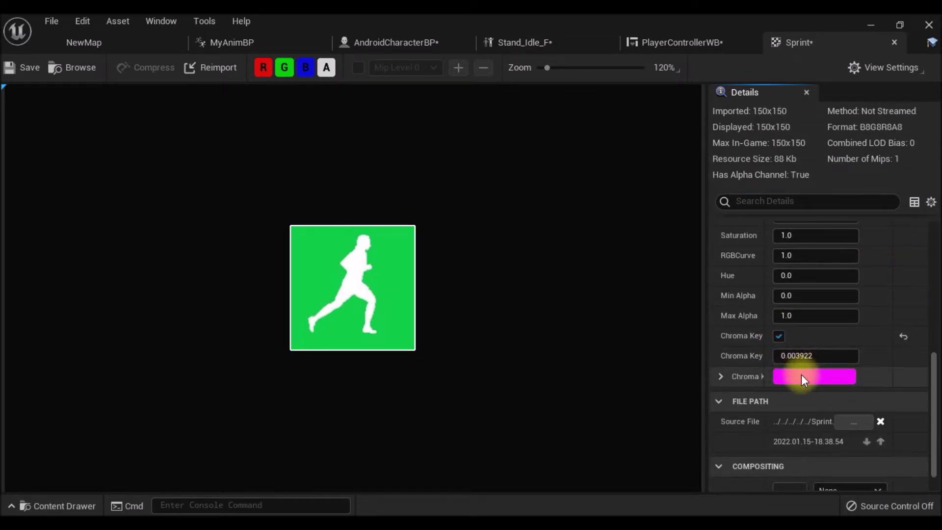
{"action": "left_click", "coordinate": [801, 375]}
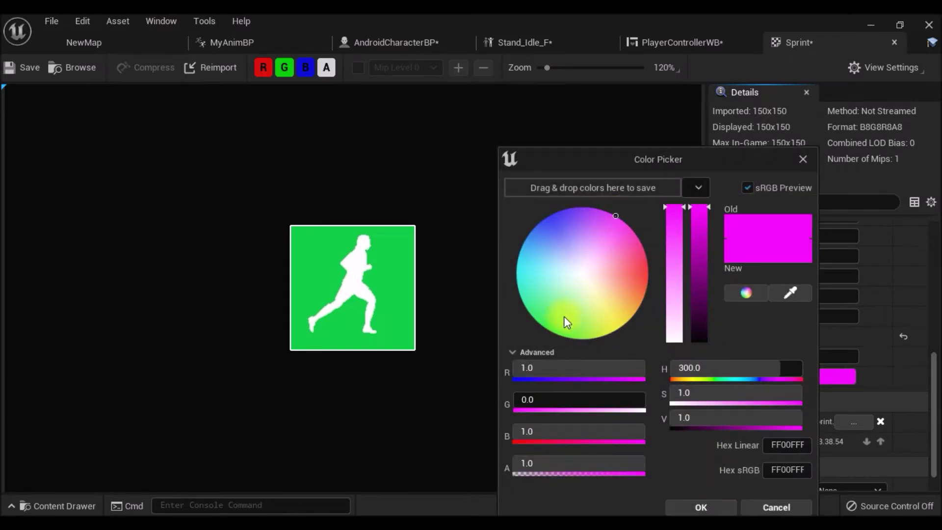
{"action": "left_click_drag", "start_coordinate": [549, 322], "coordinate": [549, 352]}
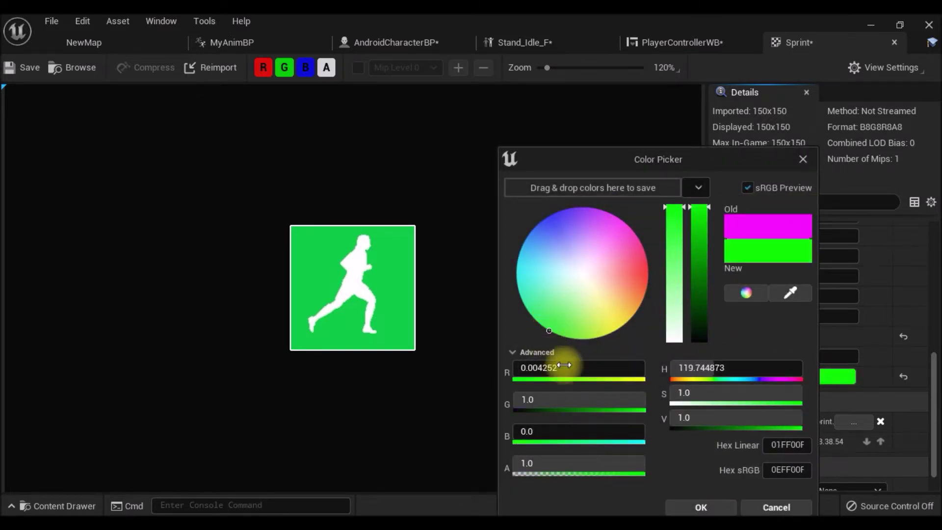
{"action": "left_click", "coordinate": [678, 510]}
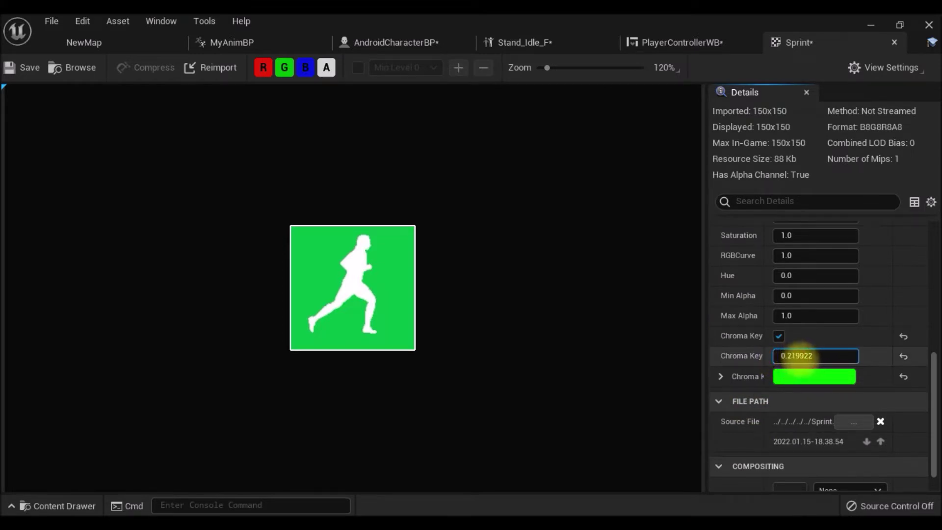
- Raise the chroma key threshold to about 0.76 to remove the green fringe, then close the texture editor
{"action": "left_click_drag", "start_coordinate": [789, 356], "coordinate": [790, 355]}
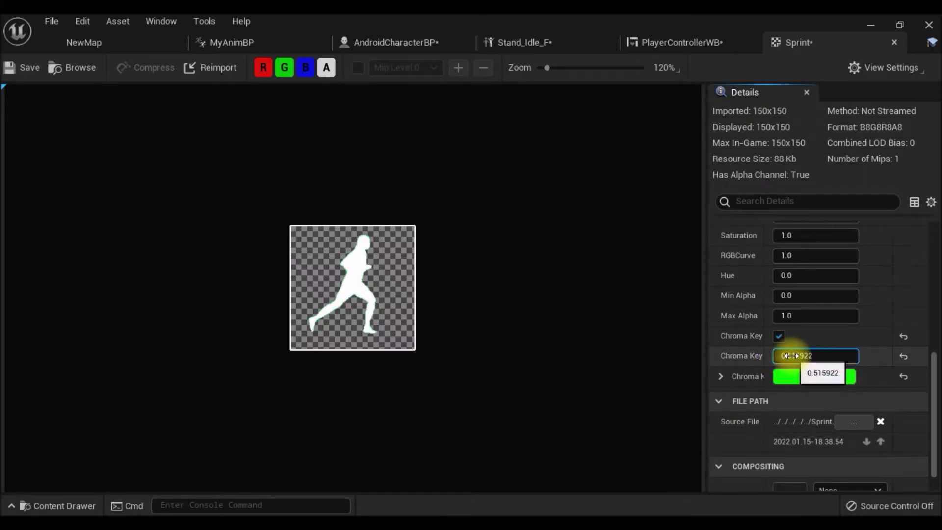
{"action": "scroll", "coordinate": [307, 273], "scroll_direction": "up", "scroll_amount": 3}
{"action": "scroll", "coordinate": [350, 261], "scroll_direction": "up", "scroll_amount": 5}
{"action": "scroll", "coordinate": [361, 264], "scroll_direction": "up", "scroll_amount": 3}
{"action": "scroll", "coordinate": [361, 264], "scroll_direction": "up", "scroll_amount": 2}
{"action": "scroll", "coordinate": [402, 263], "scroll_direction": "up", "scroll_amount": 2}
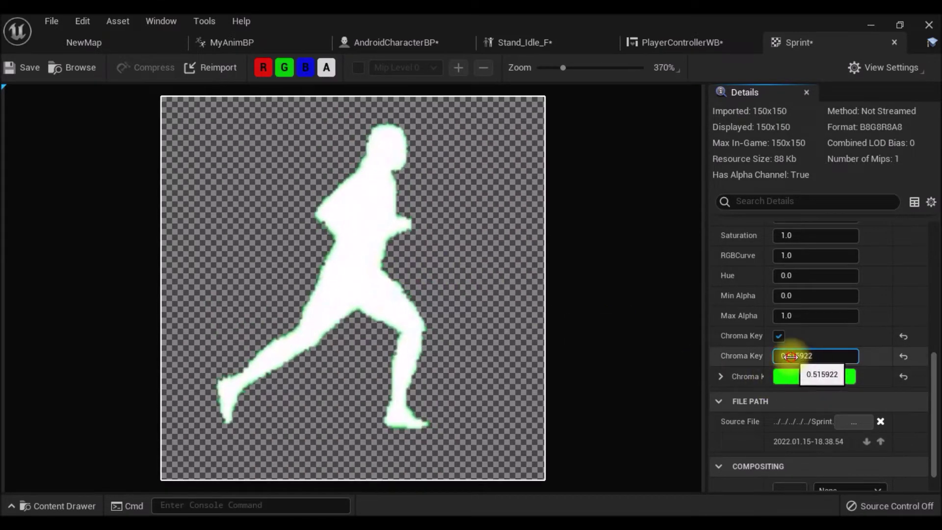
{"action": "left_click_drag", "start_coordinate": [798, 356], "coordinate": [793, 357]}
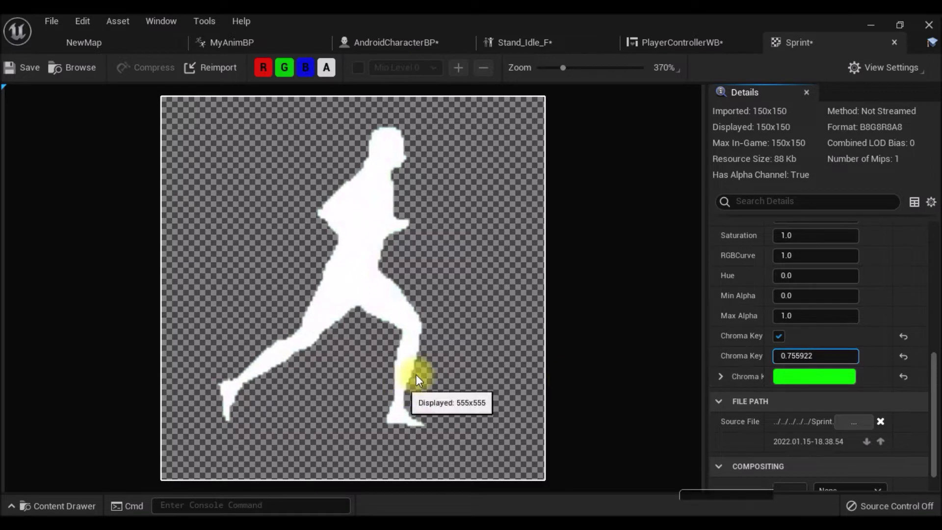
{"action": "scroll", "coordinate": [415, 392], "scroll_direction": "down", "scroll_amount": 3}
{"action": "scroll", "coordinate": [392, 385], "scroll_direction": "down", "scroll_amount": 2}
{"action": "scroll", "coordinate": [375, 348], "scroll_direction": "down", "scroll_amount": 2}
{"action": "scroll", "coordinate": [363, 335], "scroll_direction": "down", "scroll_amount": 1}
{"action": "scroll", "coordinate": [352, 316], "scroll_direction": "down", "scroll_amount": 1}
{"action": "scroll", "coordinate": [351, 276], "scroll_direction": "up", "scroll_amount": 1}
{"action": "scroll", "coordinate": [352, 275], "scroll_direction": "up", "scroll_amount": 2}
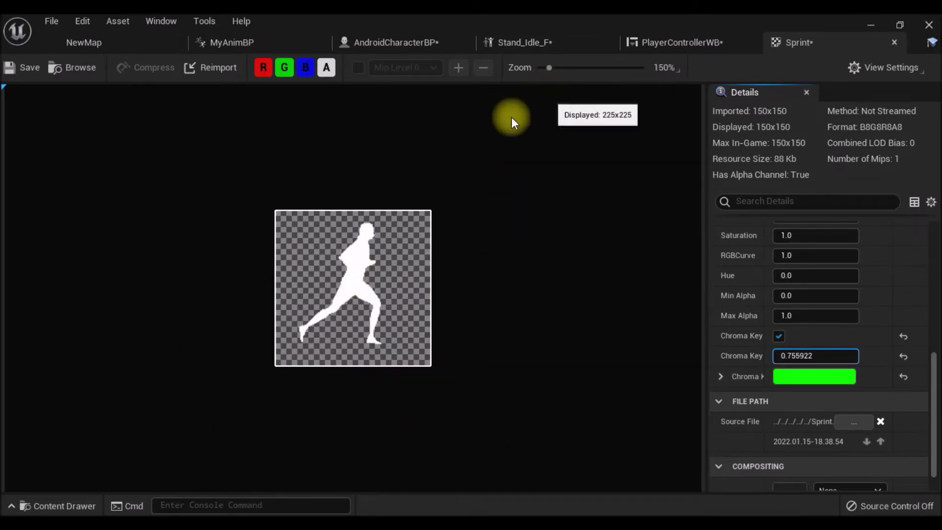
{"action": "left_click", "coordinate": [892, 45]}
- Set the Sprint texture's LevelOfDetail Texture Group to UI in the bulk property matrix
{"action": "left_click", "coordinate": [131, 52]}
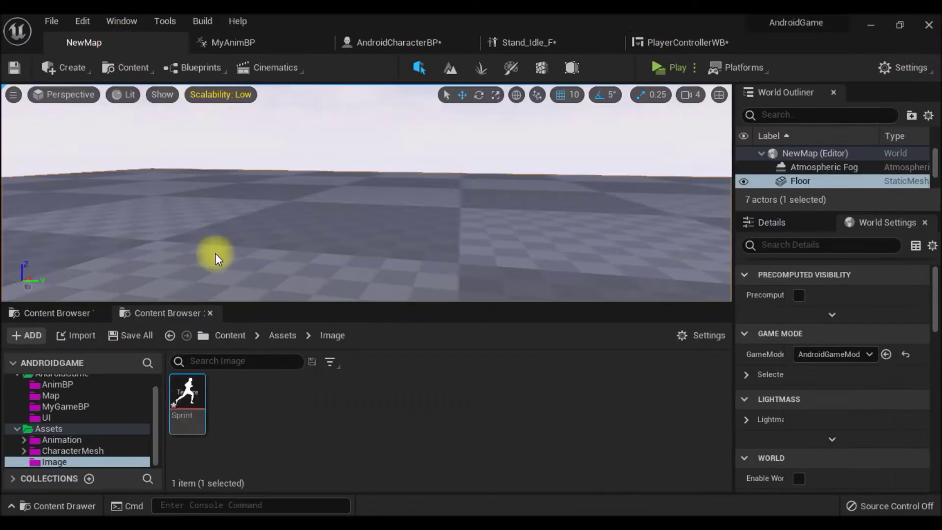
{"action": "right_click", "coordinate": [190, 417]}
{"action": "scroll", "coordinate": [272, 295], "scroll_direction": "down", "scroll_amount": 3}
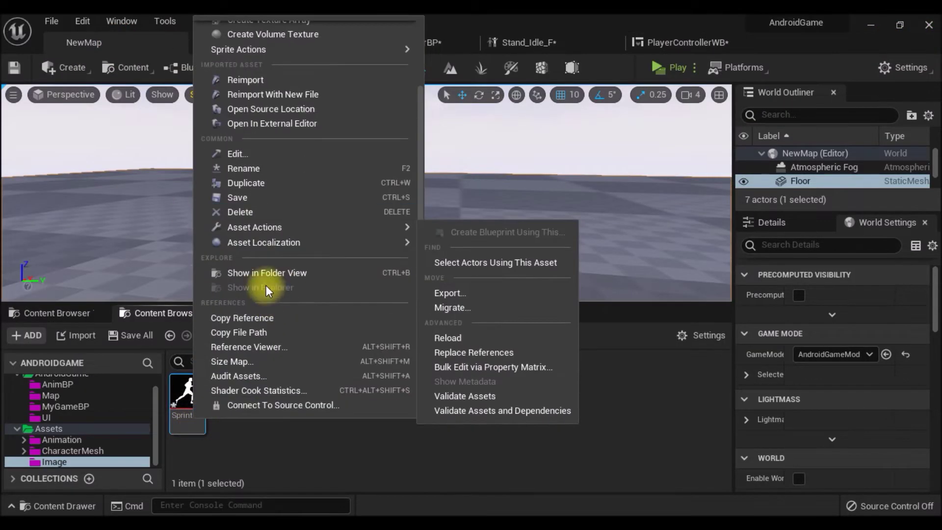
{"action": "mouse_move", "coordinate": [278, 228]}
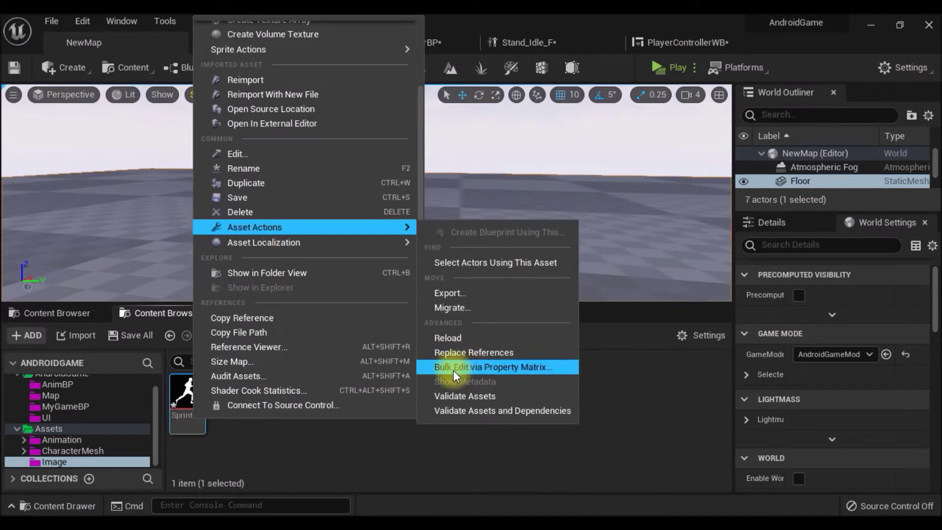
{"action": "left_click", "coordinate": [483, 369]}
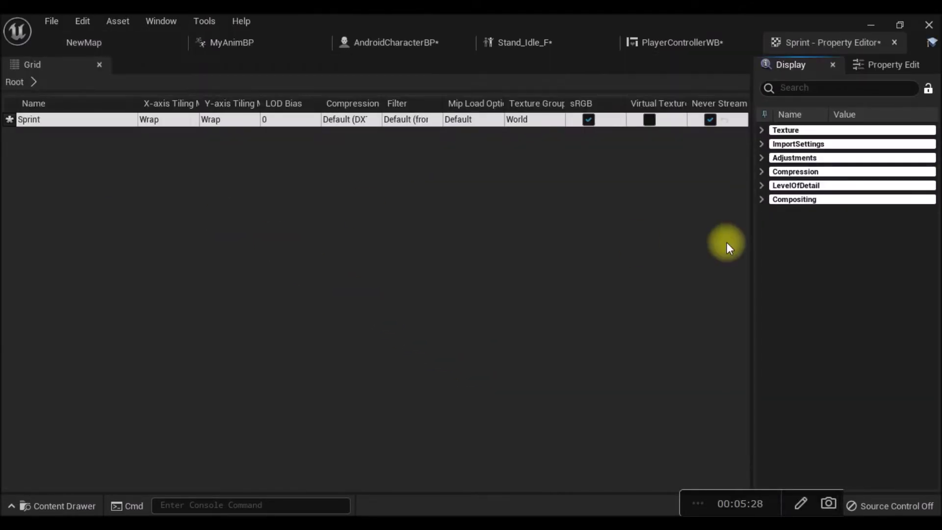
{"action": "left_click", "coordinate": [762, 186]}
{"action": "left_click", "coordinate": [856, 250]}
{"action": "left_click", "coordinate": [732, 437]}
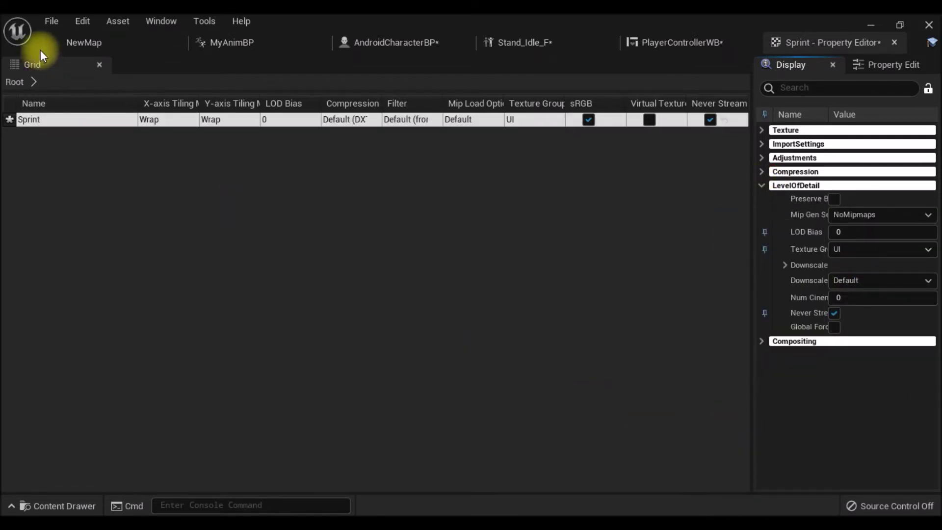
- Save the Sprint texture and close its property editor
{"action": "left_click", "coordinate": [51, 21]}
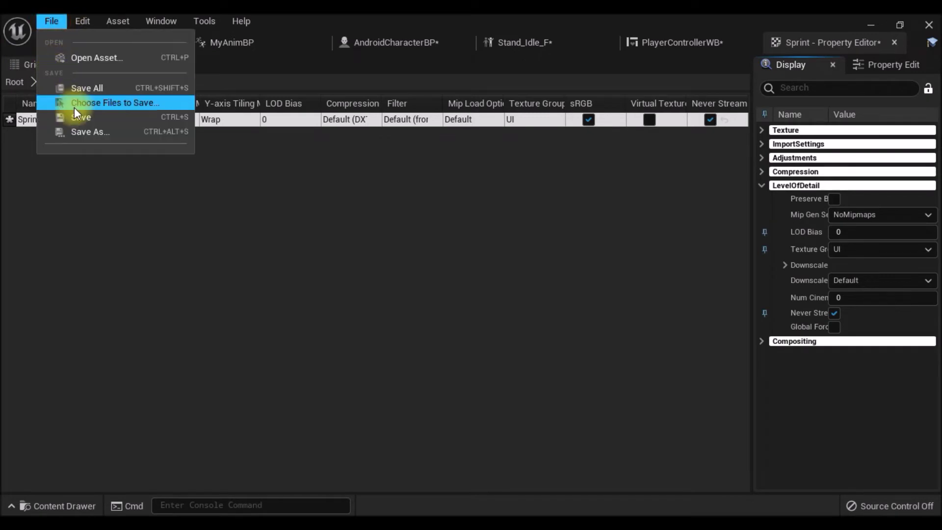
{"action": "left_click", "coordinate": [88, 122]}
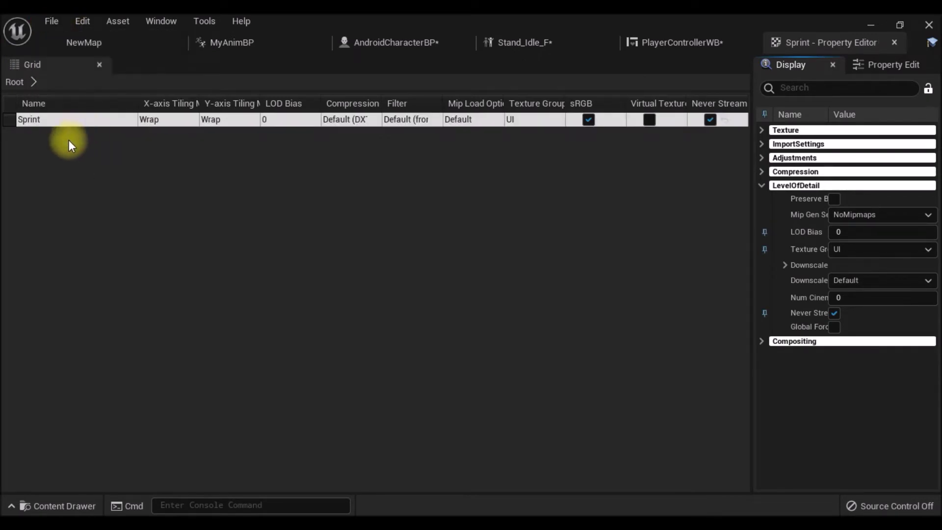
{"action": "left_click", "coordinate": [894, 42]}
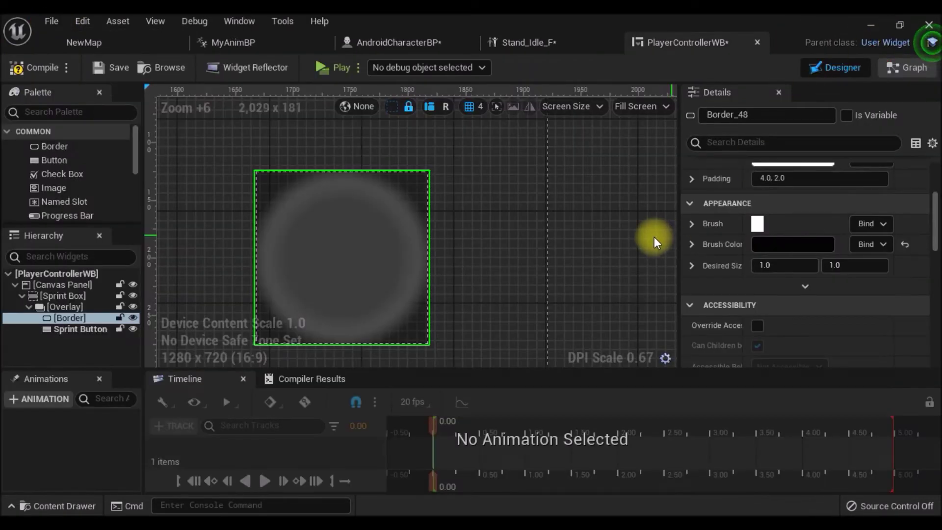
- Select the Sprint texture, then select the Sprint Button in the PlayerControllerWB designer
{"action": "left_click", "coordinate": [98, 46]}
{"action": "left_click", "coordinate": [216, 424]}
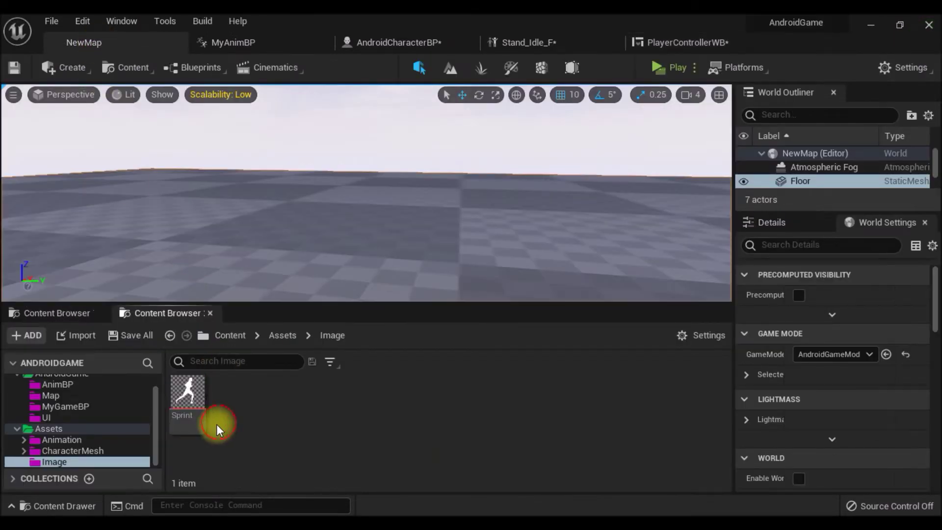
{"action": "left_click", "coordinate": [191, 417]}
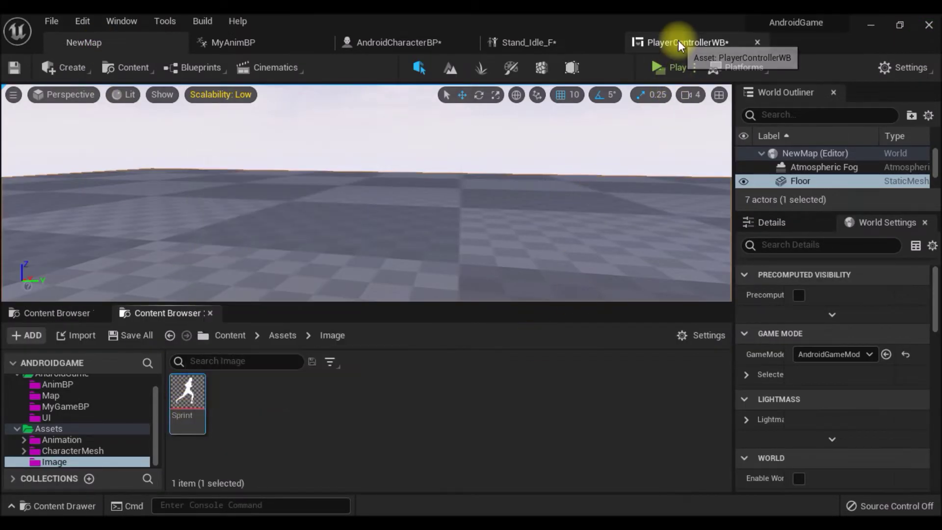
{"action": "left_click", "coordinate": [679, 42]}
{"action": "right_click_drag", "start_coordinate": [466, 240], "coordinate": [465, 238]}
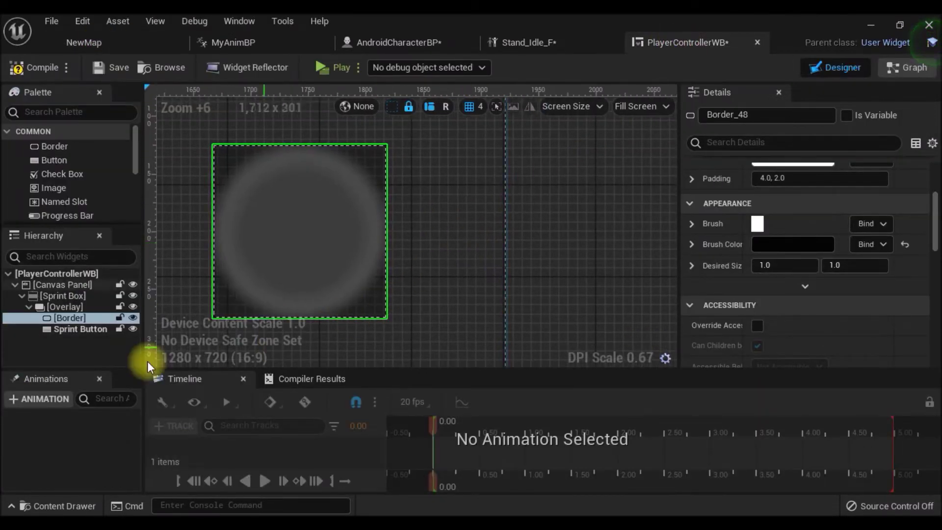
{"action": "left_click", "coordinate": [79, 329]}
- Expand the Sprint Button's Style settings and its Normal state
{"action": "scroll", "coordinate": [785, 270], "scroll_direction": "down", "scroll_amount": 2}
{"action": "scroll", "coordinate": [793, 267], "scroll_direction": "down", "scroll_amount": 2}
{"action": "scroll", "coordinate": [793, 267], "scroll_direction": "down", "scroll_amount": 3}
{"action": "scroll", "coordinate": [792, 260], "scroll_direction": "down", "scroll_amount": 2}
{"action": "scroll", "coordinate": [789, 272], "scroll_direction": "down", "scroll_amount": 2}
{"action": "scroll", "coordinate": [781, 277], "scroll_direction": "down", "scroll_amount": 2}
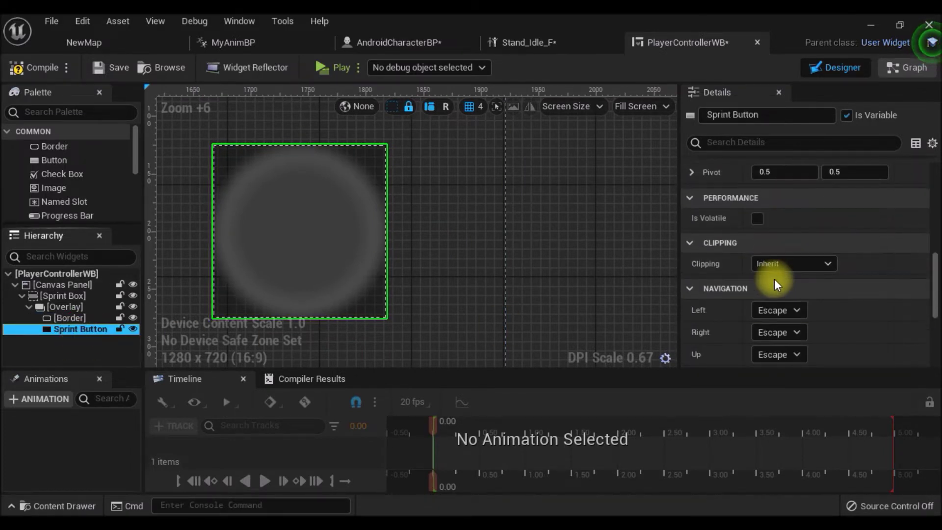
{"action": "scroll", "coordinate": [783, 267], "scroll_direction": "down", "scroll_amount": 3}
{"action": "scroll", "coordinate": [794, 270], "scroll_direction": "up", "scroll_amount": 8}
{"action": "scroll", "coordinate": [798, 279], "scroll_direction": "up", "scroll_amount": 3}
{"action": "scroll", "coordinate": [798, 280], "scroll_direction": "up", "scroll_amount": 2}
{"action": "scroll", "coordinate": [817, 243], "scroll_direction": "up", "scroll_amount": 3}
{"action": "scroll", "coordinate": [714, 236], "scroll_direction": "up", "scroll_amount": 2}
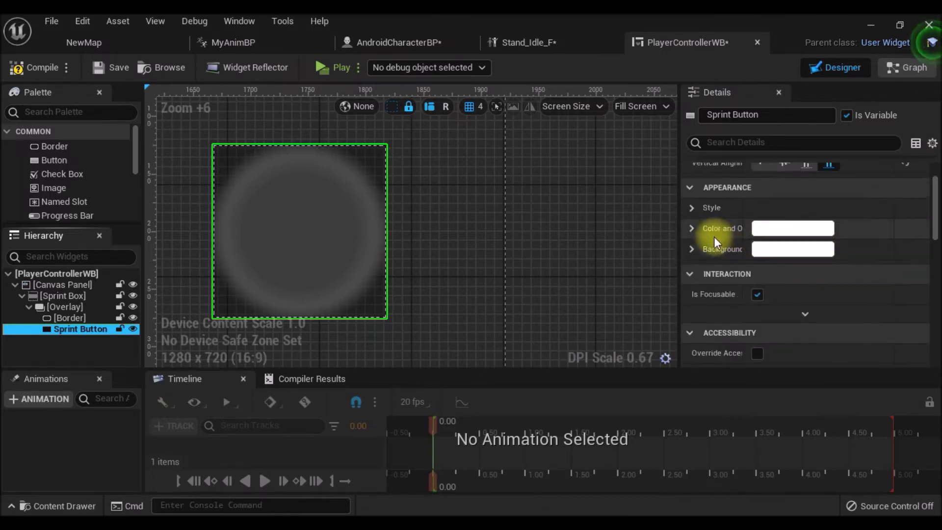
{"action": "scroll", "coordinate": [708, 233], "scroll_direction": "up", "scroll_amount": 2}
{"action": "left_click", "coordinate": [692, 252]}
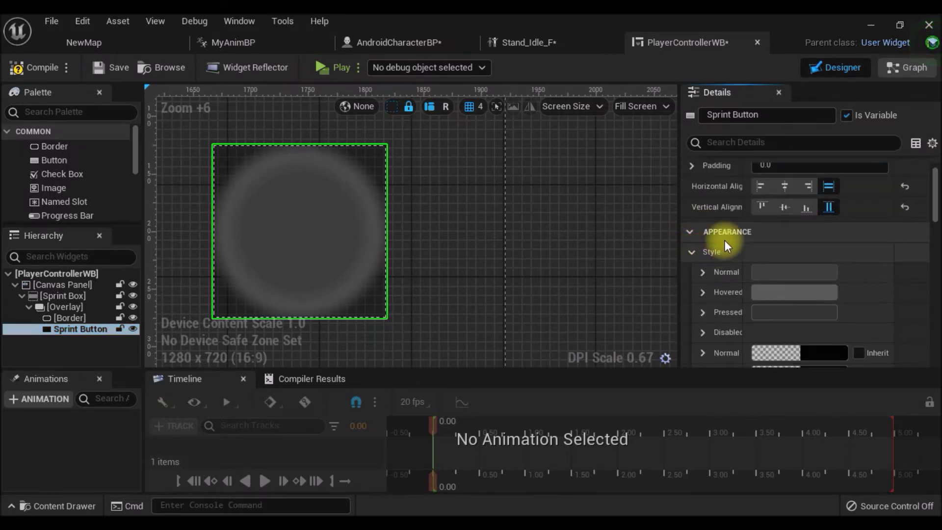
{"action": "scroll", "coordinate": [725, 236], "scroll_direction": "down", "scroll_amount": 2}
{"action": "scroll", "coordinate": [697, 233], "scroll_direction": "down", "scroll_amount": 2}
{"action": "left_click_drag", "start_coordinate": [681, 236], "coordinate": [522, 238]}
{"action": "scroll", "coordinate": [655, 229], "scroll_direction": "down", "scroll_amount": 1}
{"action": "scroll", "coordinate": [646, 227], "scroll_direction": "up", "scroll_amount": 2}
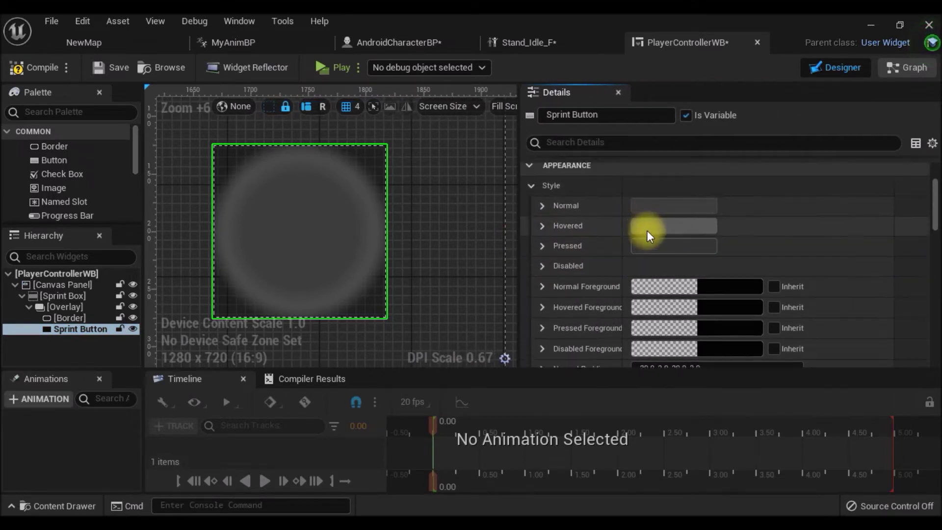
{"action": "left_click", "coordinate": [543, 206]}
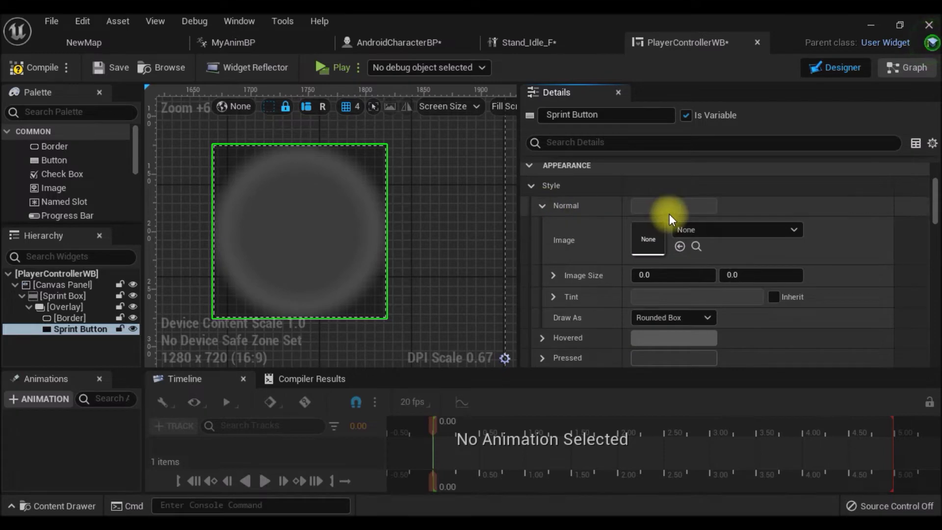
{"action": "scroll", "coordinate": [705, 215], "scroll_direction": "down", "scroll_amount": 3}
{"action": "scroll", "coordinate": [704, 248], "scroll_direction": "up", "scroll_amount": 5}
{"action": "scroll", "coordinate": [706, 255], "scroll_direction": "down", "scroll_amount": 1}
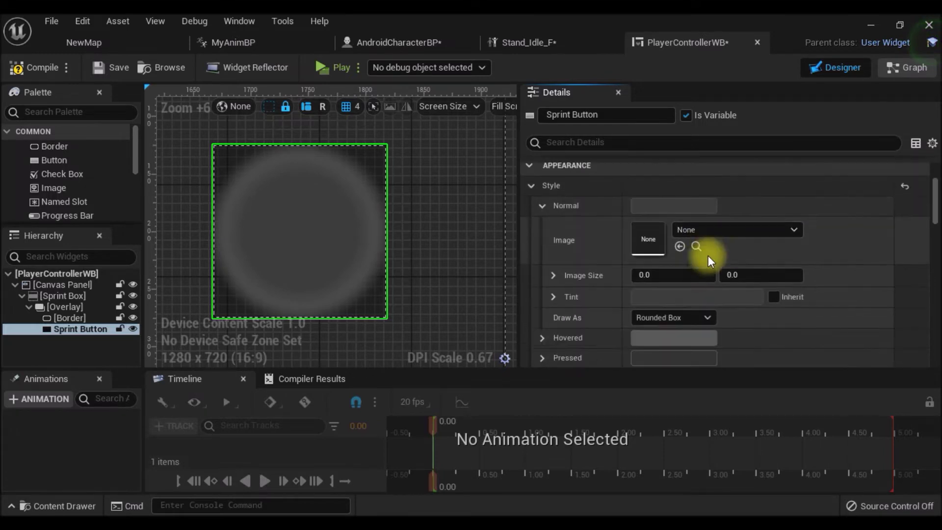
- Set the Normal image to the Sprint texture, drawn as Image
{"action": "left_click", "coordinate": [714, 232]}
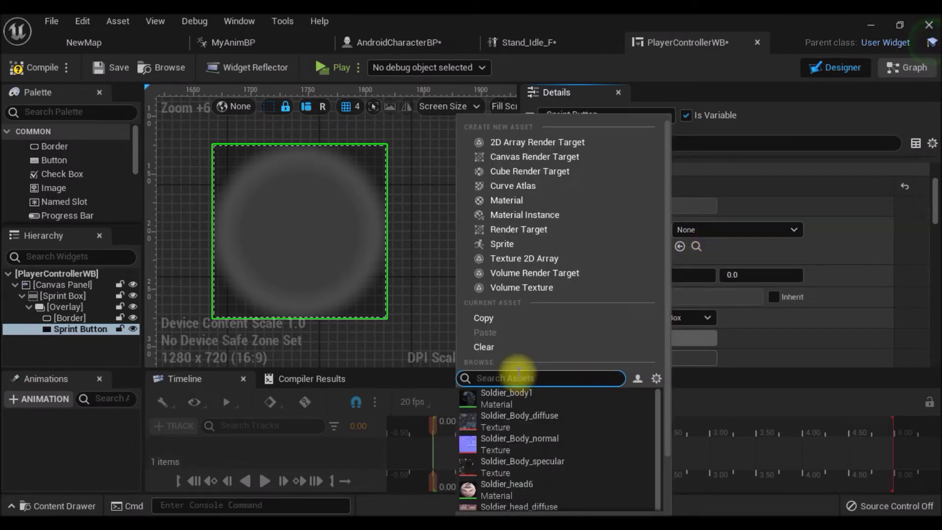
{"action": "type", "text": "sprint"}
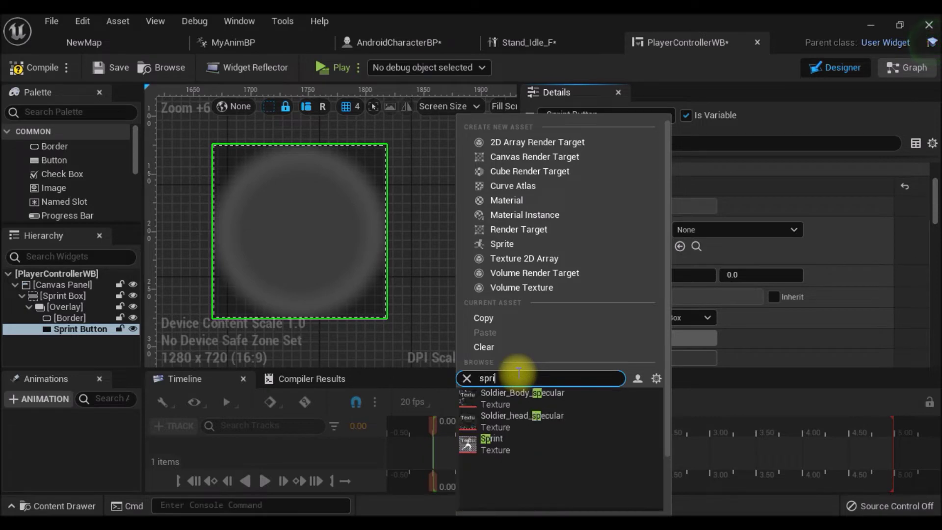
{"action": "left_click", "coordinate": [528, 396]}
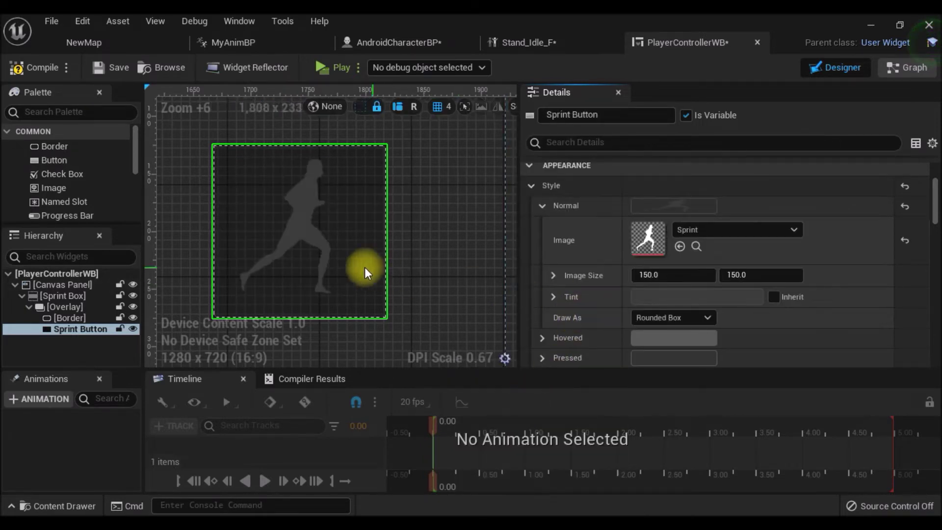
{"action": "scroll", "coordinate": [368, 267], "scroll_direction": "down", "scroll_amount": 3}
{"action": "right_click_drag", "start_coordinate": [461, 256], "coordinate": [435, 246]}
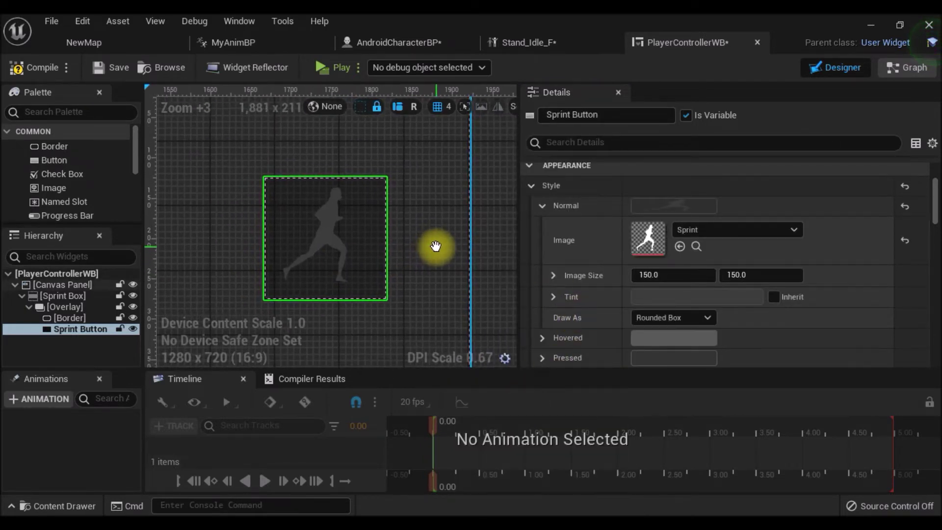
{"action": "scroll", "coordinate": [687, 282], "scroll_direction": "down", "scroll_amount": 1}
{"action": "left_click", "coordinate": [673, 296]}
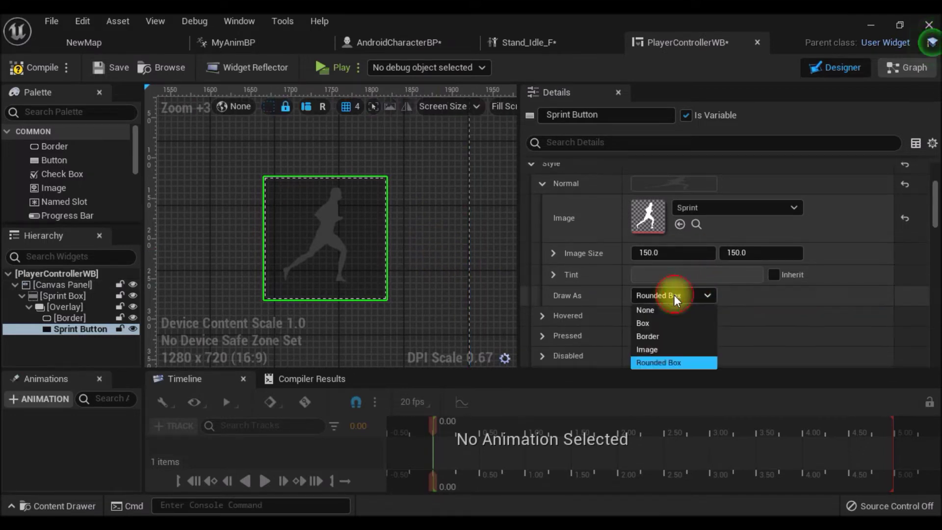
{"action": "left_click", "coordinate": [655, 349]}
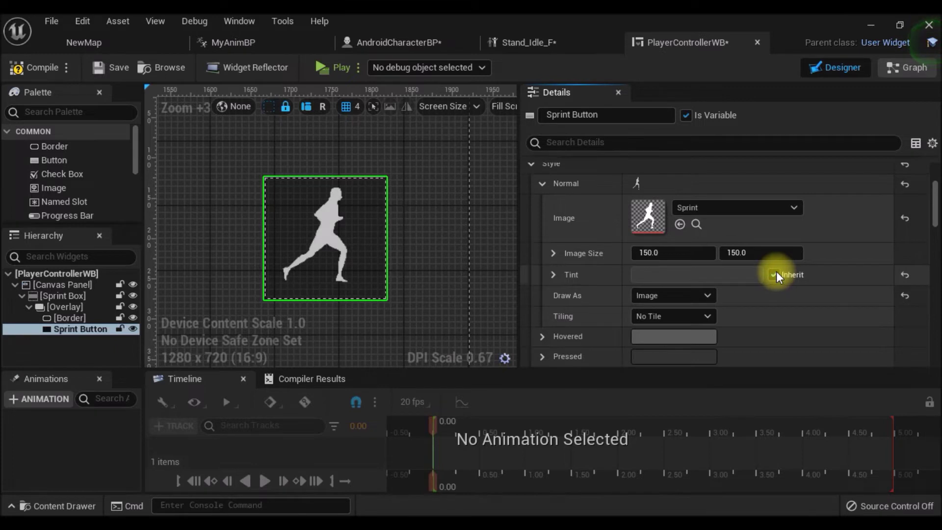
{"action": "scroll", "coordinate": [715, 253], "scroll_direction": "down", "scroll_amount": 1}
{"action": "scroll", "coordinate": [715, 252], "scroll_direction": "down", "scroll_amount": 1}
{"action": "scroll", "coordinate": [687, 250], "scroll_direction": "up", "scroll_amount": 1}
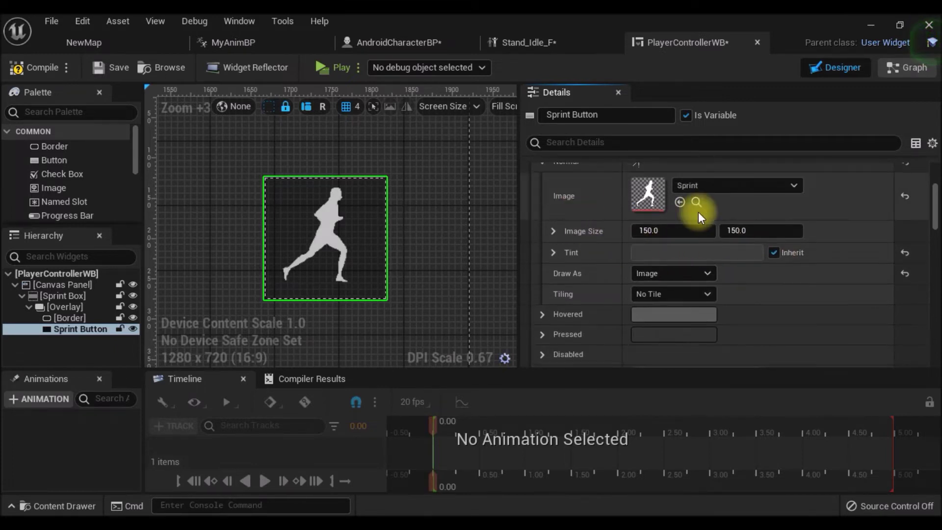
{"action": "scroll", "coordinate": [702, 211], "scroll_direction": "up", "scroll_amount": 1}
{"action": "right_click", "coordinate": [647, 216]}
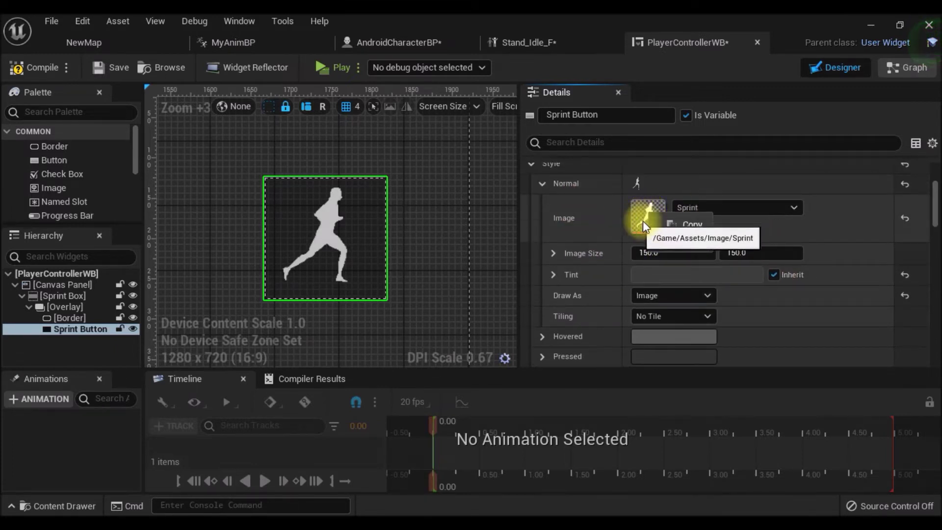
- Copy the Normal image into the Hovered style, with inherited tint and Draw As Image
{"action": "left_click", "coordinate": [692, 224]}
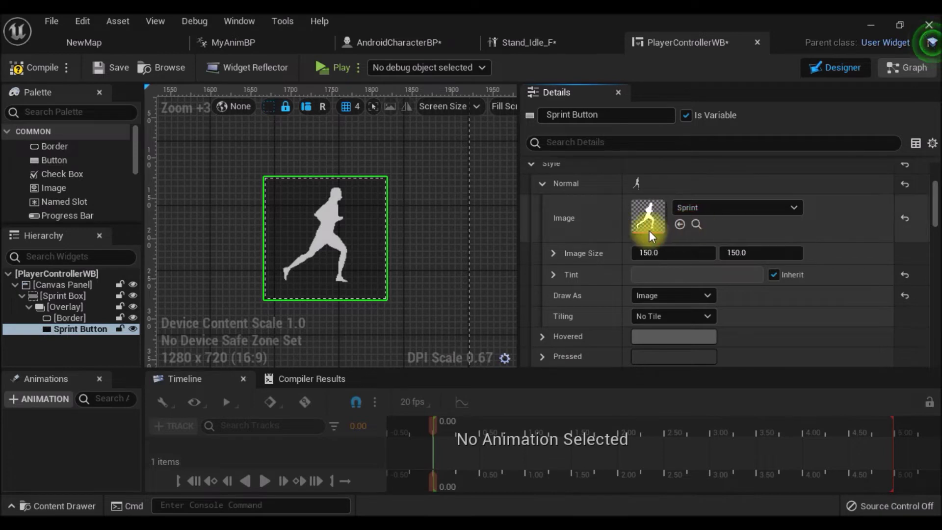
{"action": "left_click", "coordinate": [541, 185]}
{"action": "left_click", "coordinate": [542, 203]}
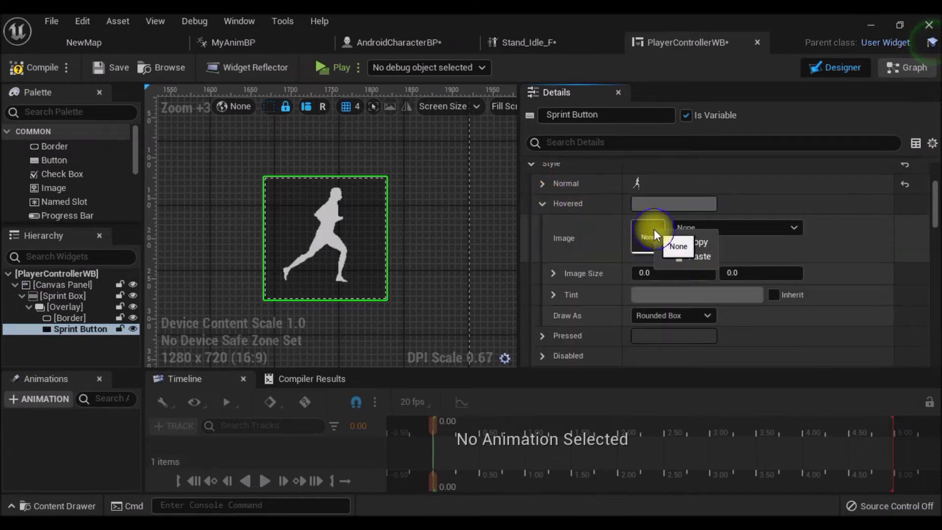
{"action": "left_click", "coordinate": [699, 257]}
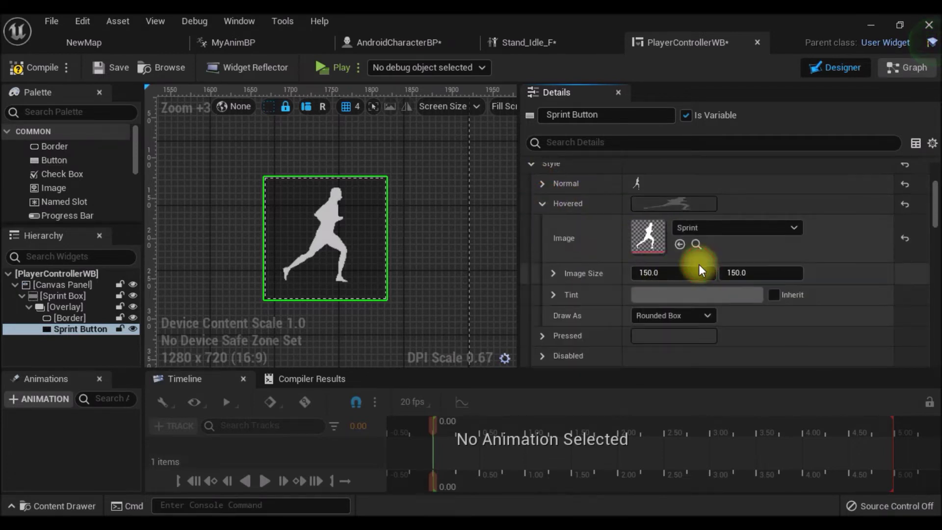
{"action": "left_click", "coordinate": [775, 295]}
{"action": "left_click", "coordinate": [677, 317]}
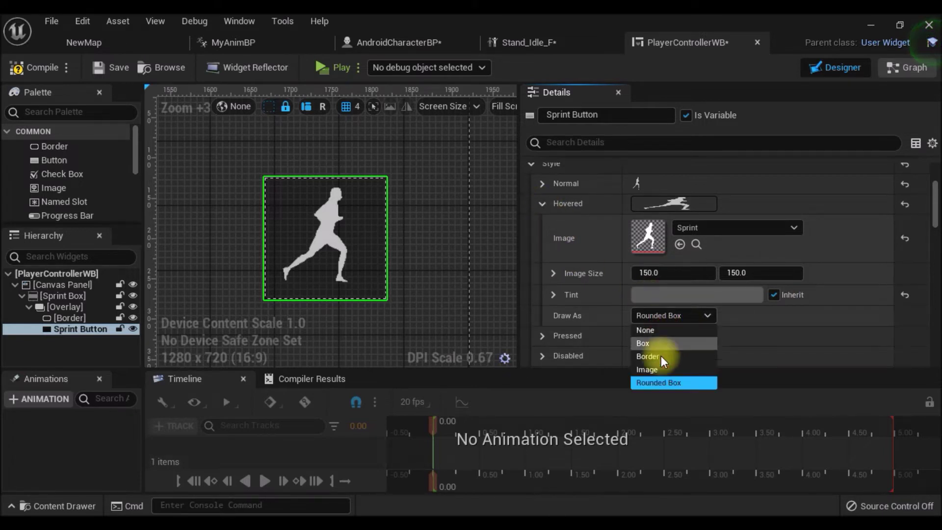
{"action": "left_click", "coordinate": [655, 369]}
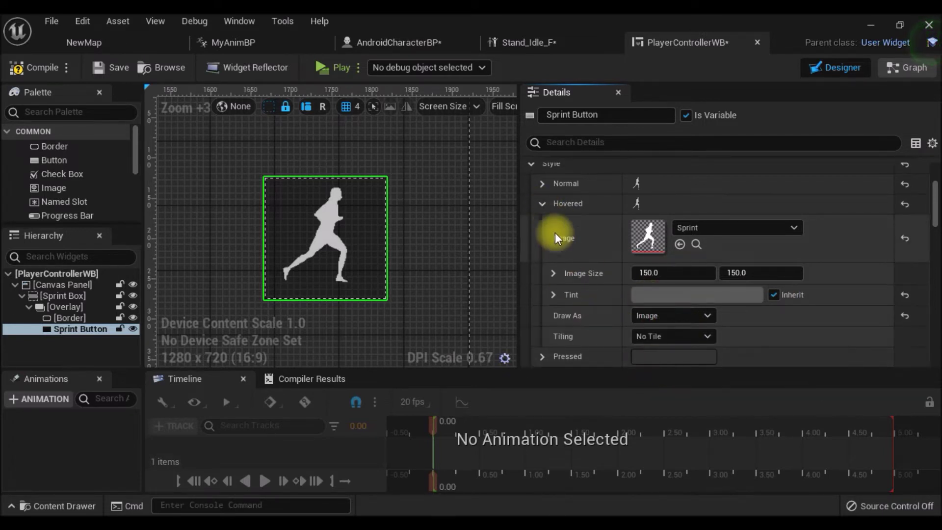
{"action": "left_click", "coordinate": [542, 203]}
- Copy the whole Hovered style and paste it onto the Pressed and Disabled styles
{"action": "right_click", "coordinate": [565, 206]}
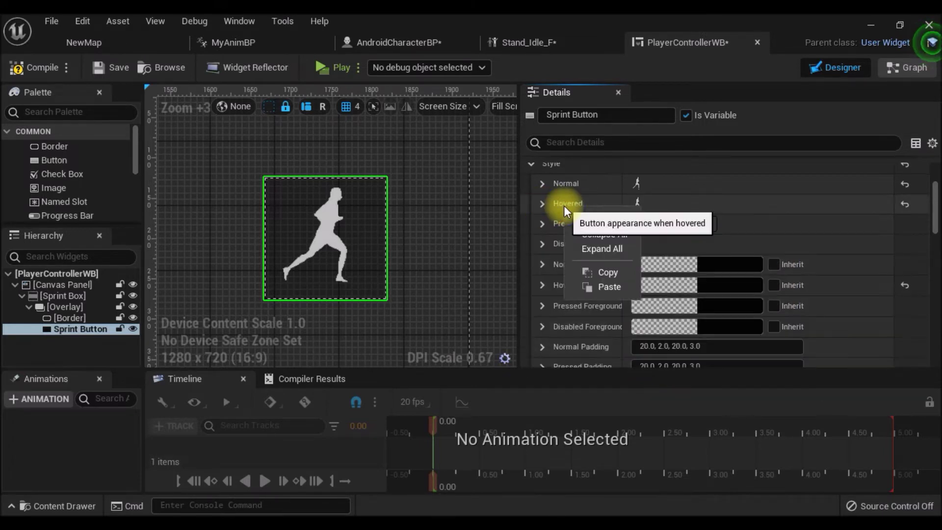
{"action": "left_click", "coordinate": [598, 272]}
{"action": "right_click", "coordinate": [574, 224]}
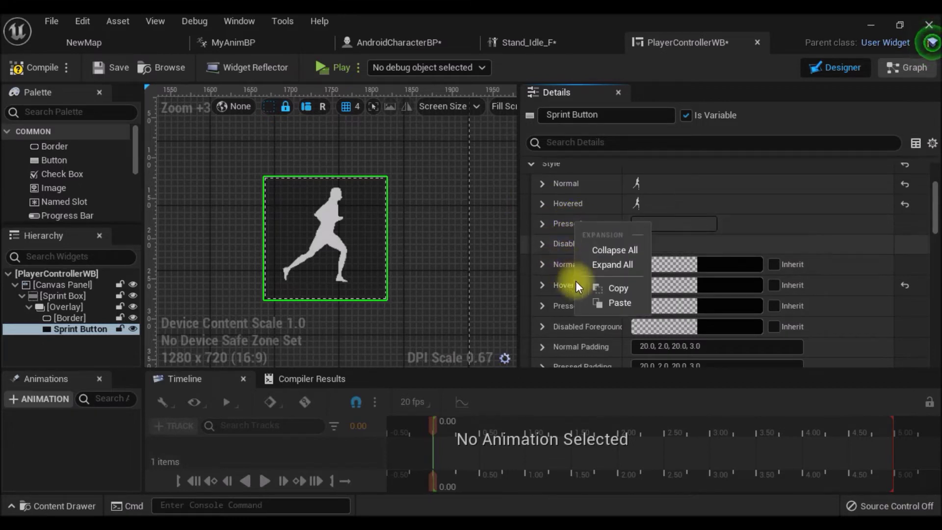
{"action": "left_click", "coordinate": [621, 303]}
{"action": "right_click", "coordinate": [582, 244]}
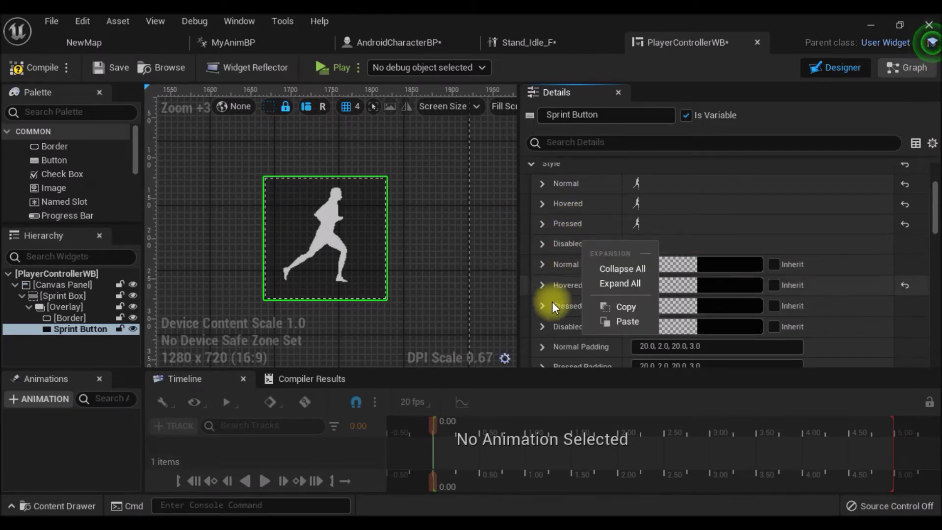
{"action": "left_click", "coordinate": [628, 321]}
{"action": "scroll", "coordinate": [414, 248], "scroll_direction": "down", "scroll_amount": 1}
{"action": "scroll", "coordinate": [473, 263], "scroll_direction": "down", "scroll_amount": 1}
{"action": "mouse_move", "coordinate": [473, 263]}
{"action": "right_mouse_down"}
{"action": "mouse_move", "coordinate": [438, 246]}
{"action": "mouse_move", "coordinate": [444, 257]}
{"action": "right_mouse_up"}
{"action": "scroll", "coordinate": [444, 258], "scroll_direction": "down", "scroll_amount": 1}
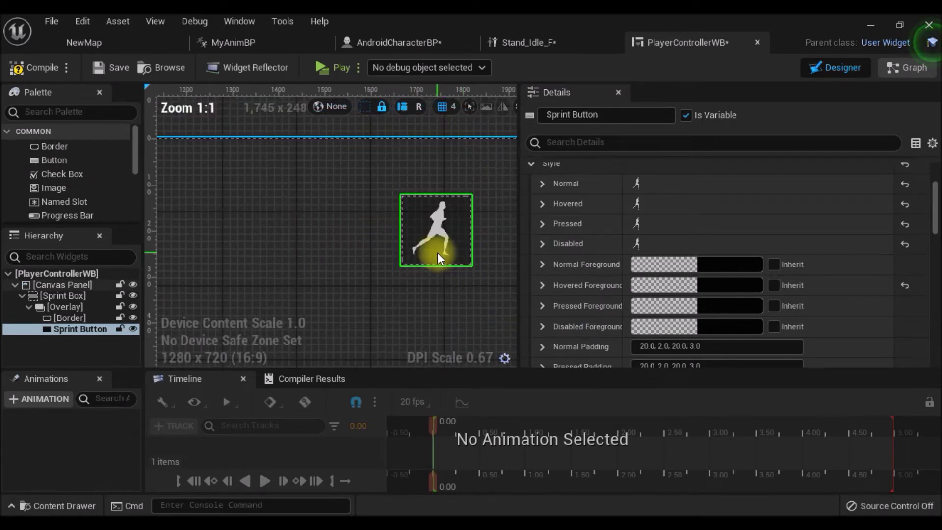
{"action": "right_click_drag", "start_coordinate": [296, 273], "coordinate": [240, 265]}
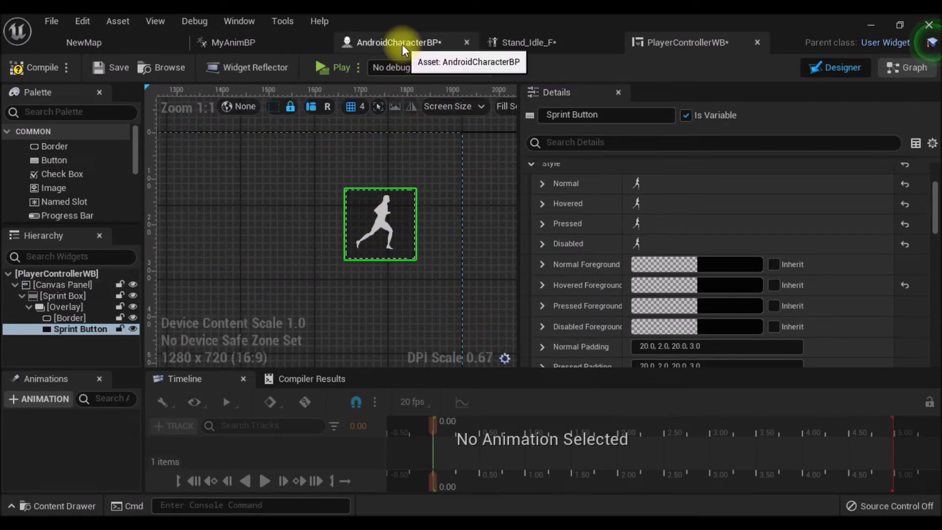
- Open the Event BeginPlay collapsed graph in AndroidCharacterBP's Event Graph
{"action": "left_click", "coordinate": [402, 45]}
{"action": "scroll", "coordinate": [458, 168], "scroll_direction": "down", "scroll_amount": 5}
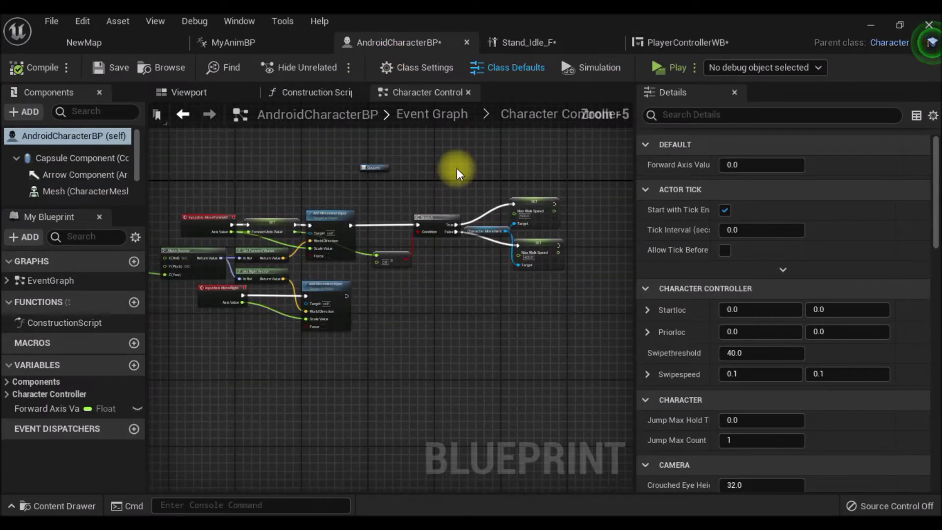
{"action": "left_click", "coordinate": [425, 117]}
{"action": "right_click_drag", "start_coordinate": [427, 427], "coordinate": [400, 378]}
{"action": "scroll", "coordinate": [279, 384], "scroll_direction": "down", "scroll_amount": 1}
{"action": "right_click_drag", "start_coordinate": [280, 384], "coordinate": [316, 368]}
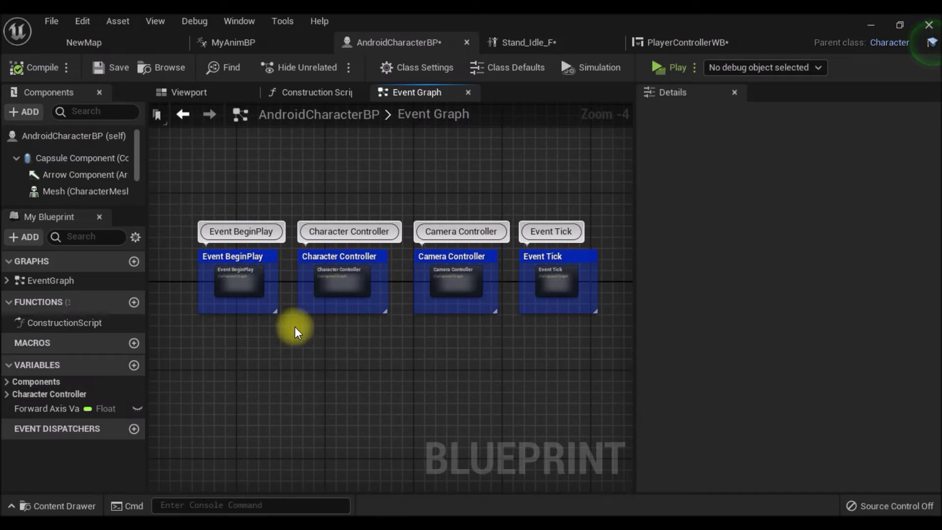
{"action": "double_click", "coordinate": [246, 273]}
{"action": "right_click_drag", "start_coordinate": [589, 379], "coordinate": [474, 308]}
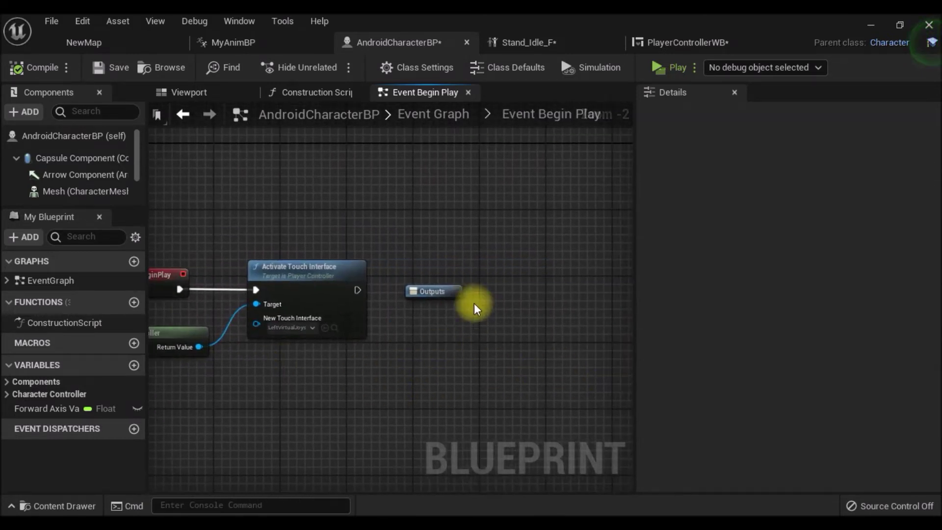
{"action": "left_click_drag", "start_coordinate": [441, 291], "coordinate": [427, 238]}
{"action": "scroll", "coordinate": [368, 273], "scroll_direction": "up", "scroll_amount": 3}
- Add a Create Widget node for PlayerControllerWB after Activate Touch Interface
{"action": "left_click_drag", "start_coordinate": [353, 294], "coordinate": [420, 300]}
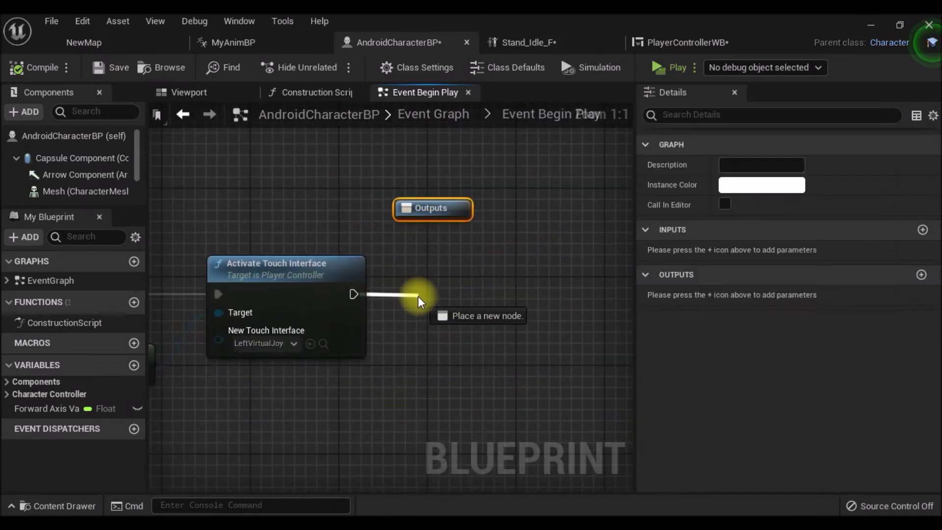
{"action": "type", "text": "create wi"}
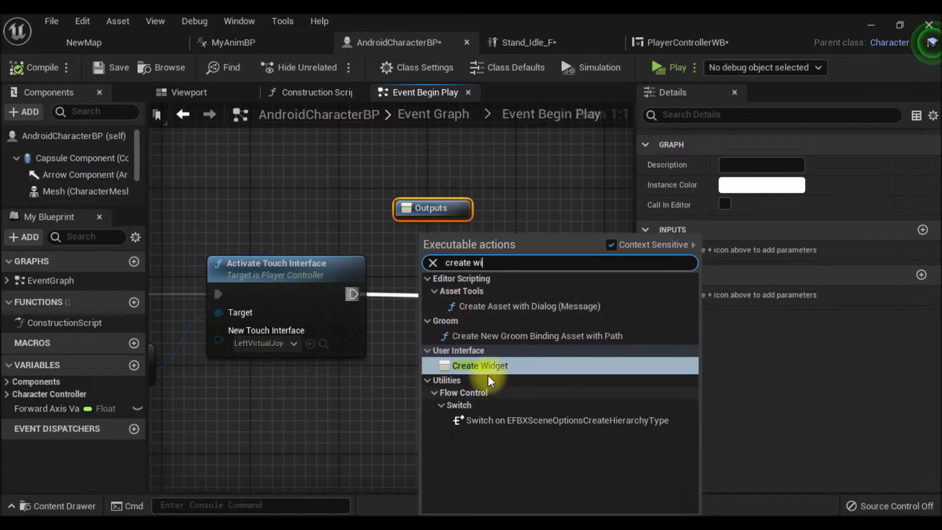
{"action": "left_click", "coordinate": [461, 364]}
{"action": "left_click_drag", "start_coordinate": [501, 304], "coordinate": [511, 270]}
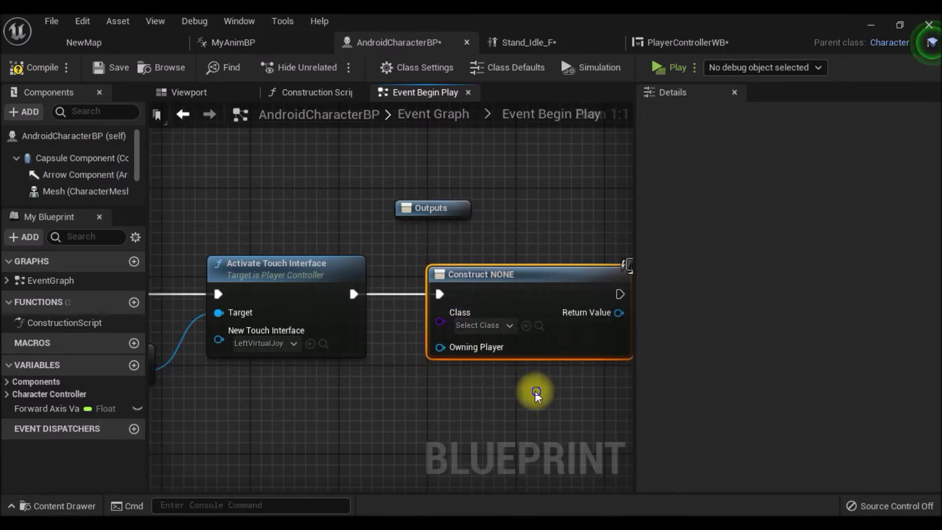
{"action": "right_click_drag", "start_coordinate": [536, 393], "coordinate": [392, 362]}
{"action": "left_click", "coordinate": [349, 301]}
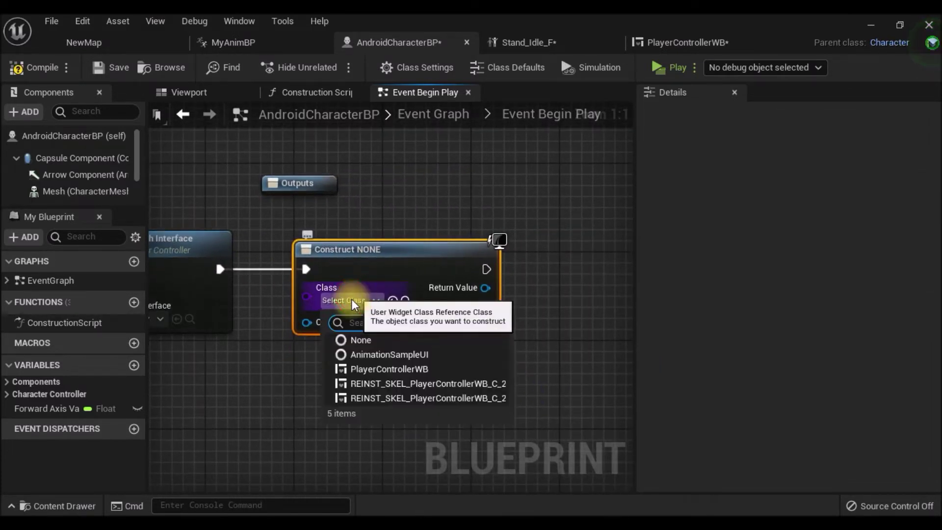
{"action": "left_click", "coordinate": [412, 370]}
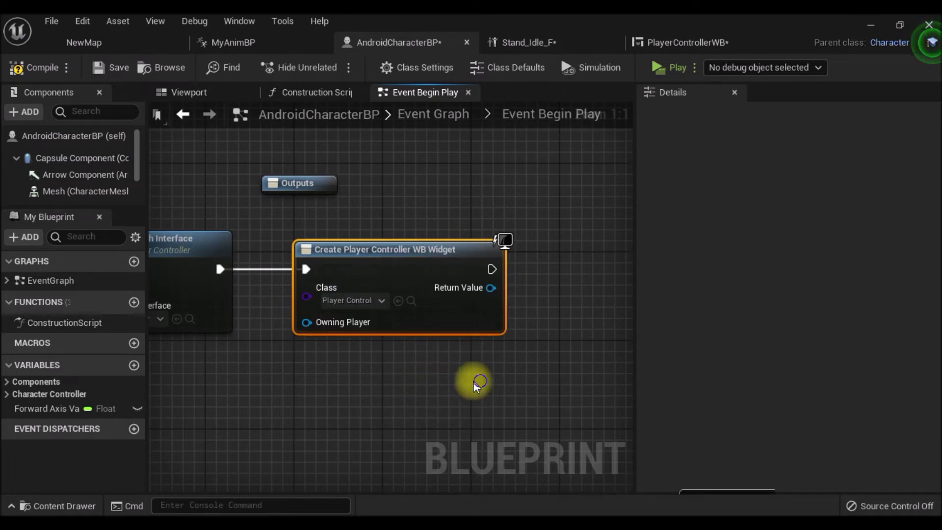
{"action": "right_click_drag", "start_coordinate": [490, 301], "coordinate": [326, 300]}
- Promote the created widget's Return Value to a variable named Player Controller BP
{"action": "left_click_drag", "start_coordinate": [320, 289], "coordinate": [422, 275]}
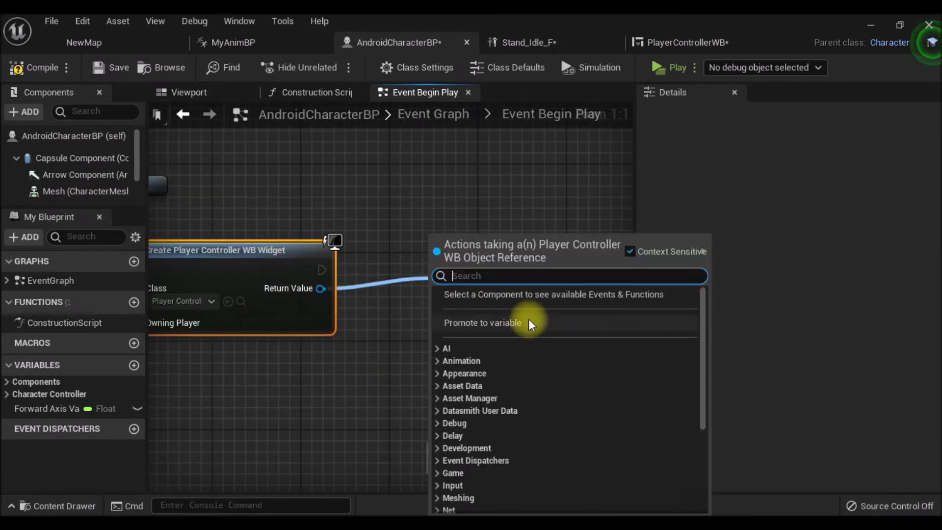
{"action": "left_click", "coordinate": [516, 323]}
{"action": "type", "text": "Player Controller BP"}
{"action": "key", "text": "Return"}
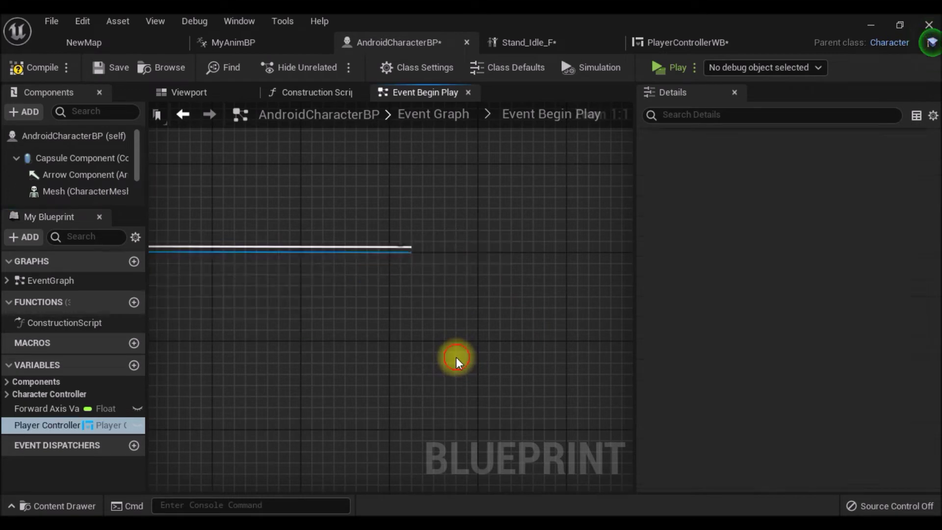
{"action": "left_click_drag", "start_coordinate": [488, 263], "coordinate": [470, 275]}
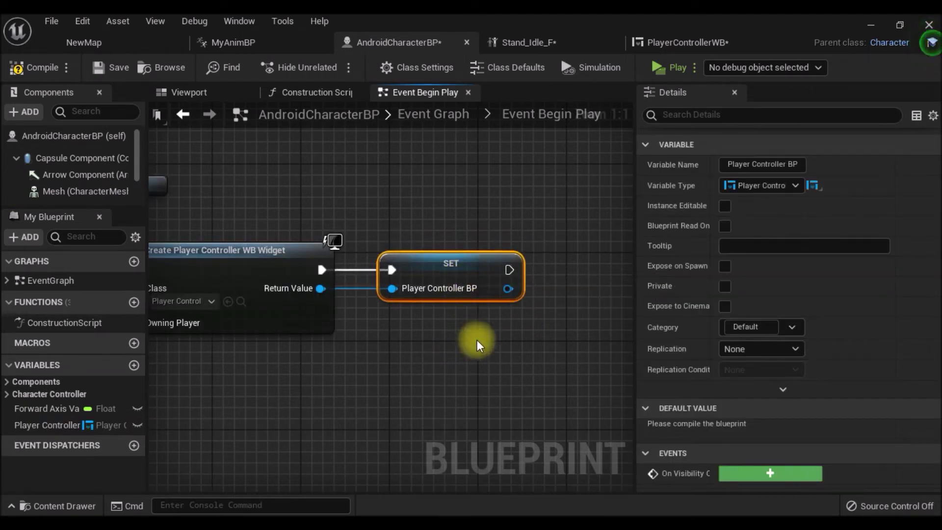
{"action": "right_click_drag", "start_coordinate": [512, 309], "coordinate": [405, 309]}
- Add the stored widget to the viewport and compile the character blueprint
{"action": "left_click_drag", "start_coordinate": [401, 288], "coordinate": [460, 291]}
{"action": "type", "text": "add"}
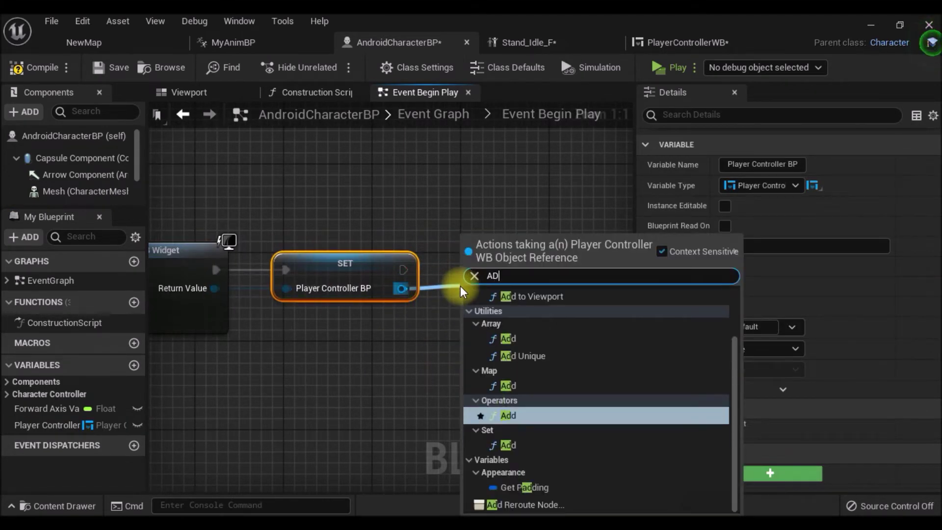
{"action": "left_click", "coordinate": [521, 300]}
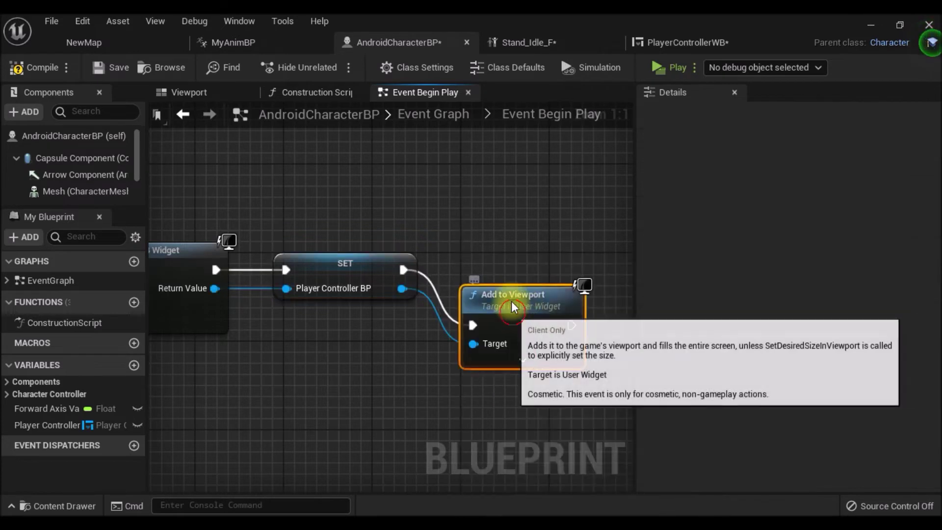
{"action": "left_click", "coordinate": [31, 67]}
- Look around while walking in the play preview, then close the preview window
{"action": "left_click", "coordinate": [111, 67]}
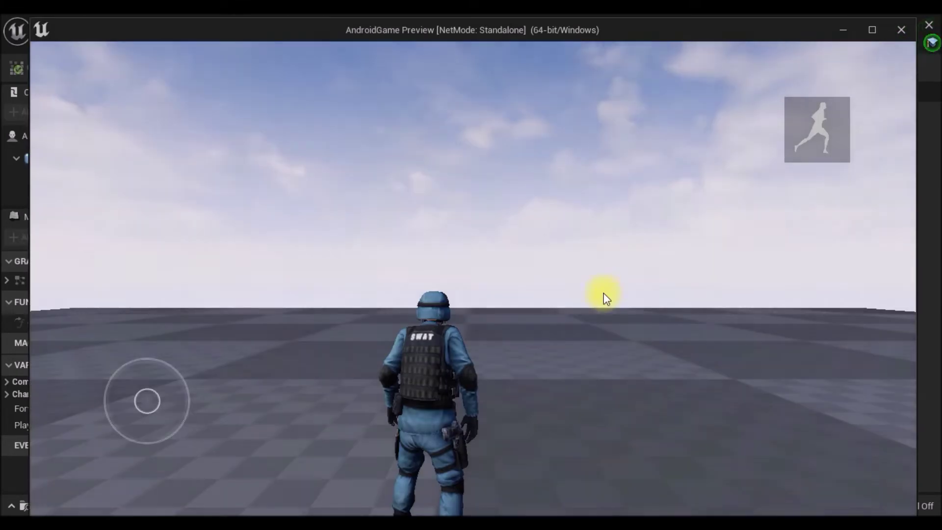
{"action": "mouse_move", "coordinate": [702, 250]}
{"action": "left_mouse_down"}
{"action": "mouse_move", "coordinate": [908, 279]}
{"action": "mouse_move", "coordinate": [769, 289]}
{"action": "left_mouse_up"}
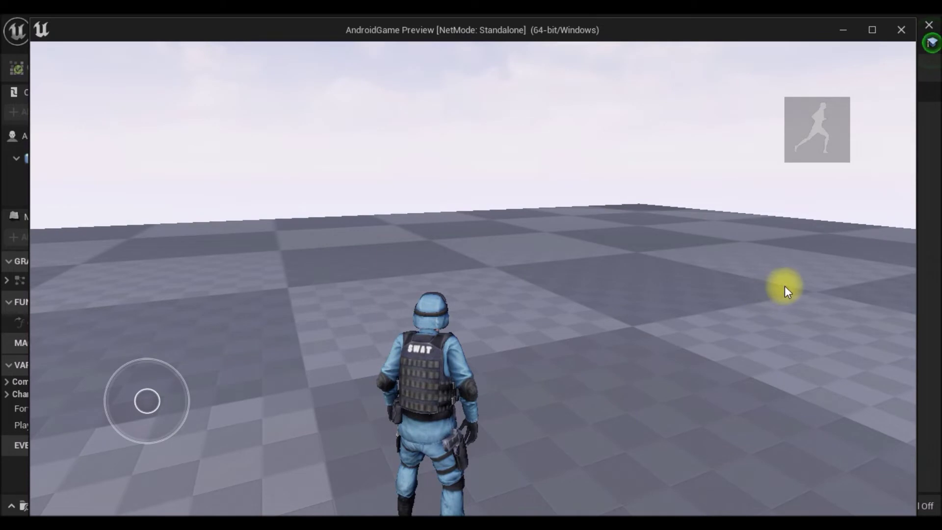
{"action": "left_click", "coordinate": [901, 30]}
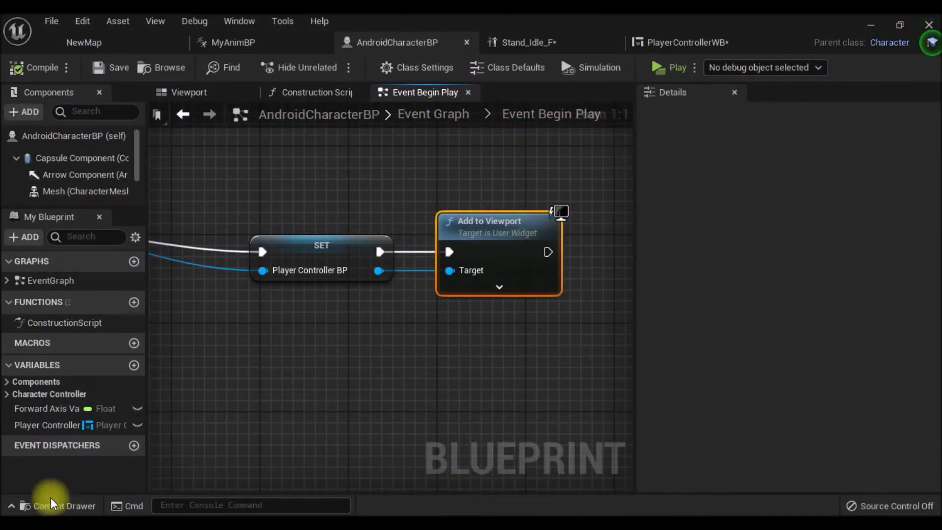
{"action": "left_click", "coordinate": [82, 500]}
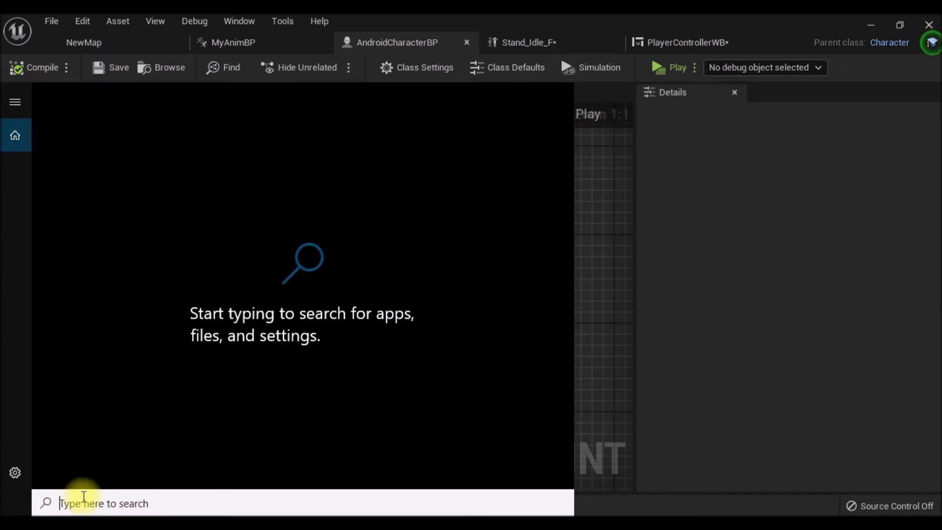
- Search Windows for 'PAIN' and launch Paint 3D
{"action": "type", "text": "PAIN"}
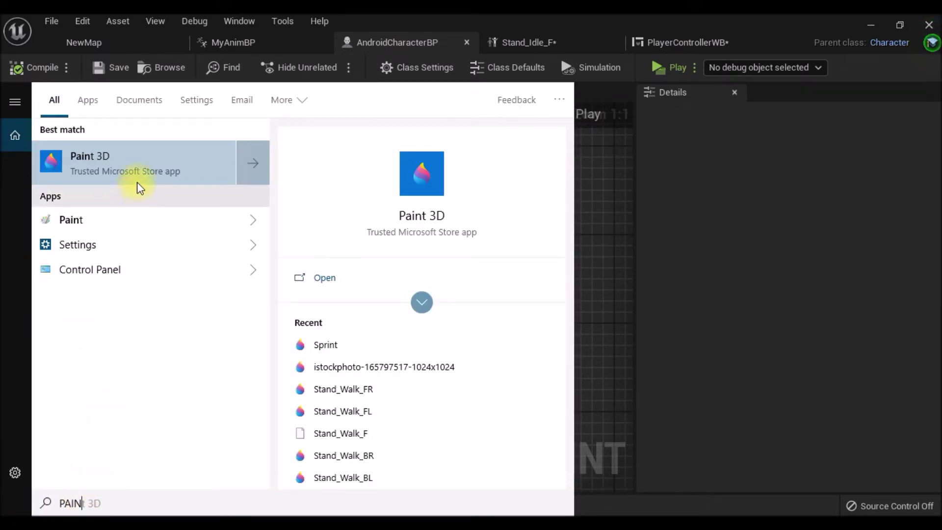
{"action": "left_click", "coordinate": [142, 166]}
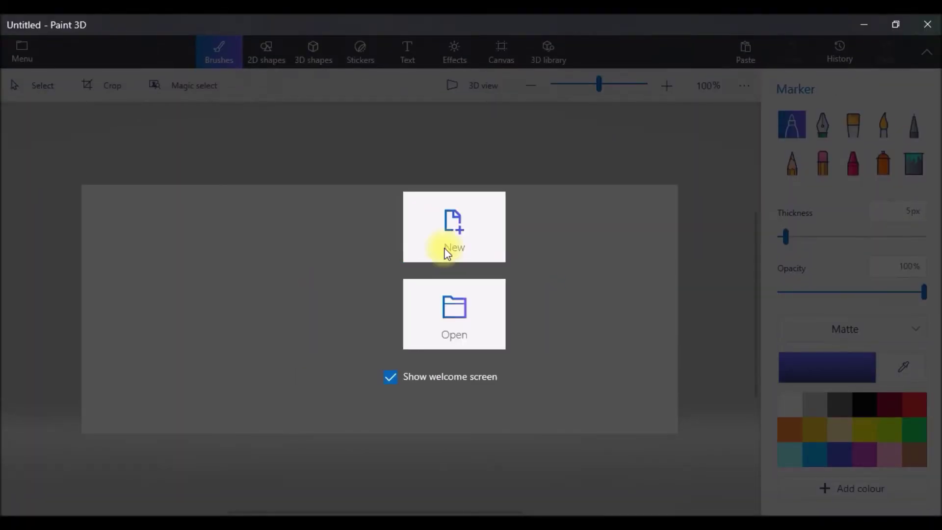
- Start a new Paint 3D canvas and resize it to 150 × 150 px
{"action": "left_click", "coordinate": [433, 274]}
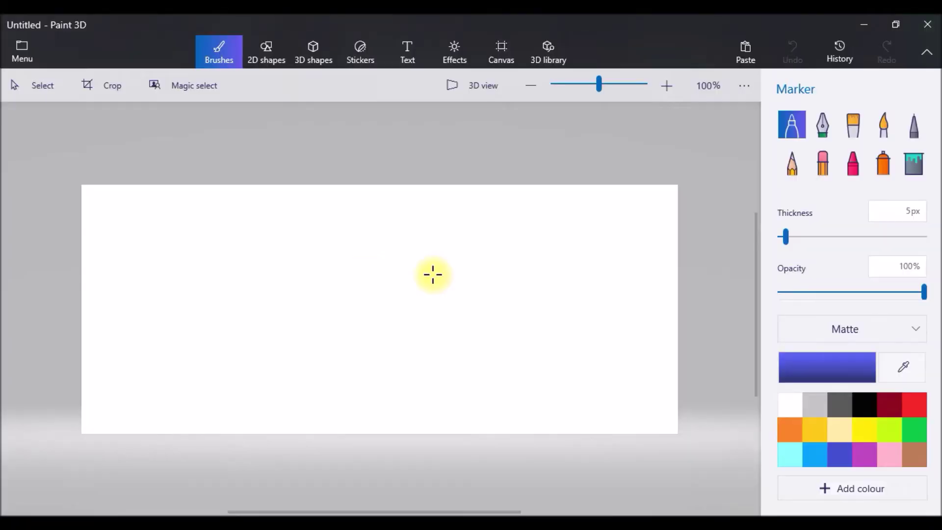
{"action": "left_click", "coordinate": [515, 59]}
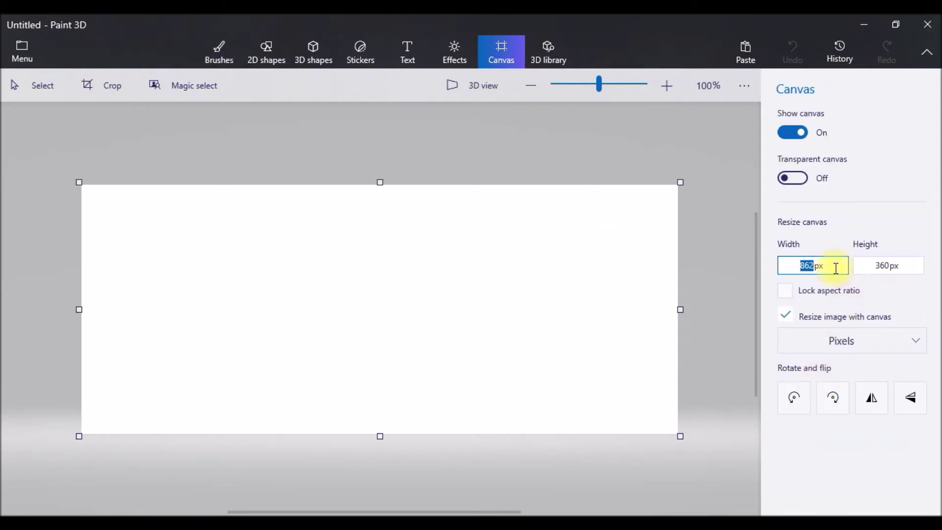
{"action": "left_click", "coordinate": [892, 266]}
{"action": "type", "text": "150"}
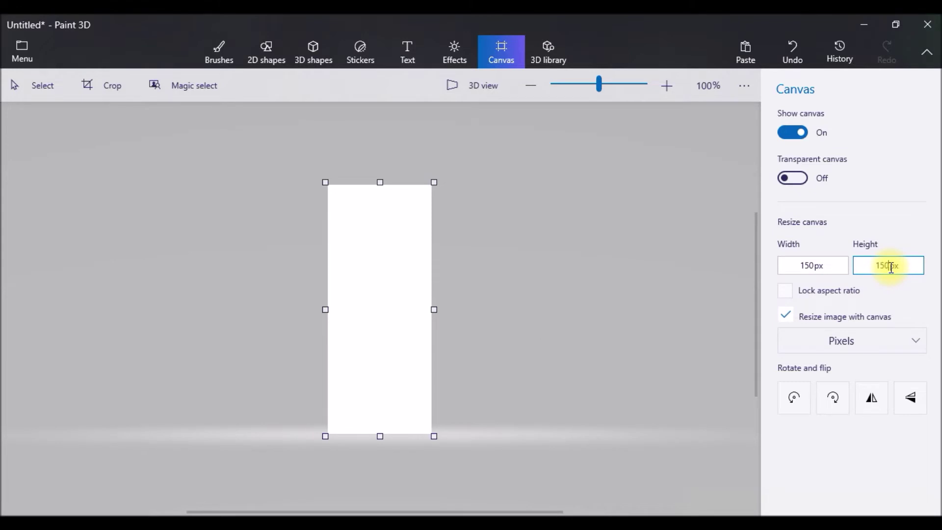
{"action": "left_click", "coordinate": [538, 252]}
{"action": "scroll", "coordinate": [396, 284], "scroll_direction": "up", "scroll_amount": 3}
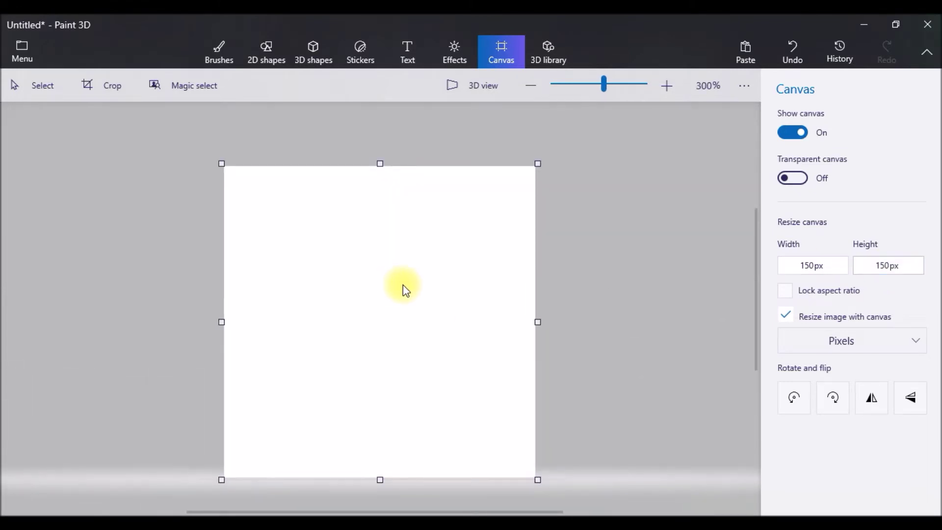
{"action": "scroll", "coordinate": [481, 288], "scroll_direction": "down", "scroll_amount": 2}
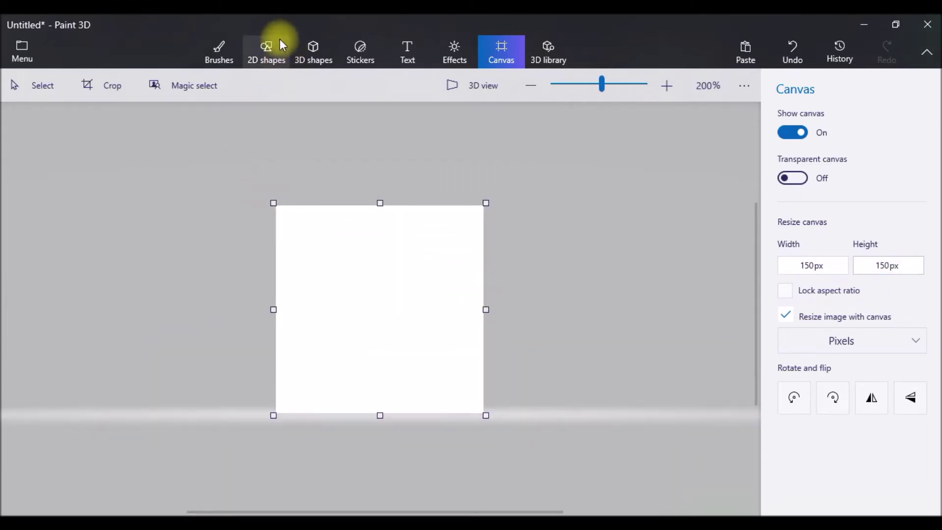
- Draw a circle, stretch it to fill the square canvas, and set its outline thickness to 88px
{"action": "left_click", "coordinate": [274, 54]}
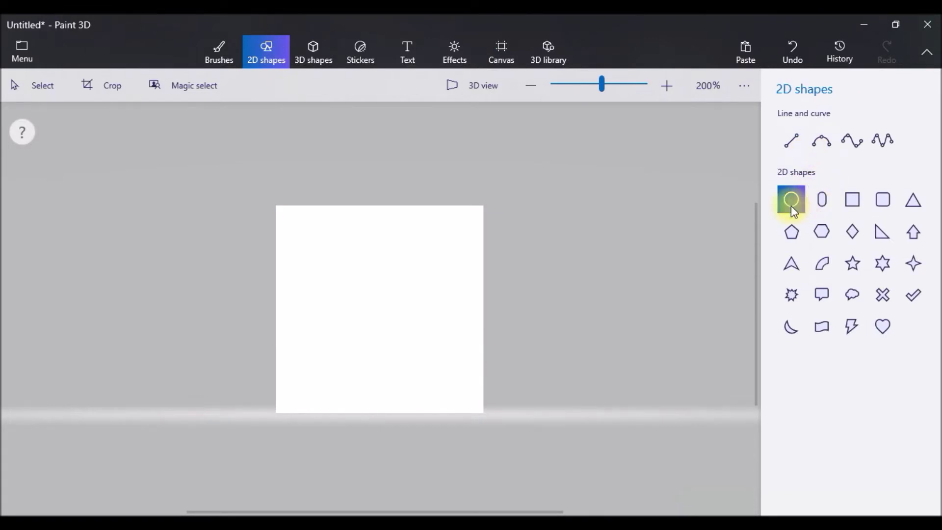
{"action": "left_click_drag", "start_coordinate": [323, 239], "coordinate": [481, 412]}
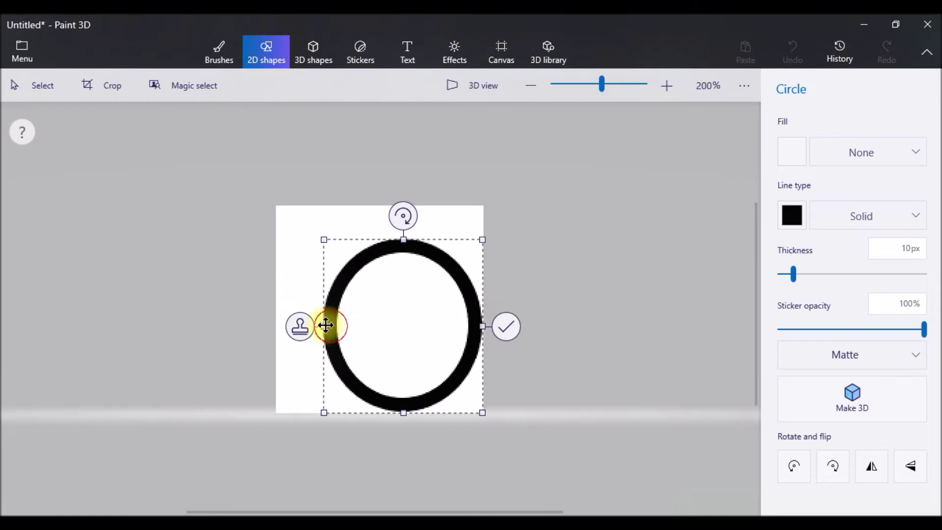
{"action": "left_click_drag", "start_coordinate": [326, 325], "coordinate": [283, 318]}
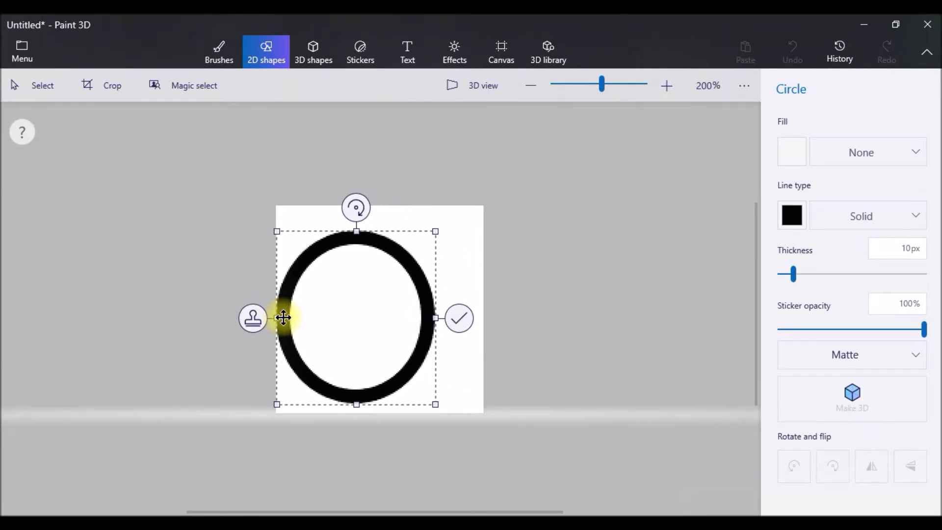
{"action": "left_click_drag", "start_coordinate": [436, 318], "coordinate": [480, 326]}
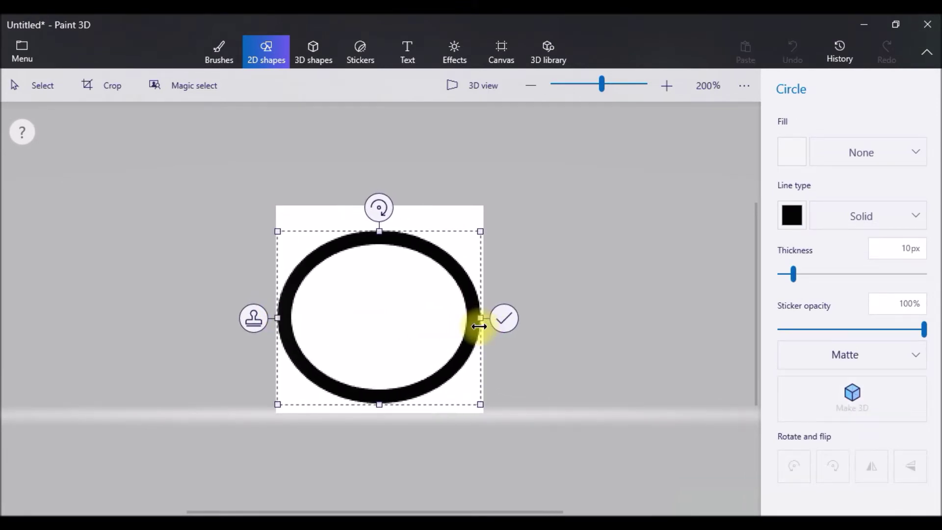
{"action": "left_click_drag", "start_coordinate": [382, 236], "coordinate": [379, 211]}
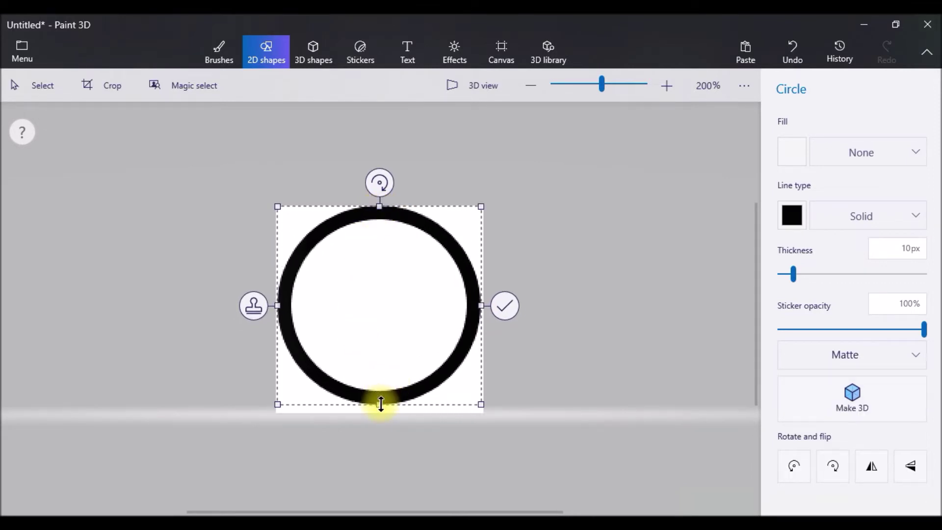
{"action": "left_click_drag", "start_coordinate": [381, 403], "coordinate": [382, 412]}
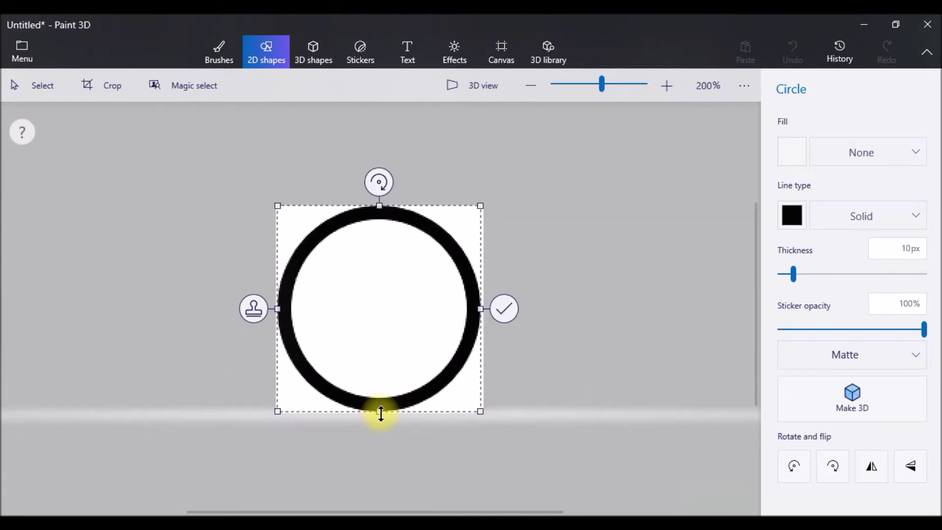
{"action": "left_click_drag", "start_coordinate": [381, 414], "coordinate": [382, 416]}
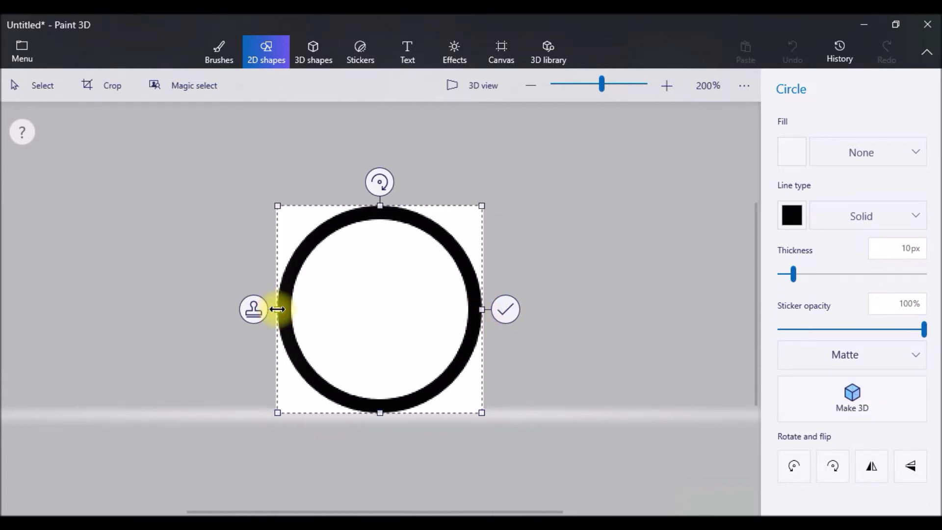
{"action": "left_click_drag", "start_coordinate": [805, 274], "coordinate": [879, 274]}
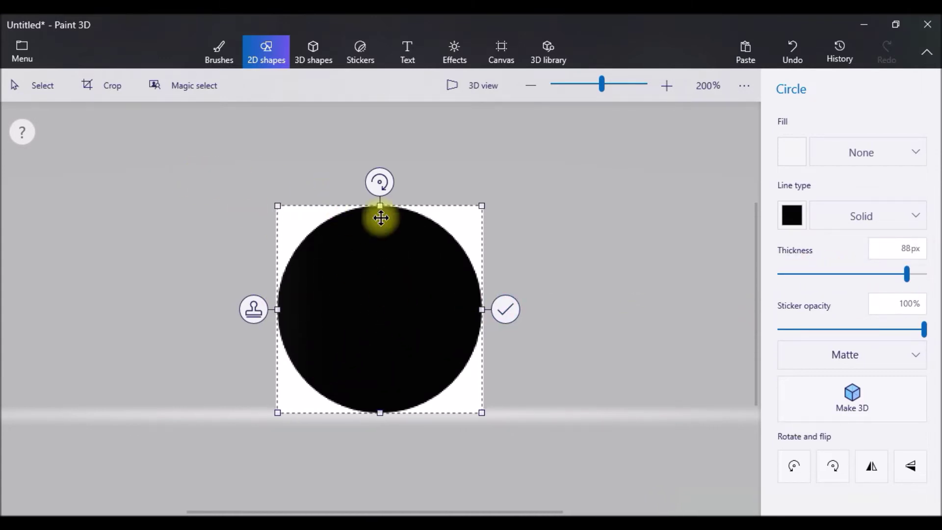
- Turn on Transparent canvas, save the image as Background.png, then close Paint 3D with Don't save
{"action": "left_click", "coordinate": [497, 51]}
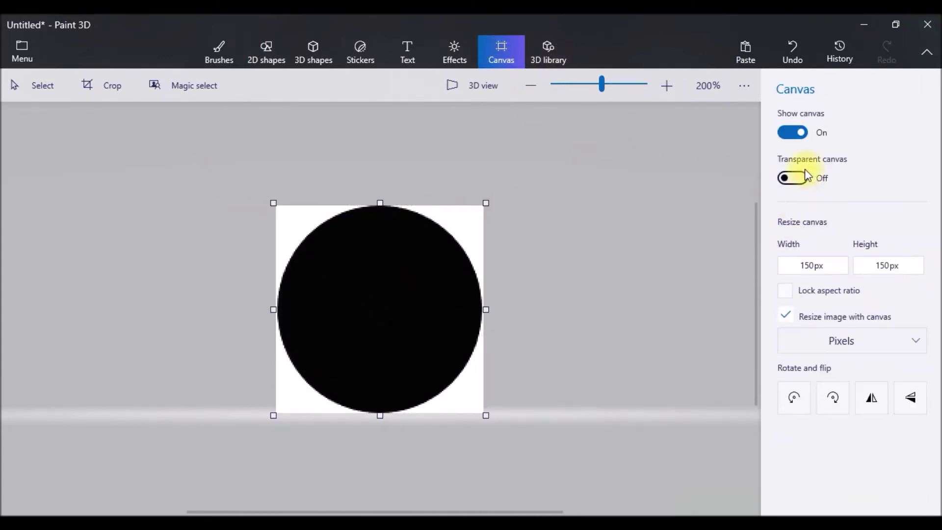
{"action": "left_click", "coordinate": [794, 178]}
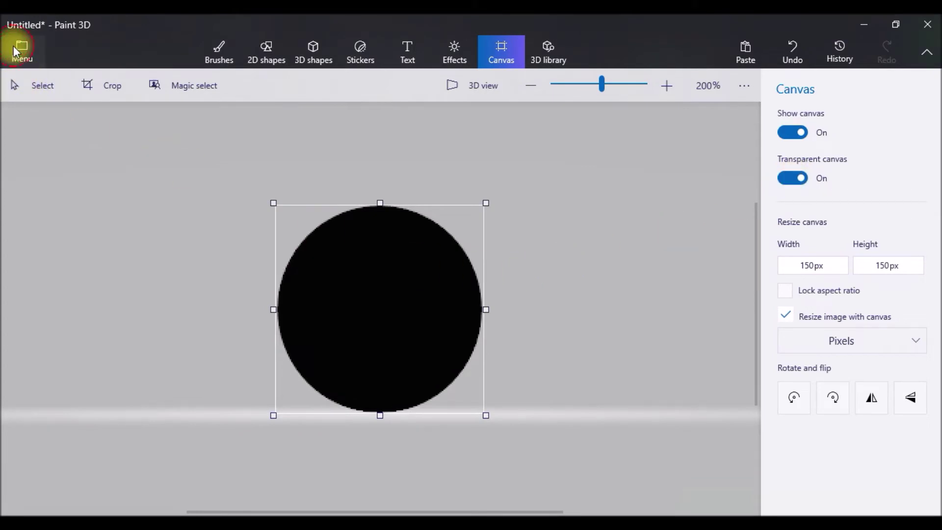
{"action": "left_click", "coordinate": [18, 49]}
{"action": "left_click", "coordinate": [64, 222]}
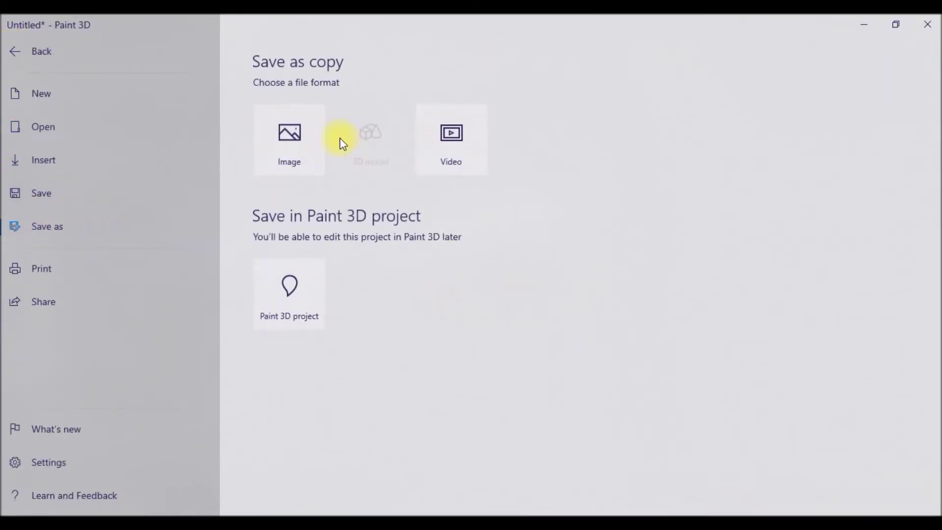
{"action": "left_click", "coordinate": [299, 137]}
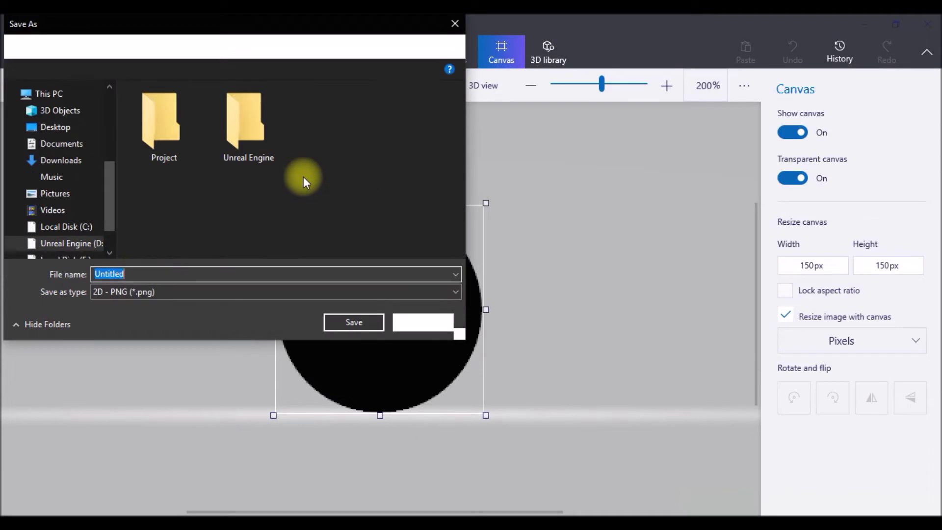
{"action": "left_click", "coordinate": [147, 277]}
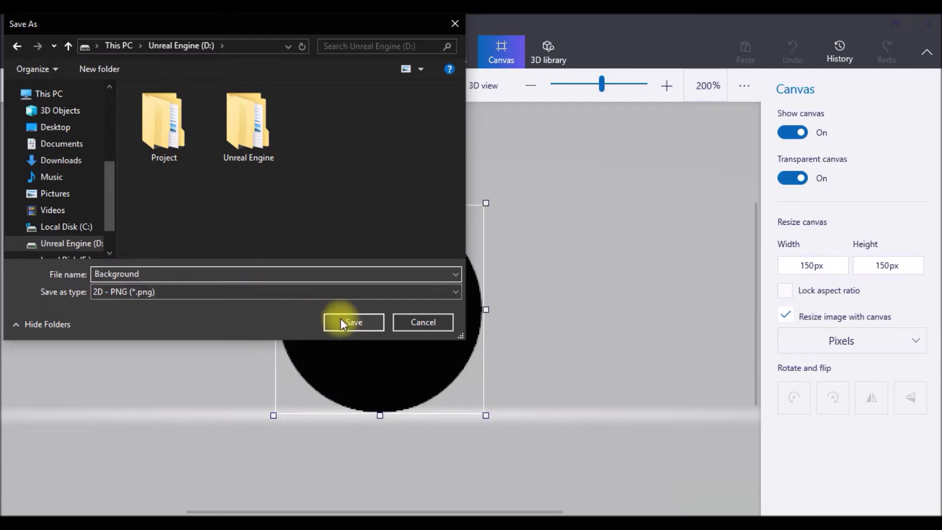
{"action": "left_click", "coordinate": [342, 322]}
{"action": "left_click", "coordinate": [927, 21]}
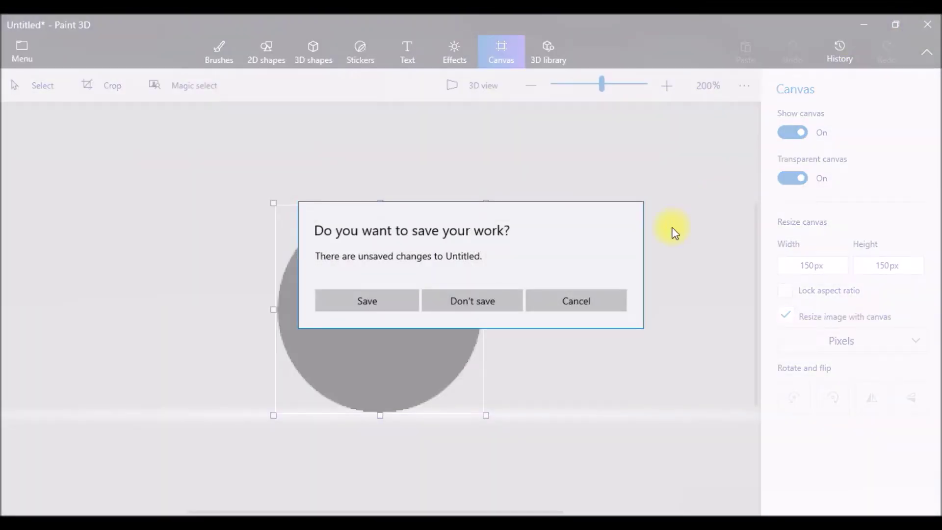
{"action": "left_click", "coordinate": [488, 302]}
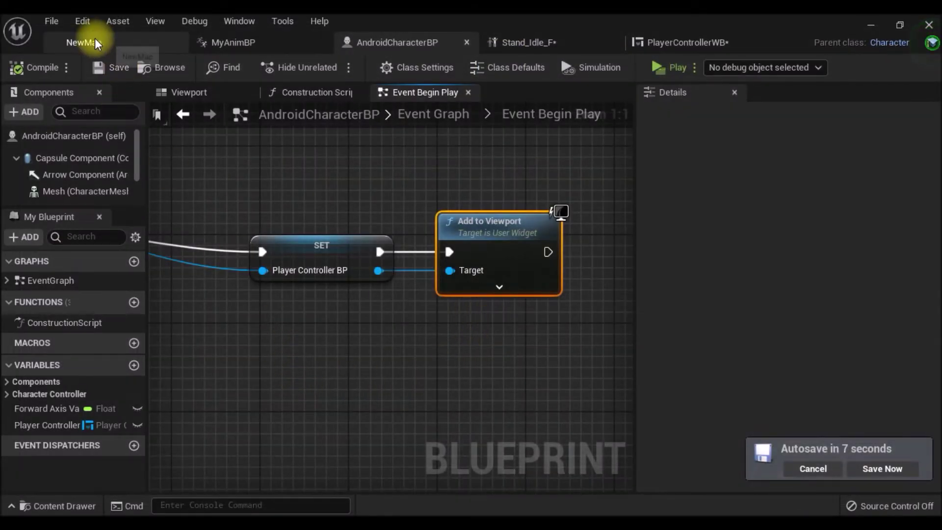
- Import the Background image into the Assets/Image folder
{"action": "left_click", "coordinate": [88, 39]}
{"action": "left_click", "coordinate": [76, 337]}
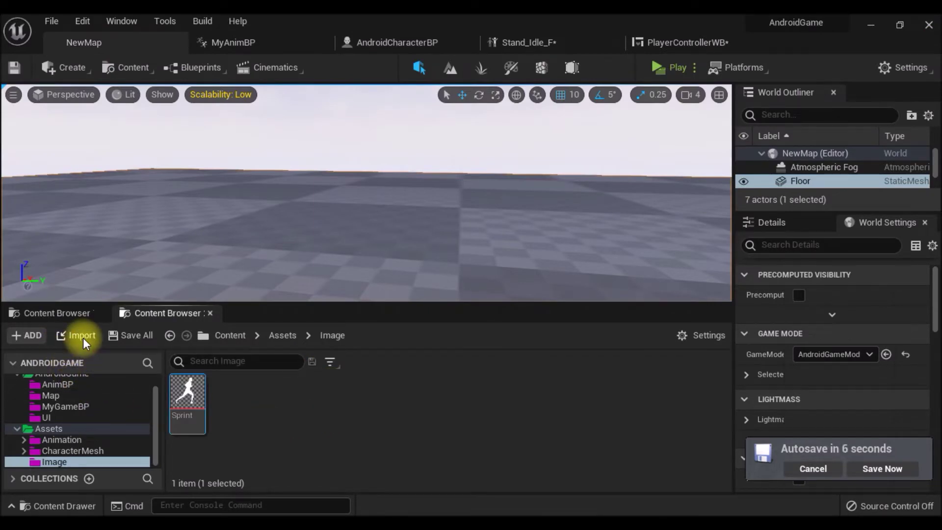
{"action": "double_click", "coordinate": [317, 127]}
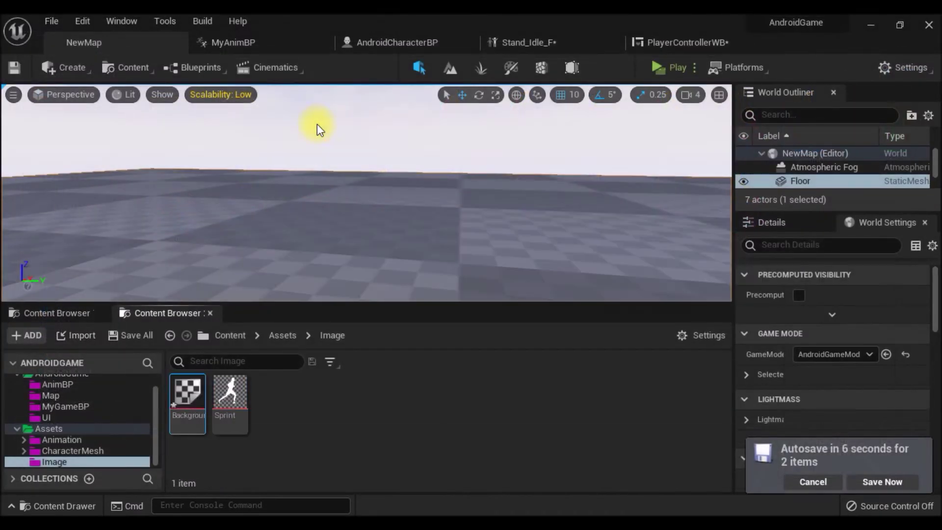
- Set the Background texture's Level Of Detail Texture Group to UI in the property matrix
{"action": "right_click", "coordinate": [180, 404]}
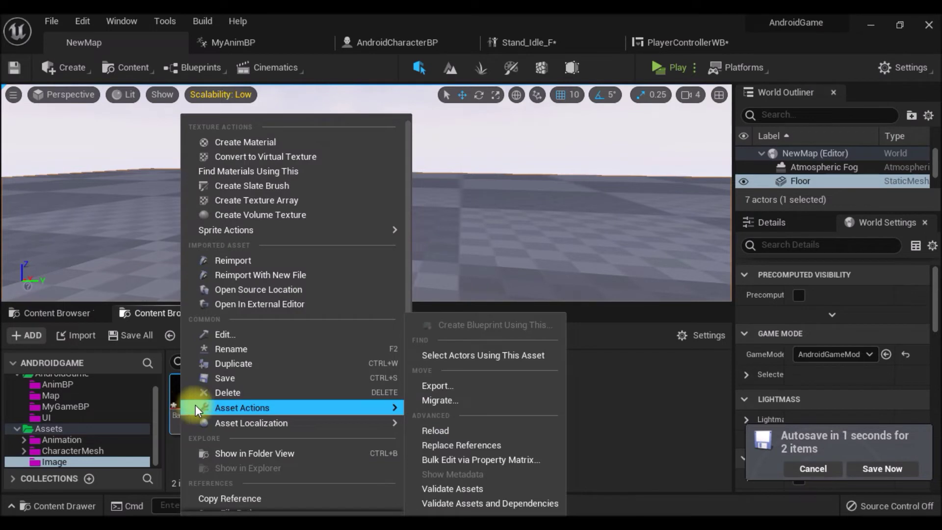
{"action": "mouse_move", "coordinate": [282, 422]}
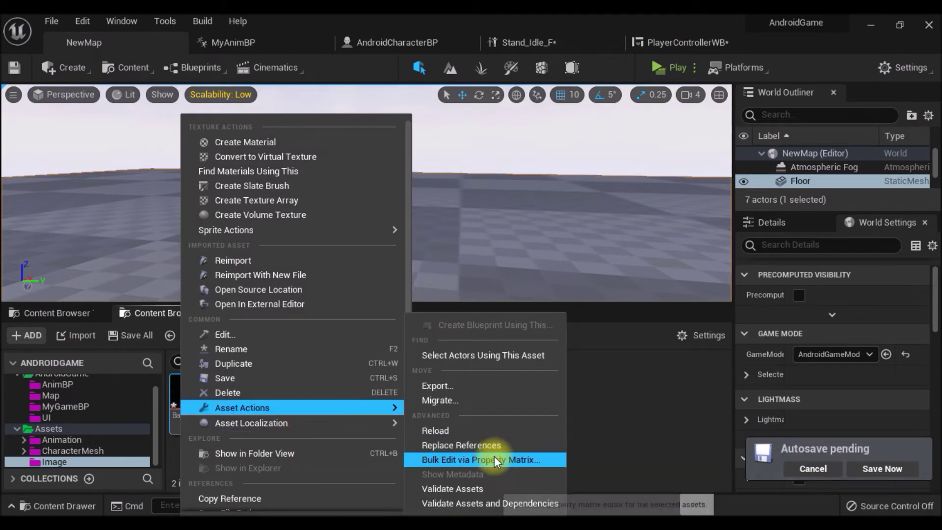
{"action": "left_click", "coordinate": [490, 460]}
{"action": "left_click", "coordinate": [764, 185]}
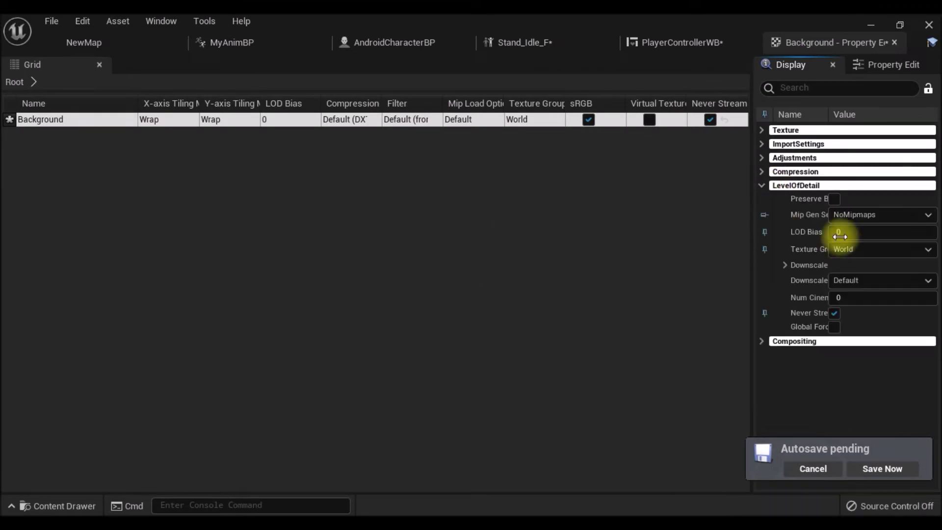
{"action": "left_click", "coordinate": [854, 249]}
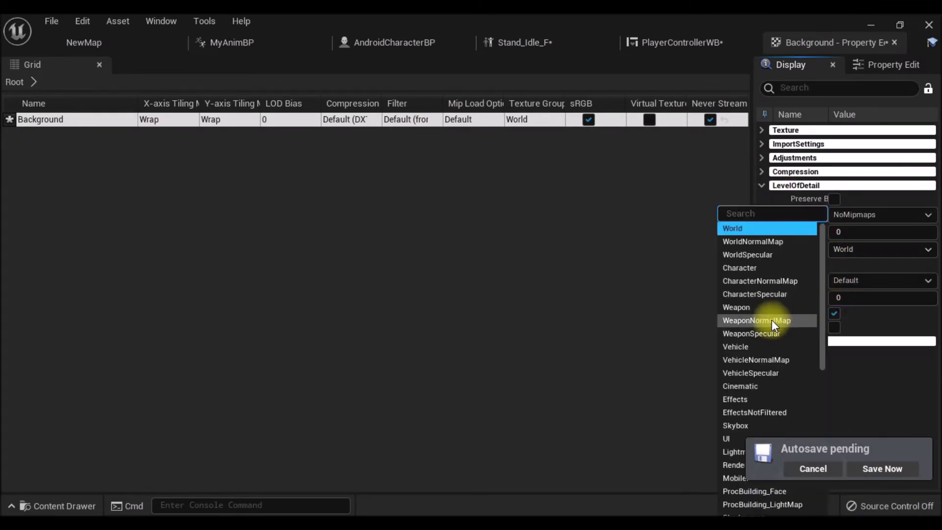
{"action": "left_click", "coordinate": [731, 439]}
- Save all assets, close the property editor, and reselect the Background texture in NewMap
{"action": "left_click", "coordinate": [53, 20]}
{"action": "left_click", "coordinate": [74, 89]}
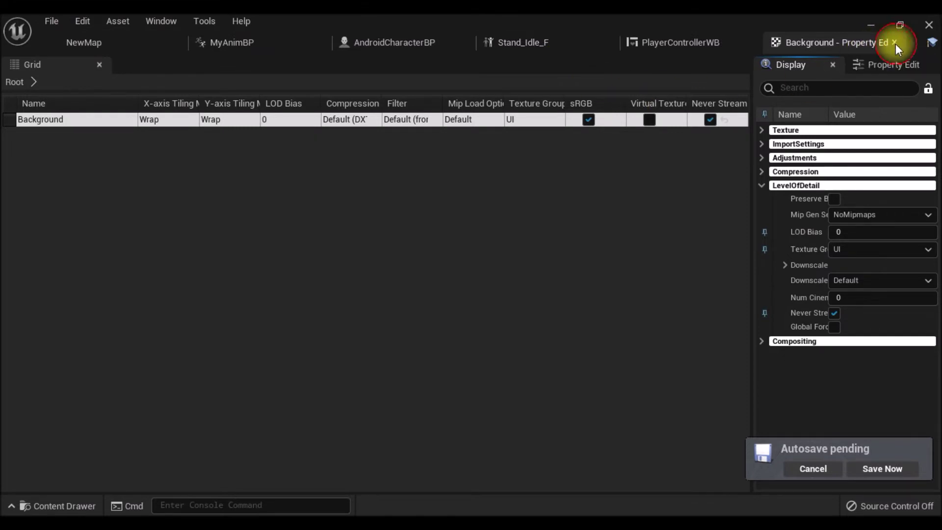
{"action": "left_click", "coordinate": [895, 43]}
{"action": "left_click", "coordinate": [95, 39]}
{"action": "mouse_move", "coordinate": [224, 445]}
{"action": "left_click", "coordinate": [244, 472]}
{"action": "left_click", "coordinate": [187, 421]}
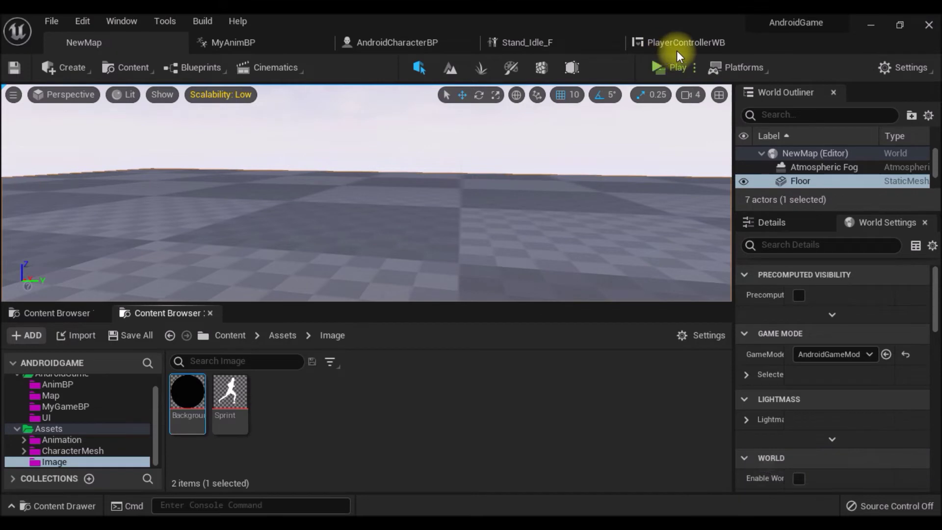
- In PlayerControllerWB, set the sprint button Border's brush image to the Background texture
{"action": "left_click", "coordinate": [657, 42]}
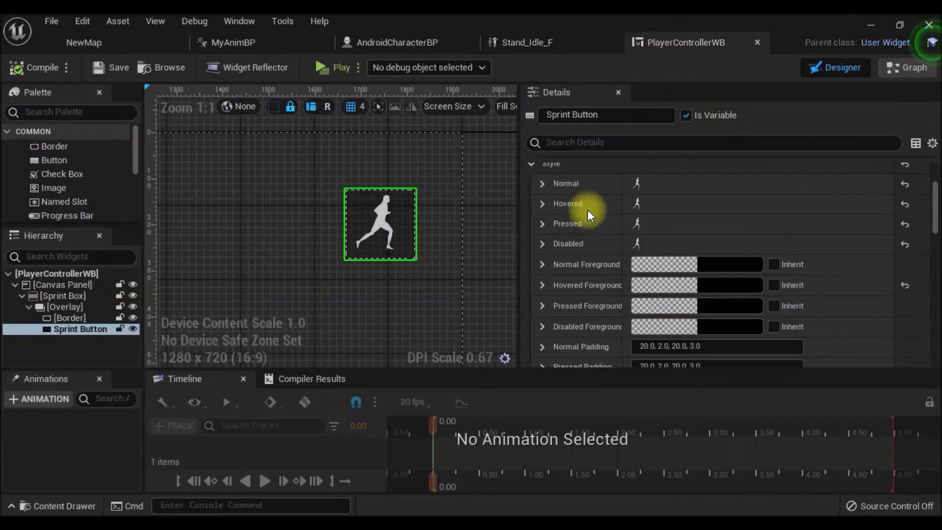
{"action": "left_click", "coordinate": [67, 319]}
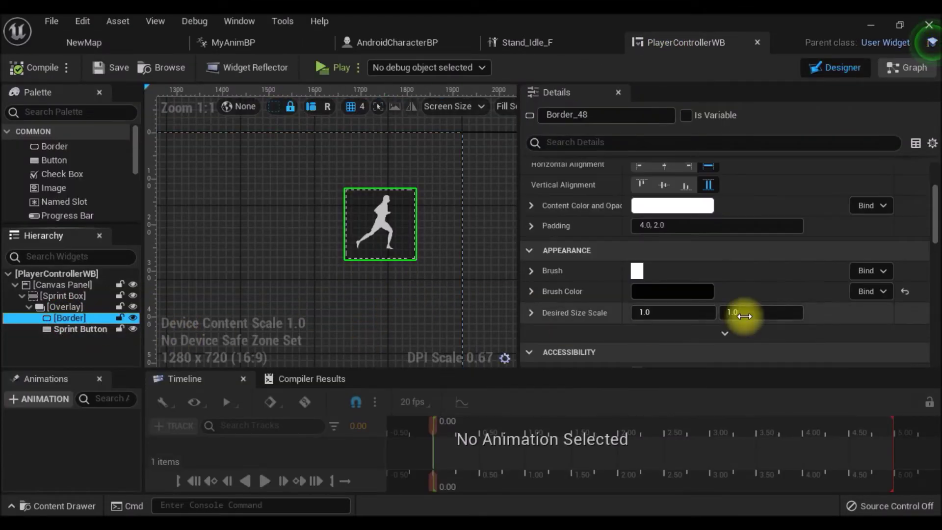
{"action": "left_click", "coordinate": [531, 270]}
{"action": "left_click", "coordinate": [681, 312]}
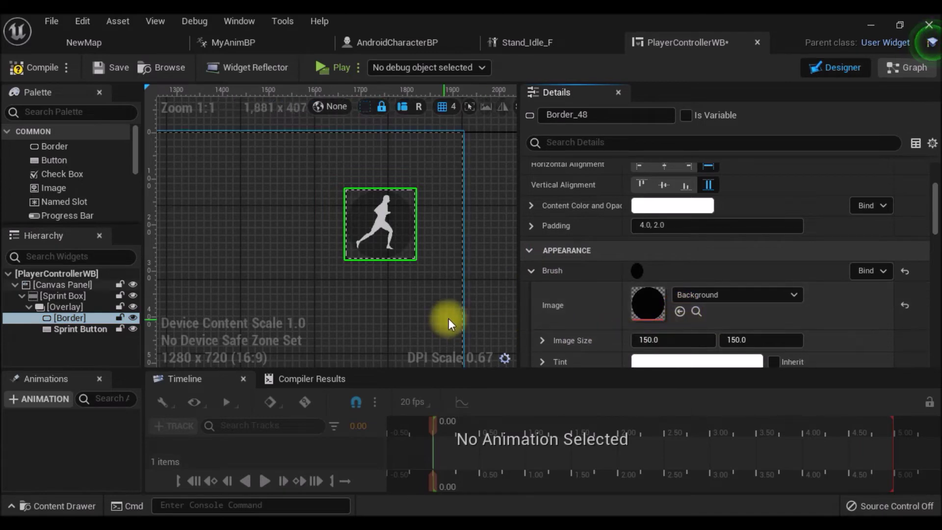
- Compile and save the PlayerControllerWB widget blueprint
{"action": "scroll", "coordinate": [425, 213], "scroll_direction": "up", "scroll_amount": 4}
{"action": "scroll", "coordinate": [373, 217], "scroll_direction": "up", "scroll_amount": 1}
{"action": "scroll", "coordinate": [479, 227], "scroll_direction": "up", "scroll_amount": 1}
{"action": "left_click", "coordinate": [443, 216]}
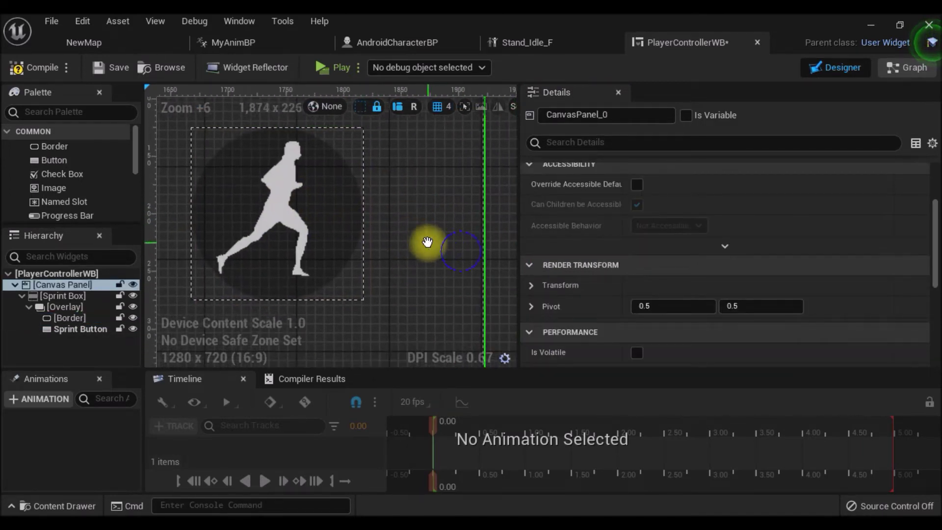
{"action": "left_click", "coordinate": [31, 67]}
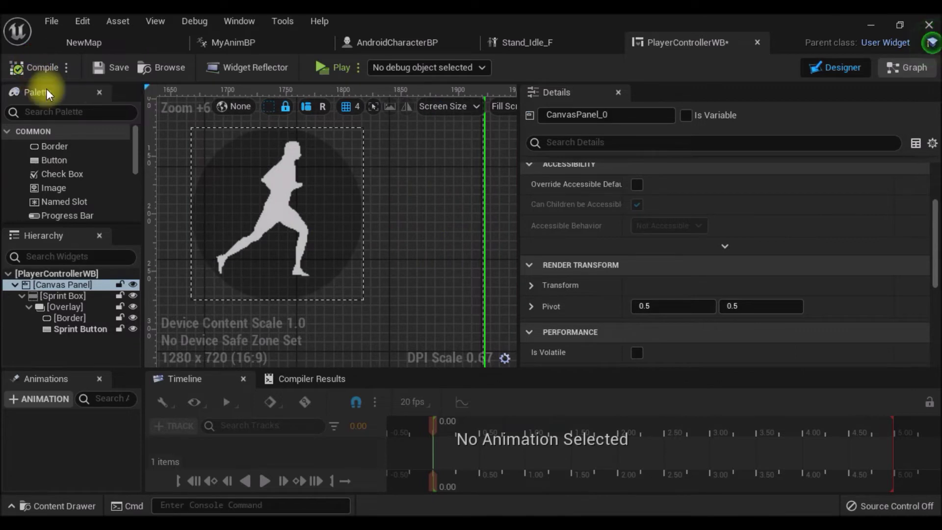
{"action": "left_click", "coordinate": [113, 68]}
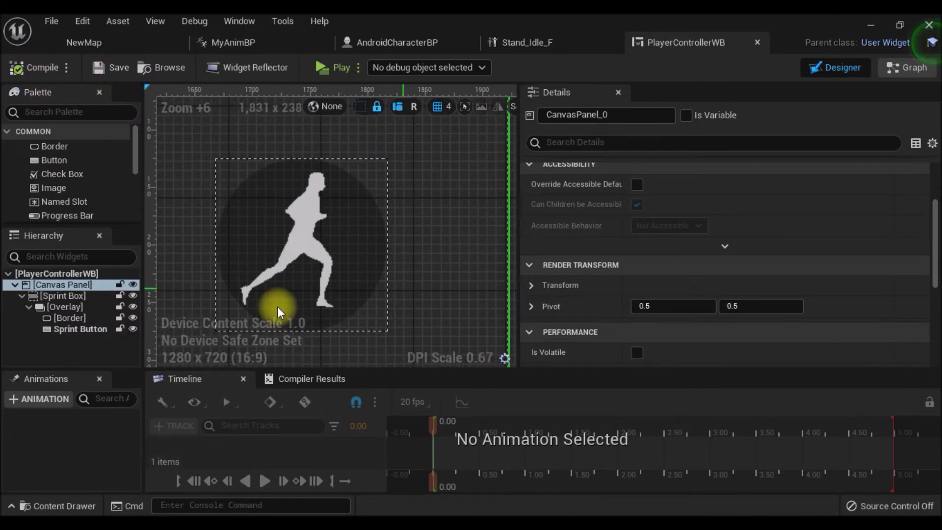
{"action": "left_click", "coordinate": [78, 329]}
{"action": "scroll", "coordinate": [404, 267], "scroll_direction": "down", "scroll_amount": 6}
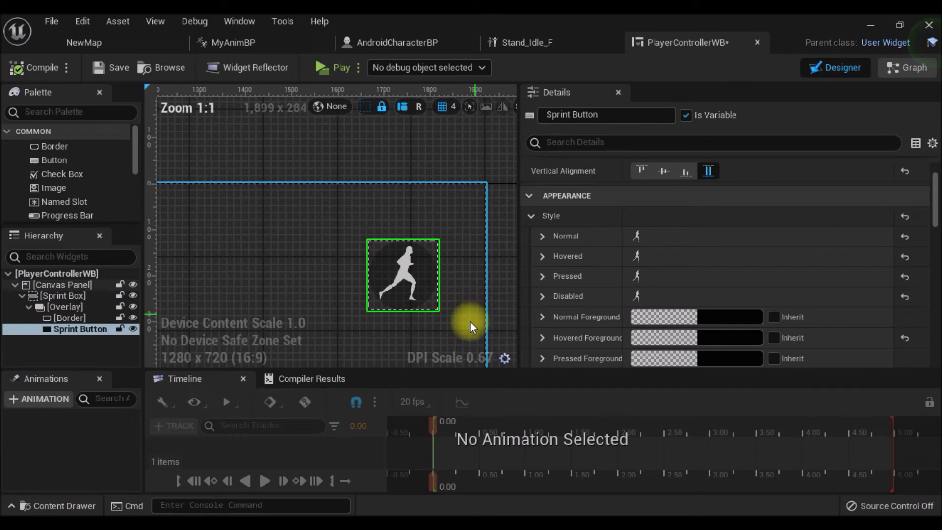
- Set the Sprint Box slot size to 50 × 50
{"action": "scroll", "coordinate": [410, 263], "scroll_direction": "down", "scroll_amount": 2}
{"action": "scroll", "coordinate": [393, 267], "scroll_direction": "down", "scroll_amount": 1}
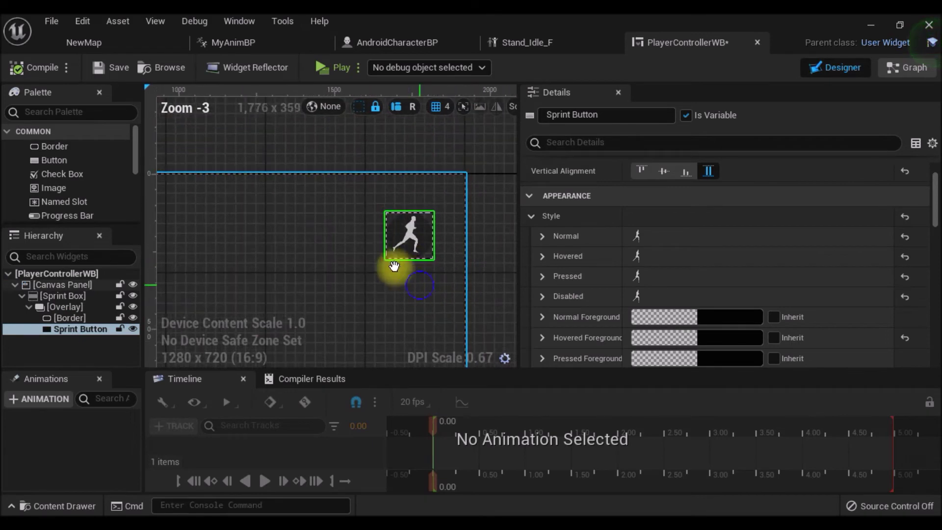
{"action": "left_click", "coordinate": [81, 297]}
{"action": "scroll", "coordinate": [638, 235], "scroll_direction": "up", "scroll_amount": 1}
{"action": "scroll", "coordinate": [680, 247], "scroll_direction": "up", "scroll_amount": 2}
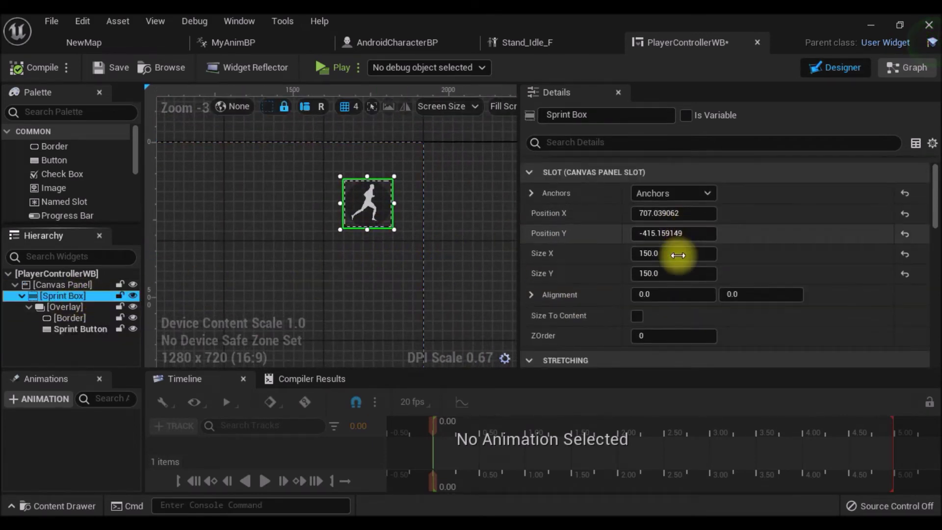
{"action": "left_click", "coordinate": [667, 254]}
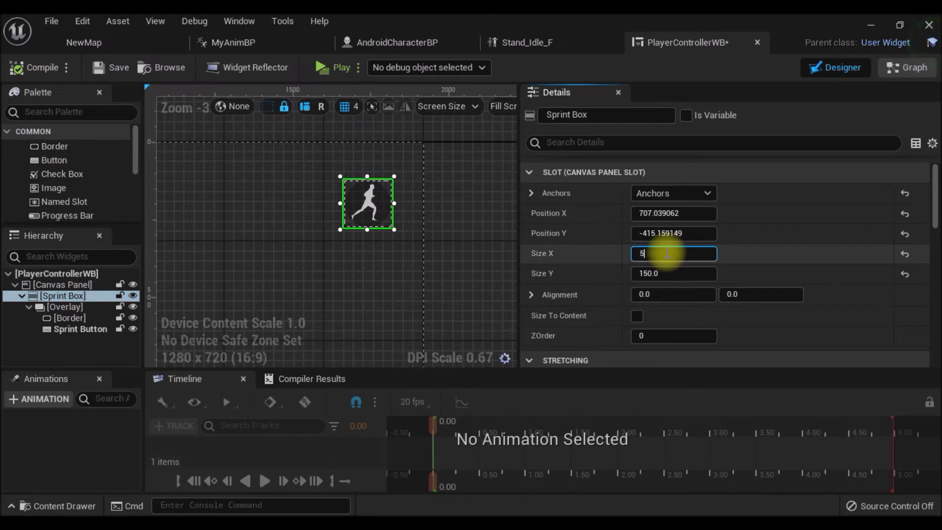
{"action": "type", "text": "0"}
{"action": "left_click", "coordinate": [659, 274]}
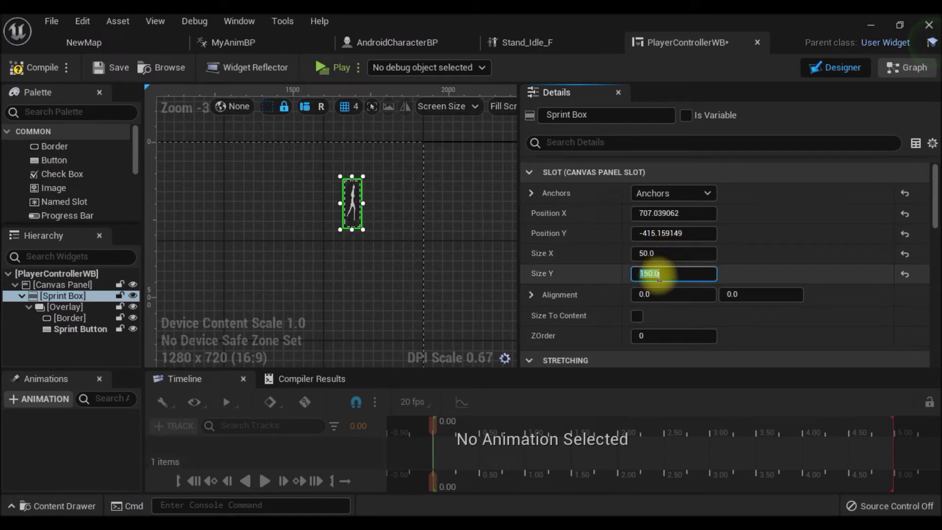
{"action": "type", "text": "50"}
{"action": "key", "text": "Return"}
- Compile the PlayerControllerWB widget blueprint
{"action": "left_click", "coordinate": [400, 253]}
{"action": "scroll", "coordinate": [358, 179], "scroll_direction": "up", "scroll_amount": 3}
{"action": "scroll", "coordinate": [363, 185], "scroll_direction": "up", "scroll_amount": 4}
{"action": "right_click_drag", "start_coordinate": [362, 185], "coordinate": [370, 230]}
{"action": "left_click", "coordinate": [31, 69]}
- Play the game in a preview window and toggle sprinting on and off while walking
{"action": "left_click", "coordinate": [332, 70]}
{"action": "left_click_drag", "start_coordinate": [736, 203], "coordinate": [676, 208]}
{"action": "left_click_drag", "start_coordinate": [621, 200], "coordinate": [784, 210]}
{"action": "left_click", "coordinate": [796, 110]}
{"action": "left_click_drag", "start_coordinate": [796, 108], "coordinate": [790, 148]}
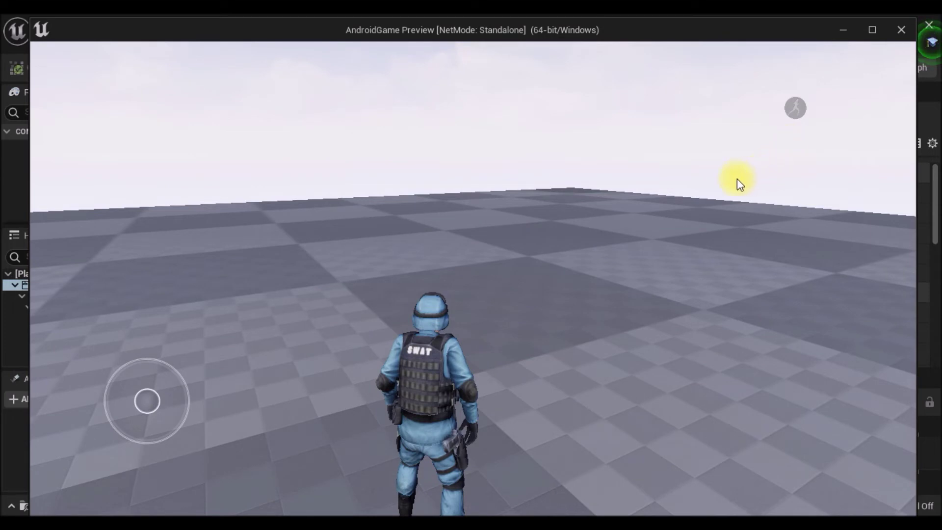
- Stop the preview and drag the Sprint Box right on the designer canvas to Position X 875
{"action": "key", "text": "Escape"}
{"action": "scroll", "coordinate": [392, 245], "scroll_direction": "down", "scroll_amount": 5}
{"action": "scroll", "coordinate": [343, 258], "scroll_direction": "up", "scroll_amount": 5}
{"action": "scroll", "coordinate": [322, 235], "scroll_direction": "up", "scroll_amount": 4}
{"action": "left_click", "coordinate": [62, 295]}
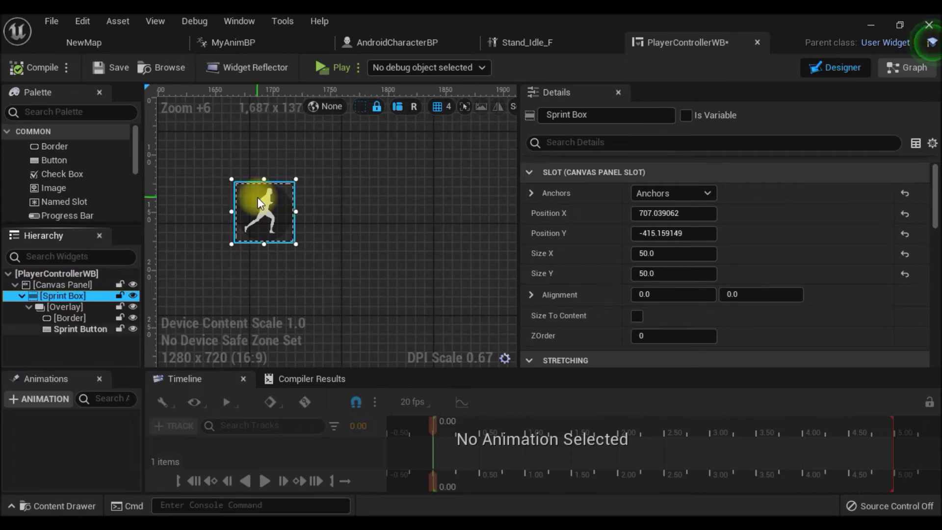
{"action": "scroll", "coordinate": [399, 225], "scroll_direction": "down", "scroll_amount": 3}
{"action": "right_click_drag", "start_coordinate": [399, 224], "coordinate": [208, 257]}
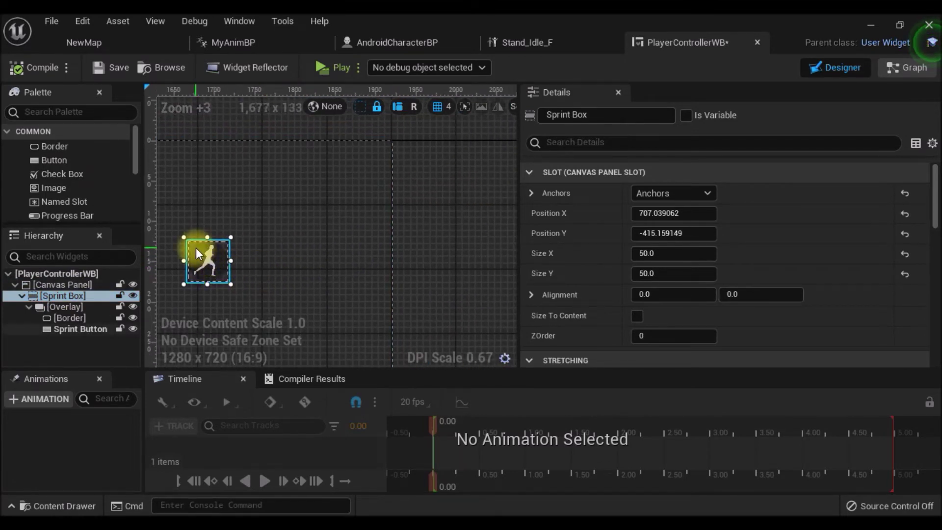
{"action": "left_click_drag", "start_coordinate": [195, 249], "coordinate": [334, 251]}
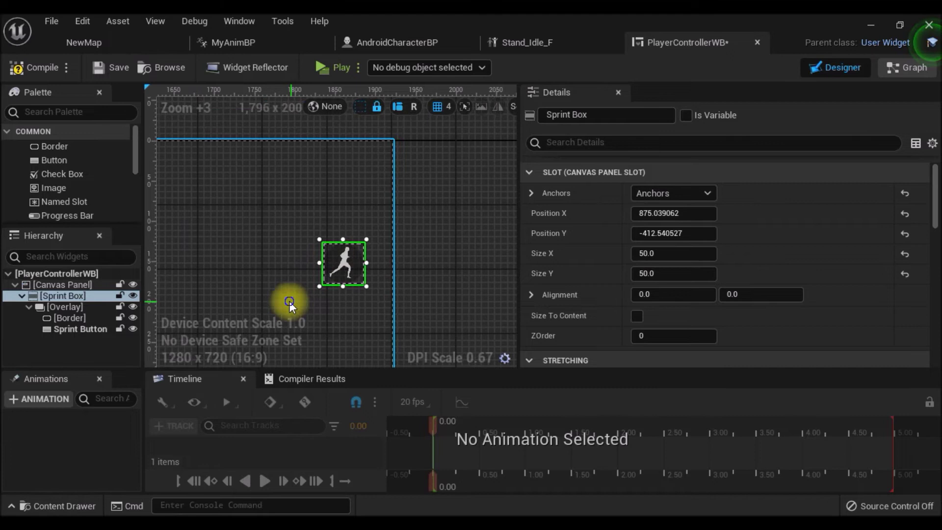
- Save the widget and add an On Clicked event for the Sprint Button
{"action": "left_click", "coordinate": [110, 74]}
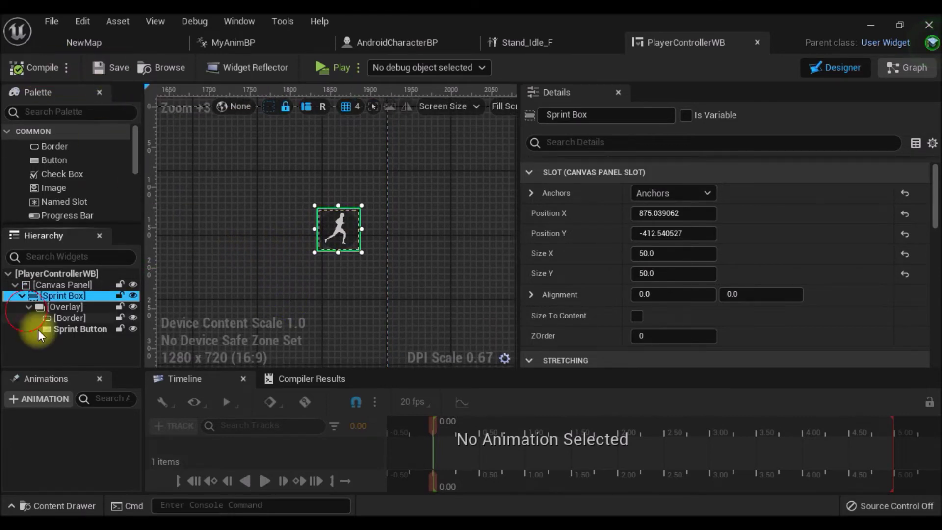
{"action": "left_click", "coordinate": [67, 330]}
{"action": "left_click_drag", "start_coordinate": [934, 201], "coordinate": [928, 385]}
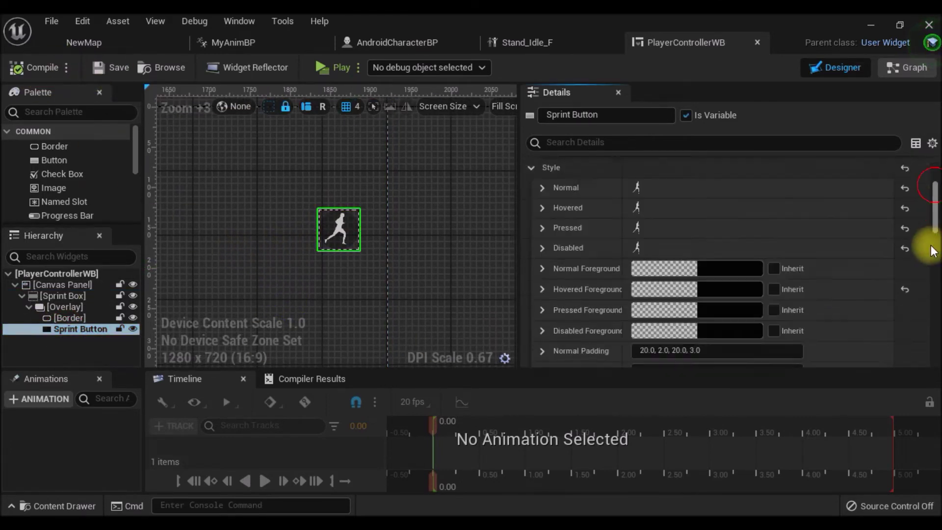
{"action": "left_click", "coordinate": [709, 272]}
- Rearrange the event graph, moving Event Tick right and Event Construct up
{"action": "right_click_drag", "start_coordinate": [736, 282], "coordinate": [631, 324]}
{"action": "scroll", "coordinate": [631, 323], "scroll_direction": "down", "scroll_amount": 2}
{"action": "left_click_drag", "start_coordinate": [360, 208], "coordinate": [599, 210]}
{"action": "mouse_move", "coordinate": [599, 210]}
{"action": "right_mouse_down"}
{"action": "mouse_move", "coordinate": [420, 327]}
{"action": "mouse_move", "coordinate": [371, 374]}
{"action": "right_mouse_up"}
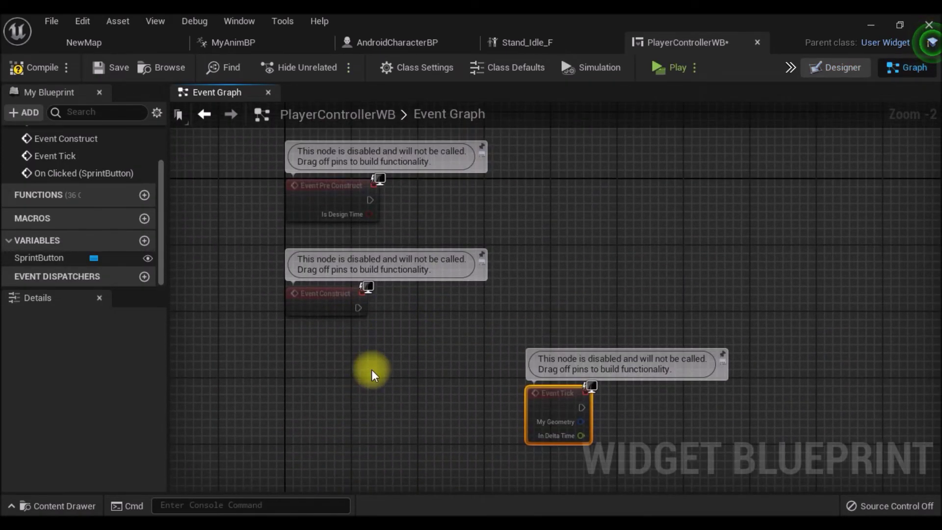
{"action": "left_click_drag", "start_coordinate": [315, 304], "coordinate": [565, 201]}
{"action": "scroll", "coordinate": [569, 211], "scroll_direction": "up", "scroll_amount": 2}
{"action": "right_click_drag", "start_coordinate": [543, 248], "coordinate": [511, 294]}
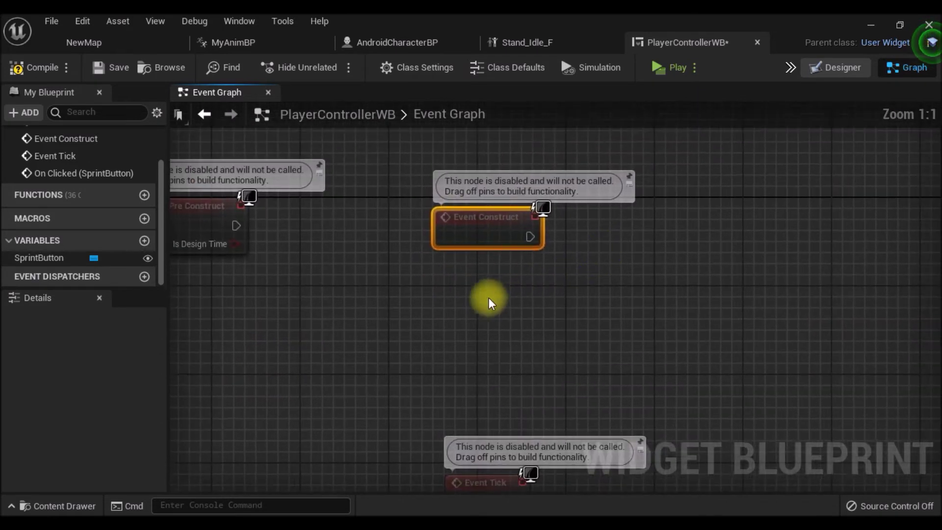
- Add a Get Player Character node beside Event Construct
{"action": "right_click", "coordinate": [464, 300]}
{"action": "type", "text": "get"}
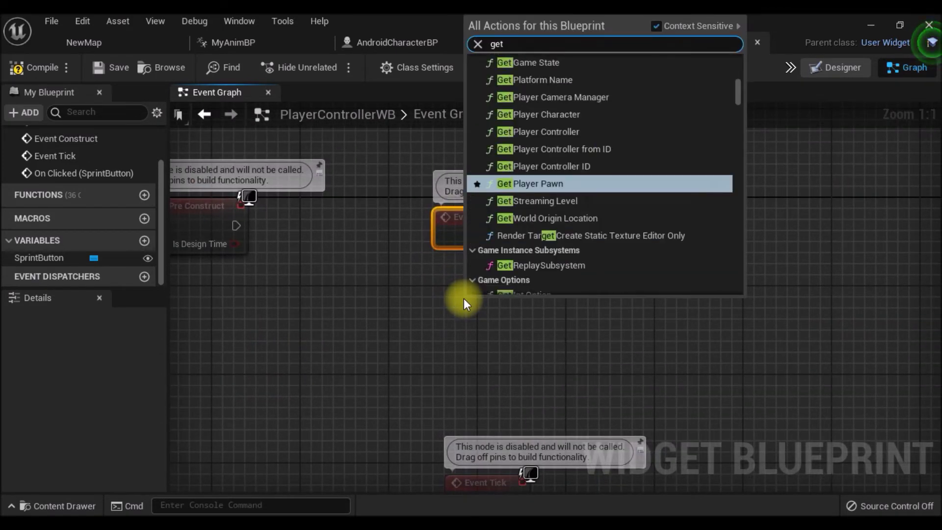
{"action": "type", "text": " player "}
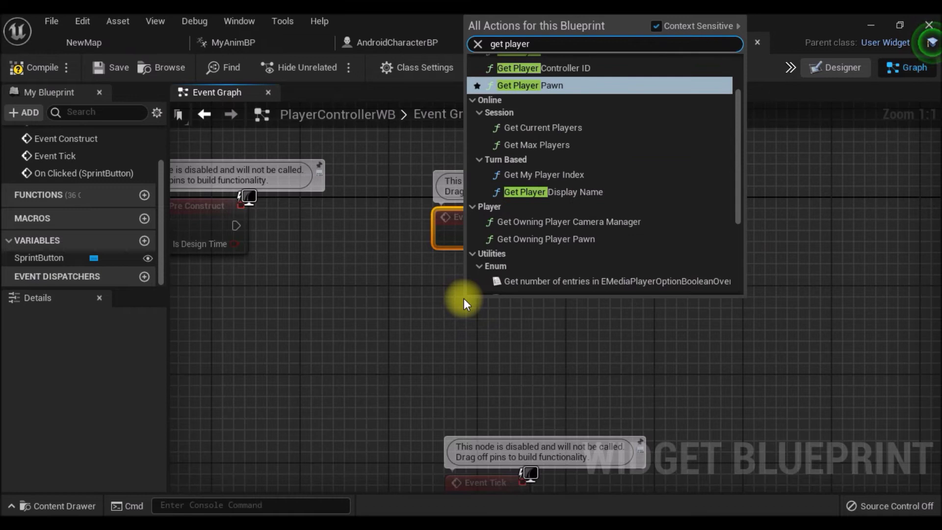
{"action": "type", "text": "ch"}
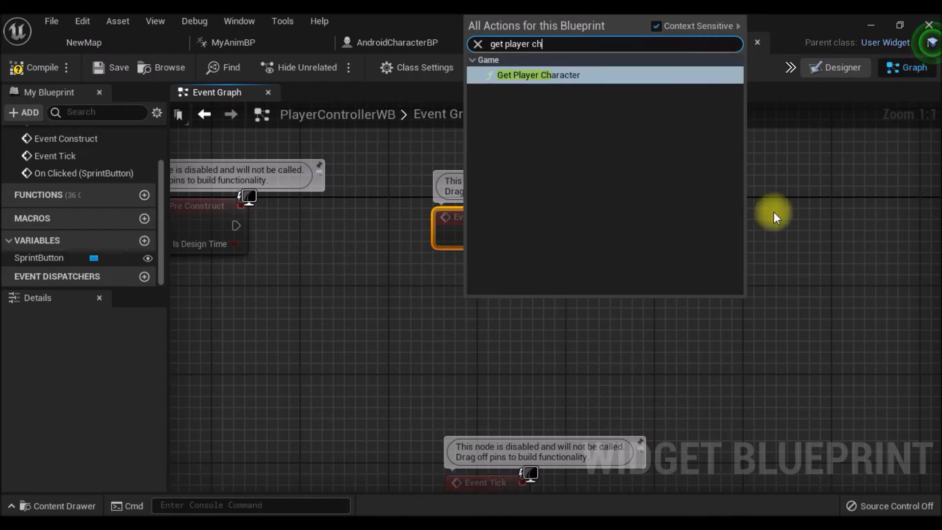
{"action": "left_click", "coordinate": [588, 76]}
{"action": "left_click_drag", "start_coordinate": [564, 301], "coordinate": [430, 277]}
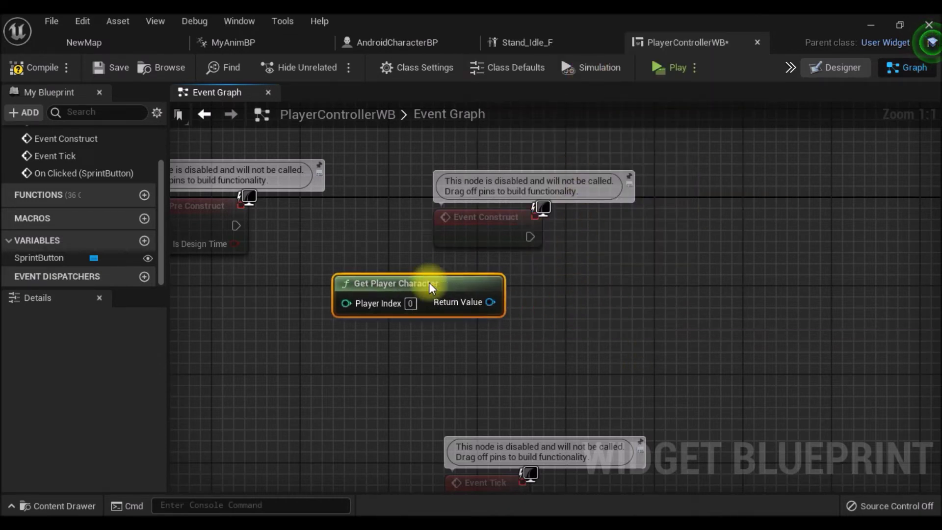
- Cast the player character to AndroidCharacterBP, executed from Event Construct
{"action": "left_click_drag", "start_coordinate": [489, 301], "coordinate": [589, 287]}
{"action": "type", "text": "cas"}
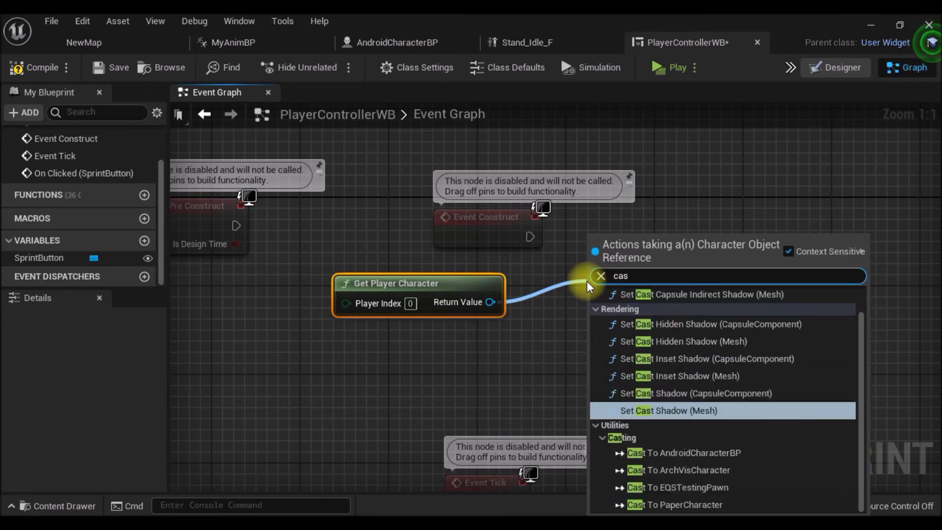
{"action": "type", "text": "t to"}
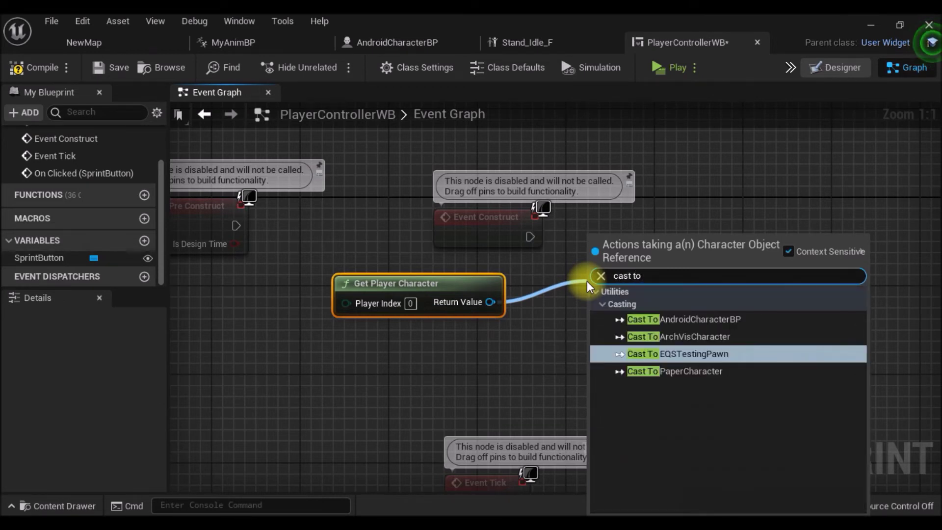
{"action": "left_click", "coordinate": [656, 319]}
{"action": "mouse_move", "coordinate": [658, 319]}
{"action": "left_mouse_down"}
{"action": "mouse_move", "coordinate": [660, 229]}
{"action": "mouse_move", "coordinate": [661, 240]}
{"action": "left_mouse_up"}
{"action": "left_click_drag", "start_coordinate": [530, 237], "coordinate": [599, 237]}
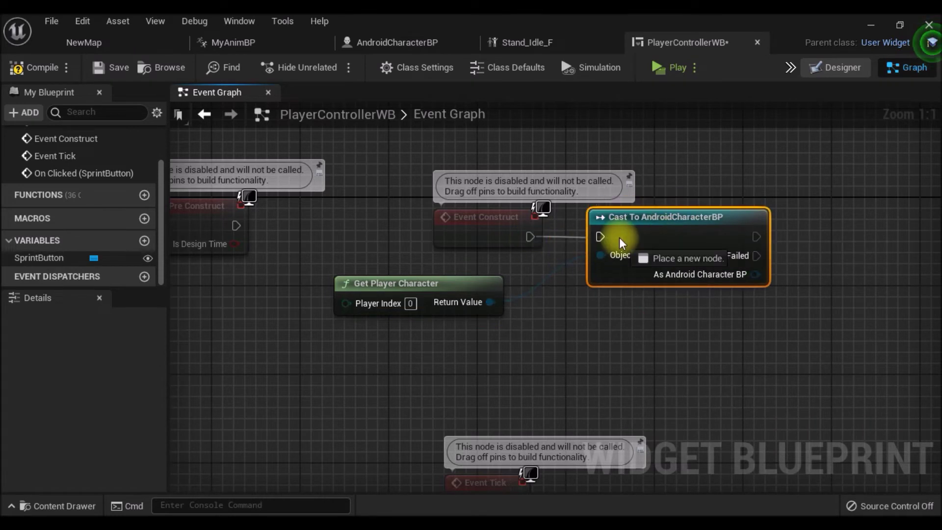
- Promote the cast's As Android Character BP output to a new variable, SET node beside the cast
{"action": "right_click_drag", "start_coordinate": [732, 324], "coordinate": [597, 324]}
{"action": "left_click_drag", "start_coordinate": [622, 274], "coordinate": [706, 269]}
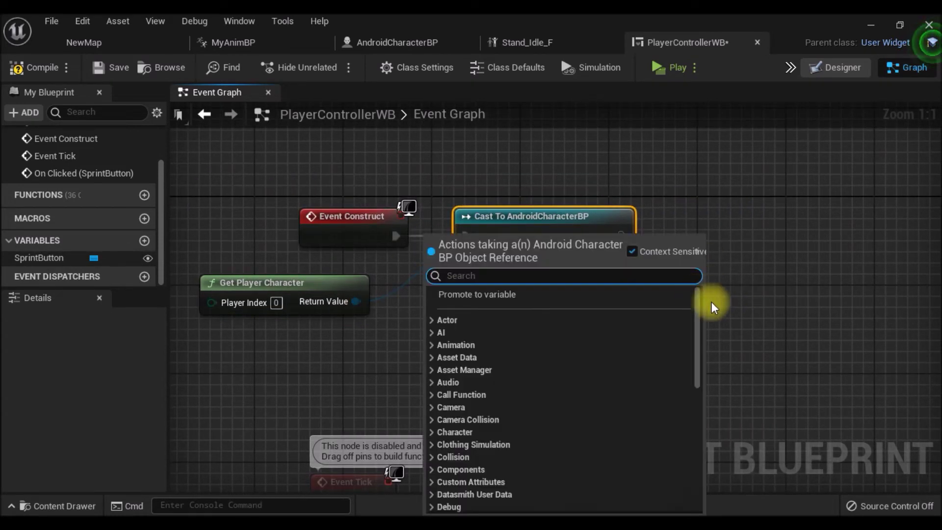
{"action": "left_click", "coordinate": [497, 295]}
{"action": "left_click_drag", "start_coordinate": [836, 238], "coordinate": [769, 229]}
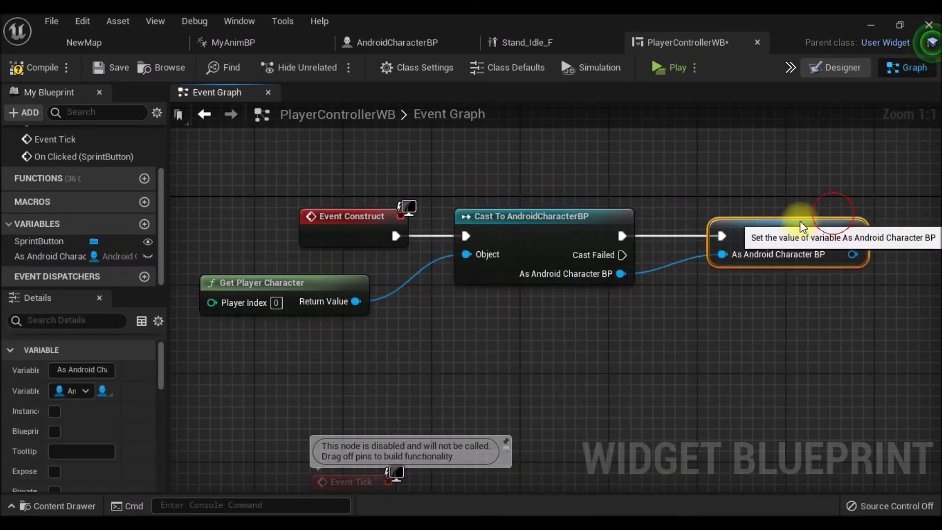
{"action": "right_click_drag", "start_coordinate": [745, 312], "coordinate": [793, 327]}
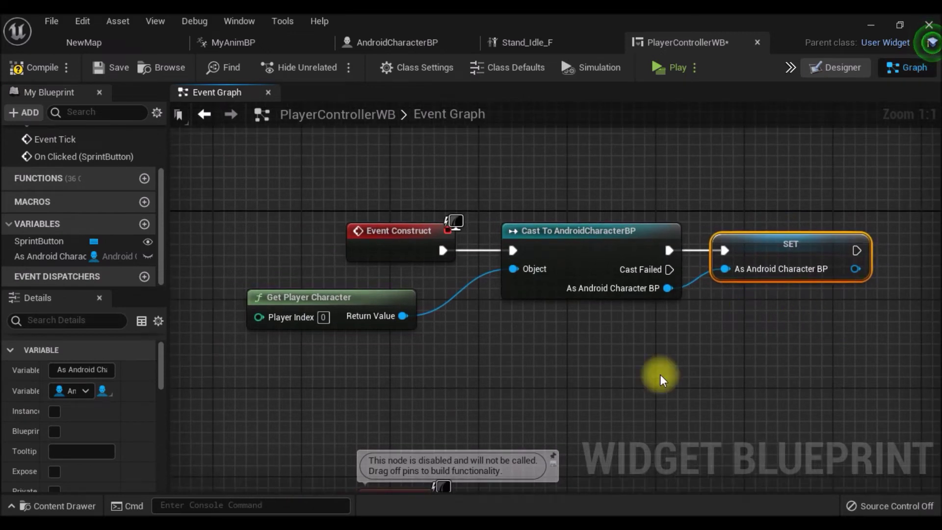
{"action": "left_click_drag", "start_coordinate": [900, 402], "coordinate": [329, 228]}
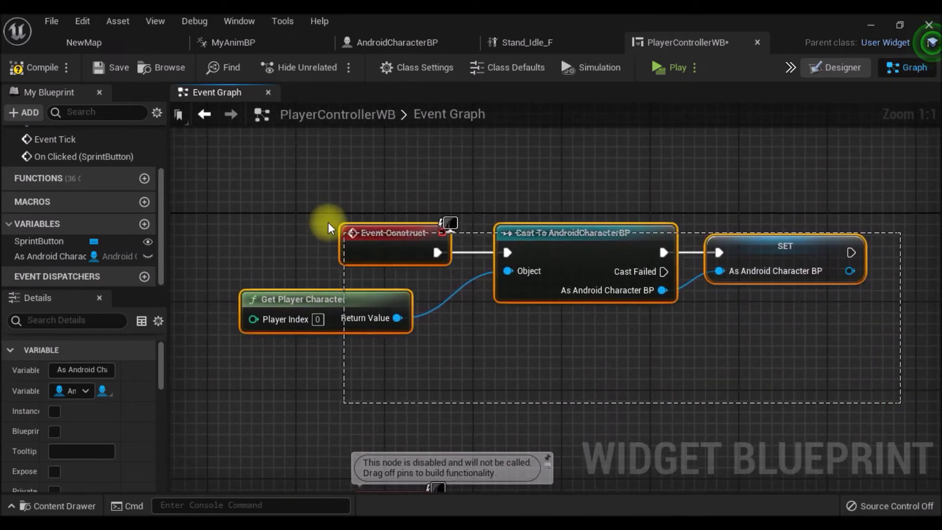
- Collapse the selected construct nodes into one node named Event Construct
{"action": "right_click", "coordinate": [383, 235]}
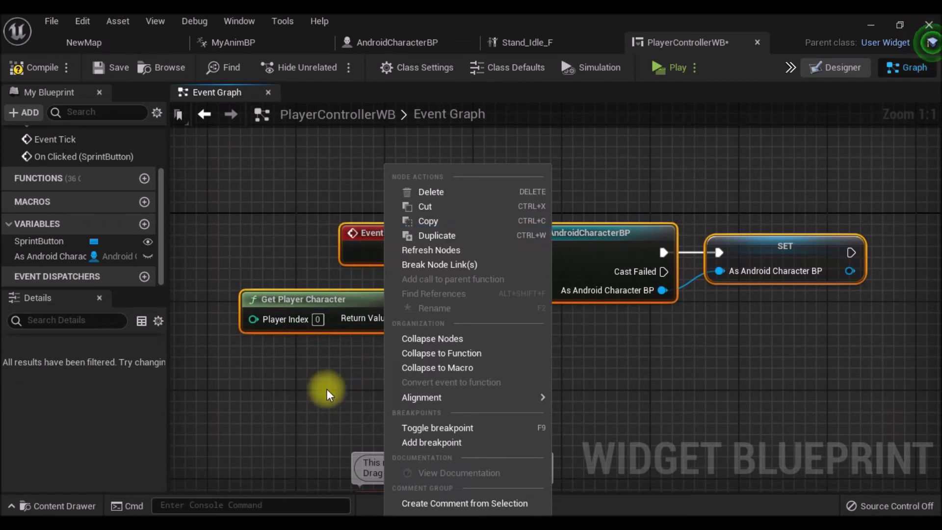
{"action": "left_click", "coordinate": [450, 338]}
{"action": "type", "text": "Event Construct"}
{"action": "key", "text": "Return"}
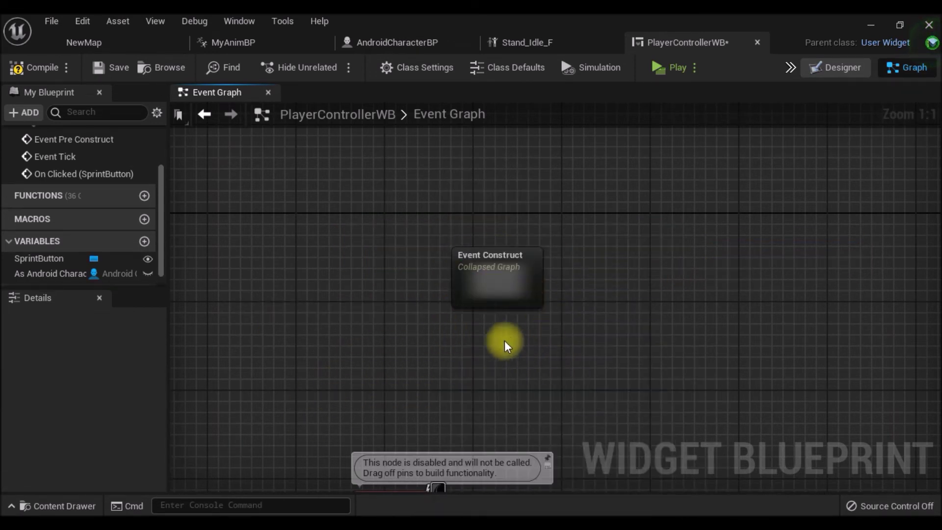
- Wrap the collapsed node in a comment titled Event Construct
{"action": "left_click", "coordinate": [537, 316]}
{"action": "key", "text": "c"}
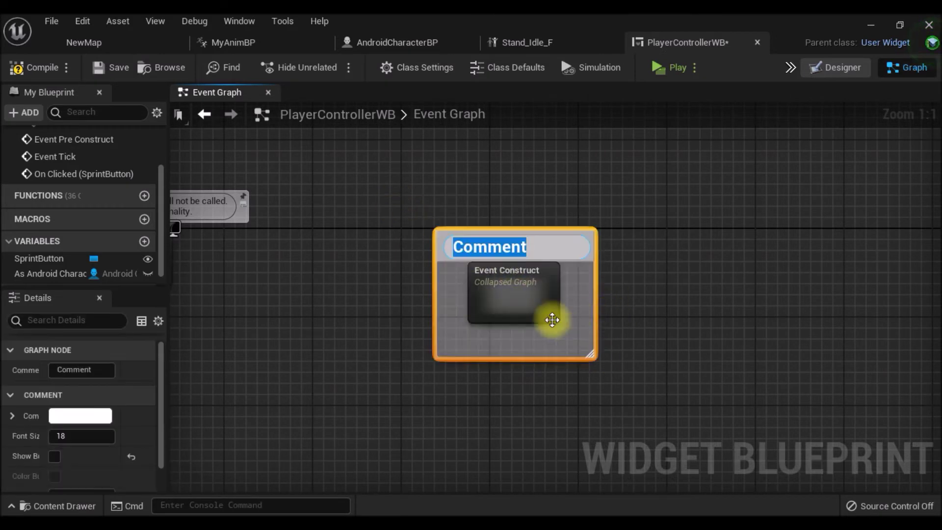
{"action": "key", "text": "F2"}
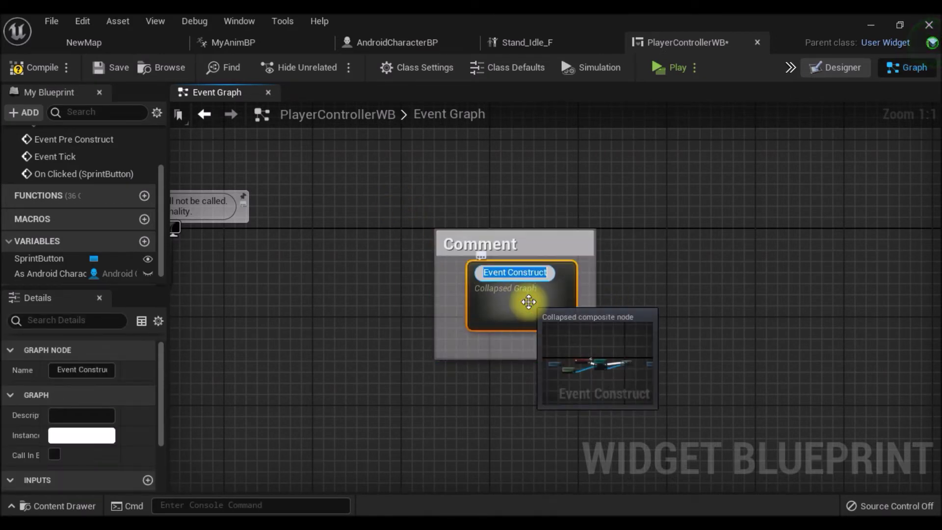
{"action": "double_click", "coordinate": [510, 241]}
{"action": "type", "text": "Event Construct"}
{"action": "left_click", "coordinate": [656, 280]}
- Change the Event Construct comment colour to magenta
{"action": "right_click_drag", "start_coordinate": [656, 280], "coordinate": [491, 279]}
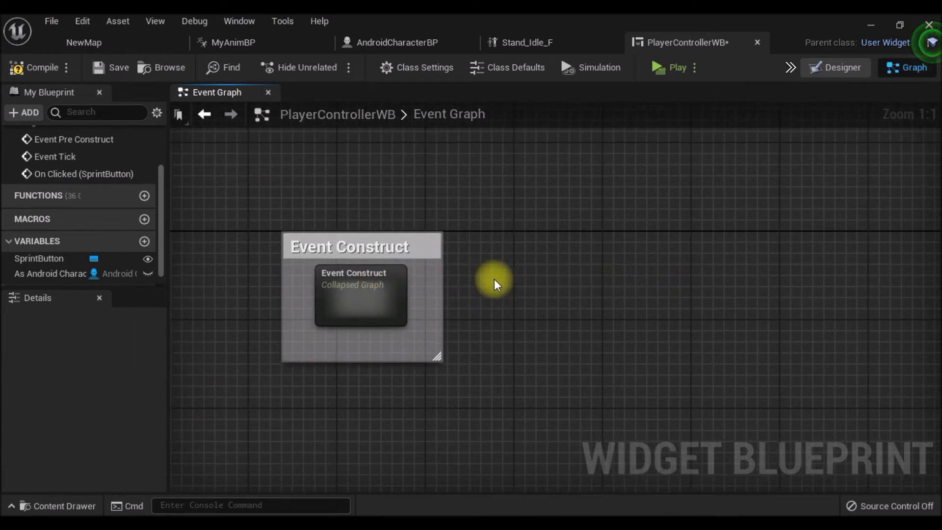
{"action": "left_click", "coordinate": [415, 253]}
{"action": "left_click", "coordinate": [73, 426]}
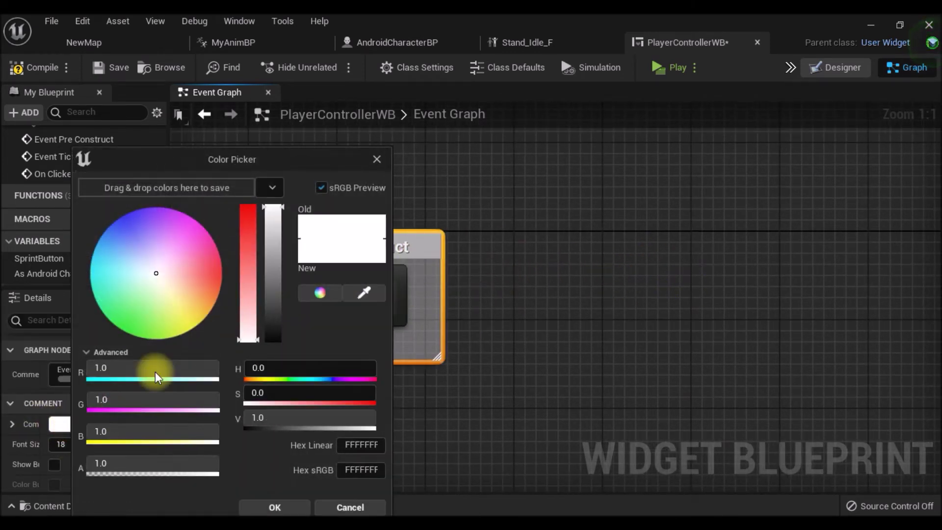
{"action": "mouse_move", "coordinate": [162, 275]}
{"action": "left_mouse_down"}
{"action": "mouse_move", "coordinate": [173, 210]}
{"action": "mouse_move", "coordinate": [195, 210]}
{"action": "left_mouse_up"}
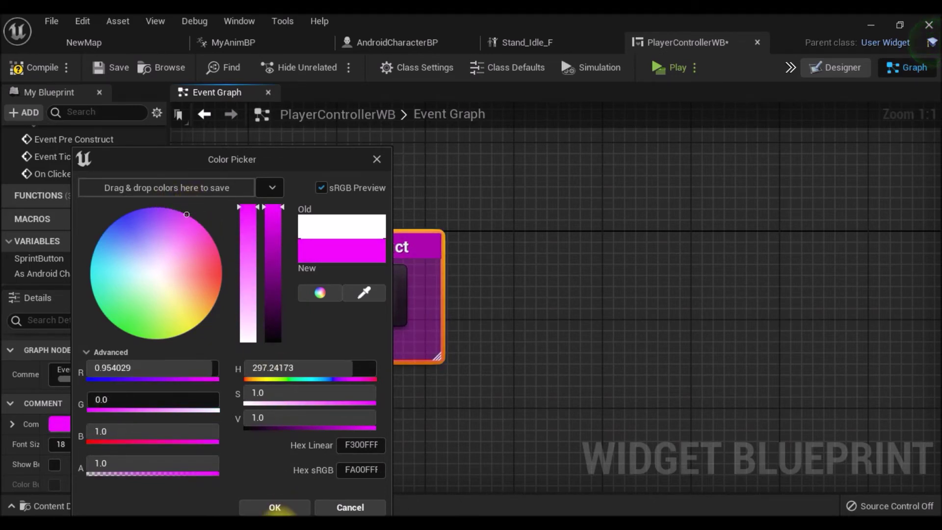
{"action": "left_click", "coordinate": [275, 509]}
{"action": "scroll", "coordinate": [512, 320], "scroll_direction": "down", "scroll_amount": 3}
{"action": "left_click", "coordinate": [518, 358]}
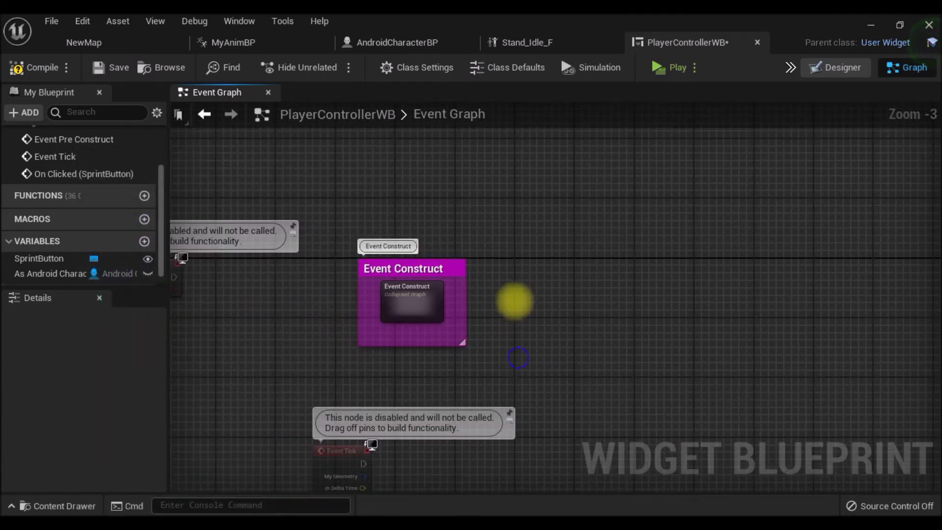
- Place an As Android Character BP getter next to the On Clicked (SprintButton) event
{"action": "right_click_drag", "start_coordinate": [515, 301], "coordinate": [515, 174]}
{"action": "left_click_drag", "start_coordinate": [258, 441], "coordinate": [632, 204]}
{"action": "mouse_move", "coordinate": [655, 212]}
{"action": "right_mouse_down"}
{"action": "mouse_move", "coordinate": [533, 296]}
{"action": "mouse_move", "coordinate": [469, 309]}
{"action": "right_mouse_up"}
{"action": "scroll", "coordinate": [505, 280], "scroll_direction": "up", "scroll_amount": 2}
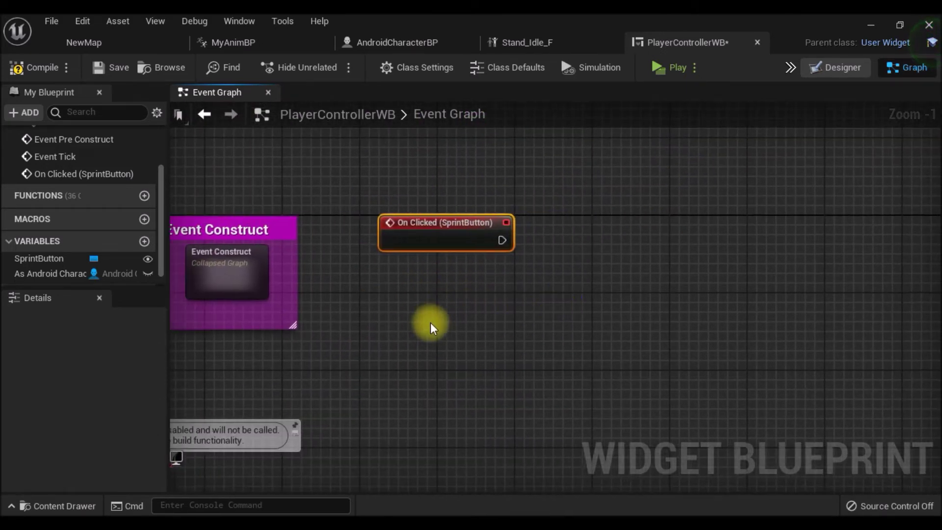
{"action": "scroll", "coordinate": [98, 265], "scroll_direction": "down", "scroll_amount": 1}
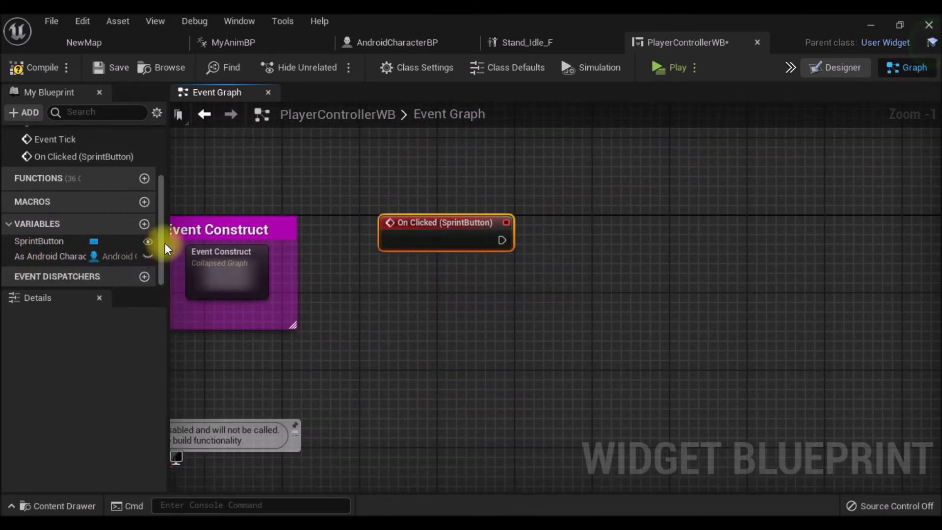
{"action": "left_click_drag", "start_coordinate": [169, 246], "coordinate": [238, 246]}
{"action": "left_click_drag", "start_coordinate": [64, 257], "coordinate": [507, 294]}
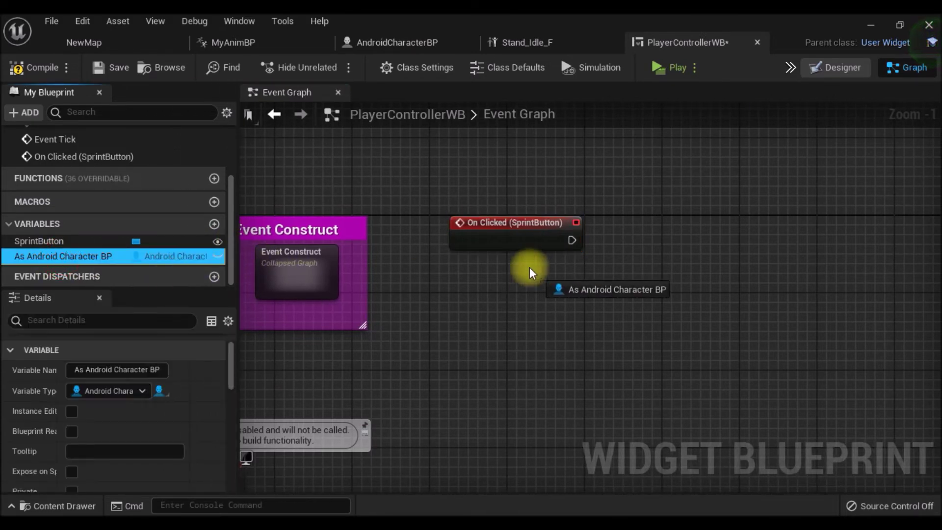
{"action": "left_click", "coordinate": [507, 295]}
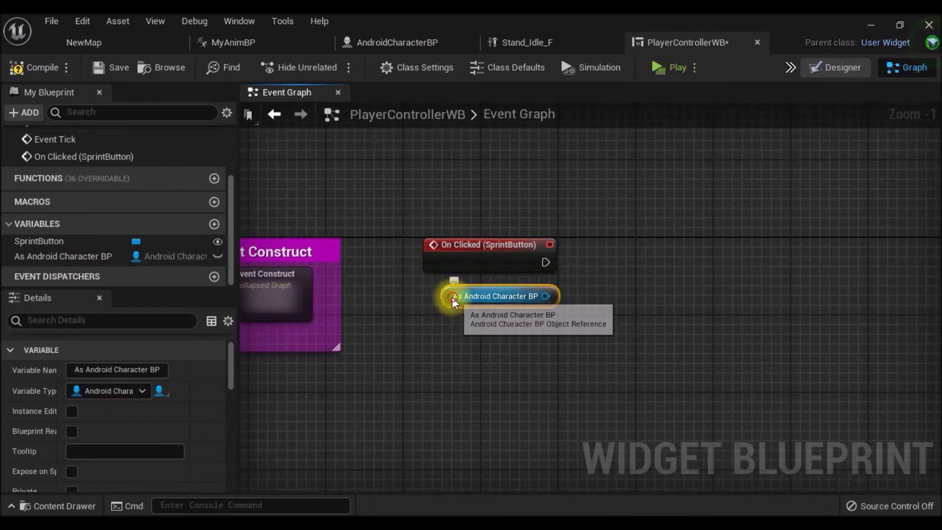
{"action": "right_click_drag", "start_coordinate": [465, 348], "coordinate": [525, 355]}
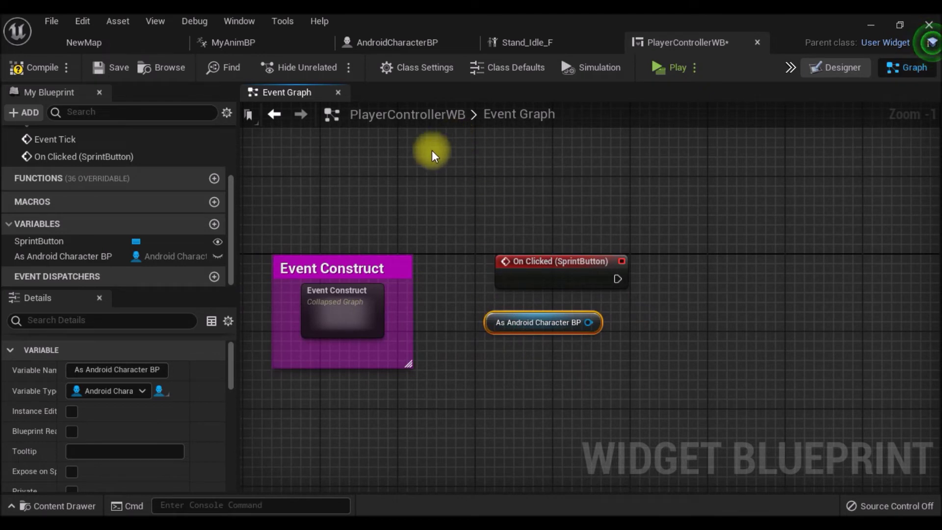
{"action": "left_click", "coordinate": [402, 42]}
- Open the Character Controller collapsed graph from the character's main Event Graph
{"action": "scroll", "coordinate": [362, 321], "scroll_direction": "down", "scroll_amount": 2}
{"action": "scroll", "coordinate": [362, 321], "scroll_direction": "down", "scroll_amount": 2}
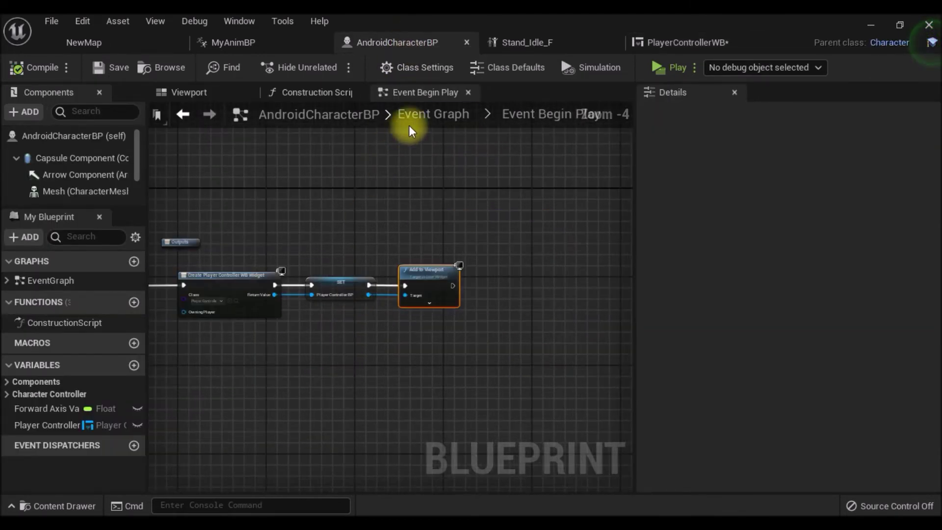
{"action": "left_click", "coordinate": [408, 116]}
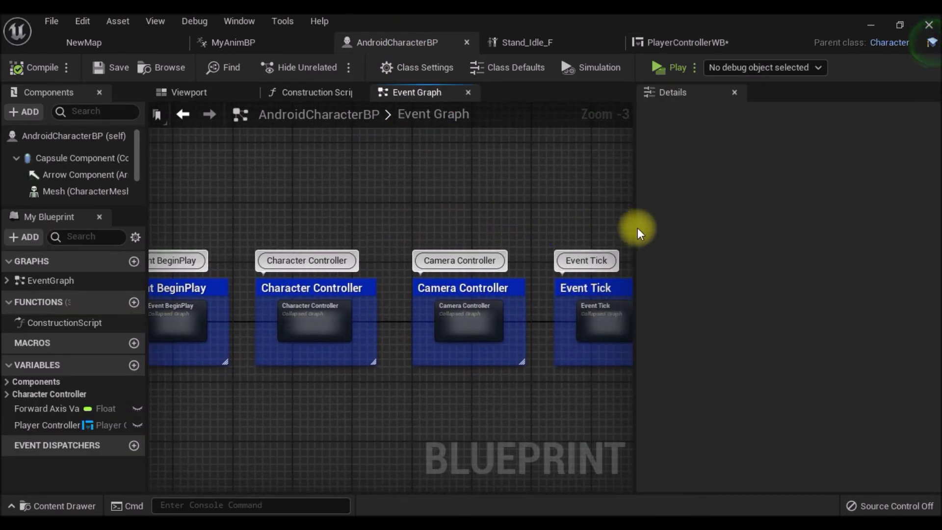
{"action": "left_click_drag", "start_coordinate": [635, 229], "coordinate": [707, 228]}
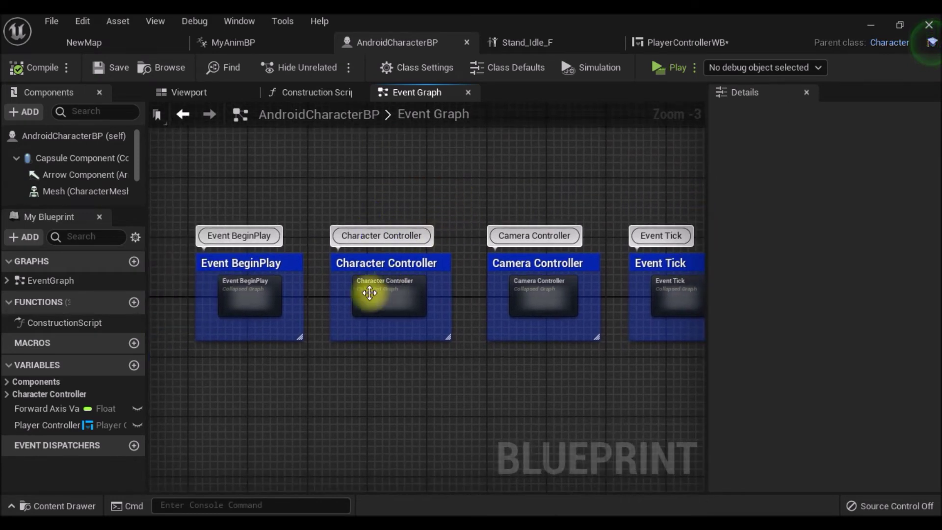
{"action": "scroll", "coordinate": [408, 295], "scroll_direction": "up", "scroll_amount": 3}
{"action": "left_click", "coordinate": [389, 292]}
{"action": "double_click", "coordinate": [389, 294]}
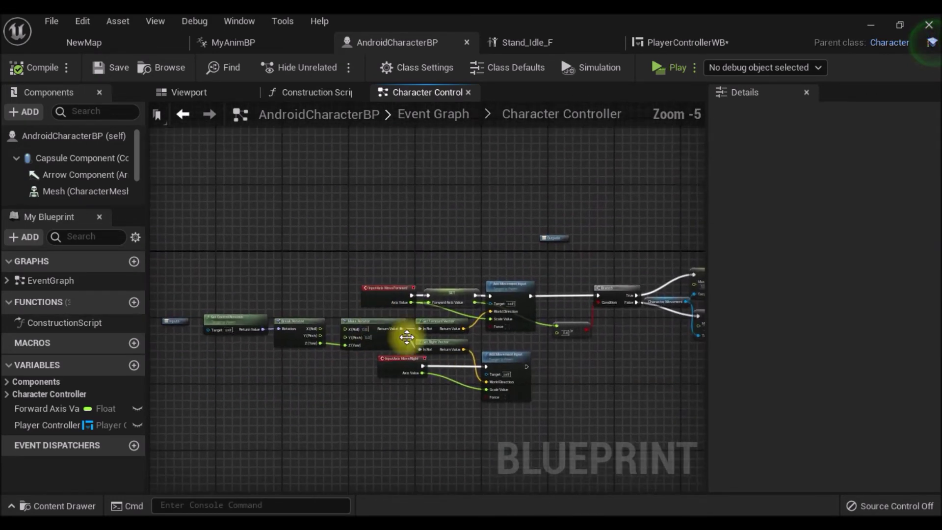
{"action": "scroll", "coordinate": [618, 390], "scroll_direction": "up", "scroll_amount": 3}
{"action": "right_click_drag", "start_coordinate": [523, 305], "coordinate": [411, 297]}
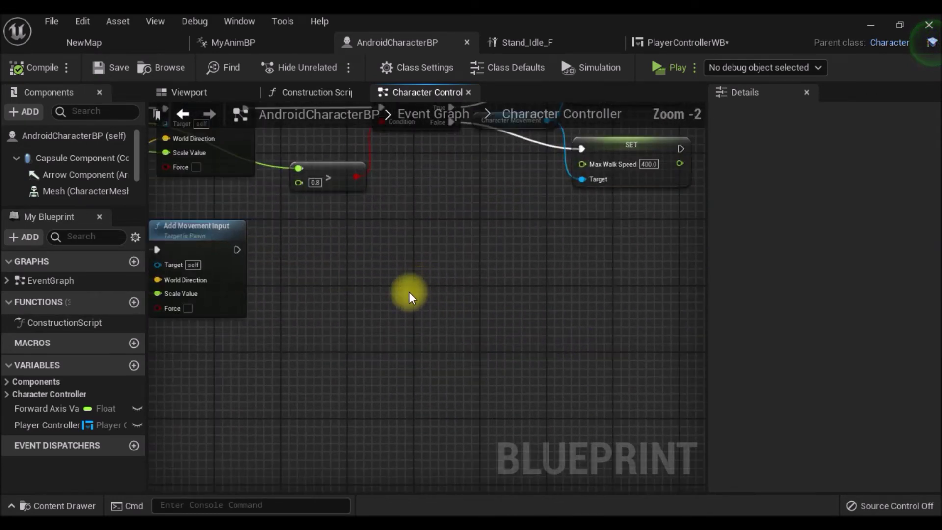
- Add a custom event named Sprint
{"action": "right_click", "coordinate": [411, 297]}
{"action": "type", "text": "t."}
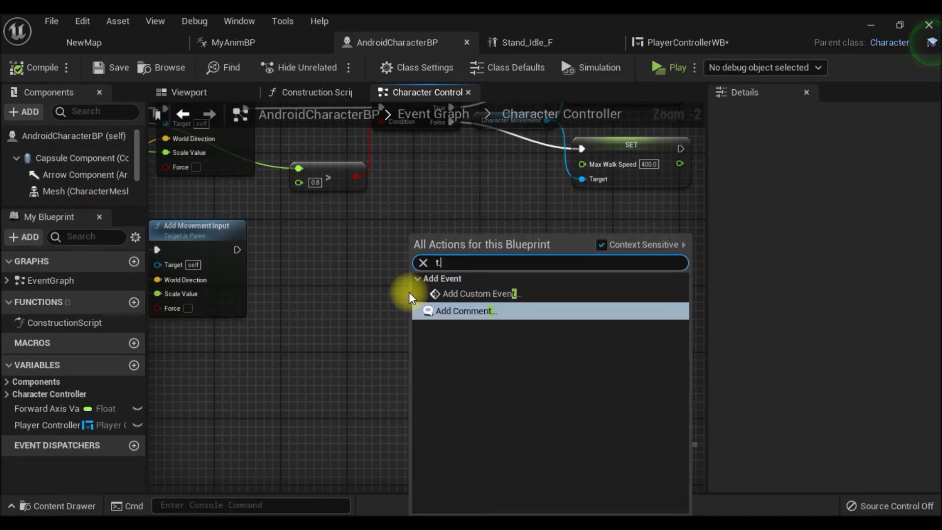
{"action": "left_click", "coordinate": [490, 293]}
{"action": "scroll", "coordinate": [473, 306], "scroll_direction": "up", "scroll_amount": 2}
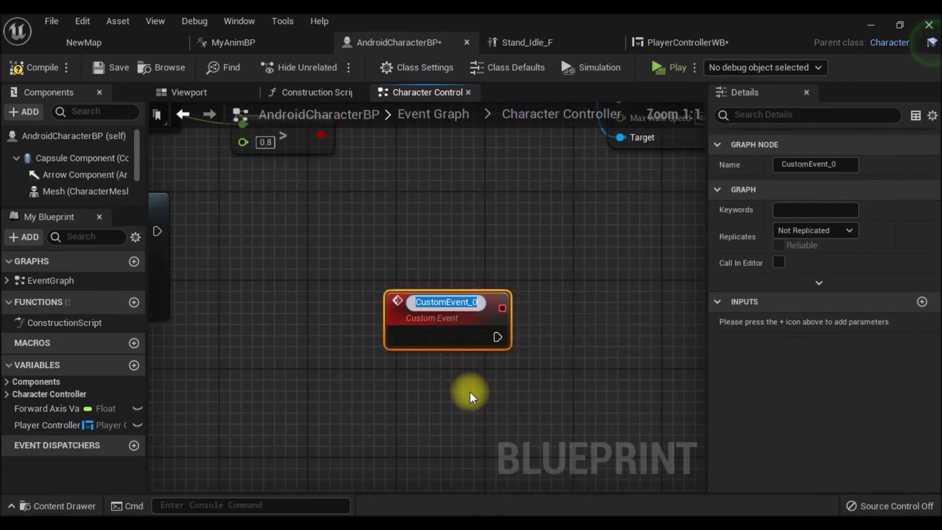
{"action": "type", "text": "Sprint"}
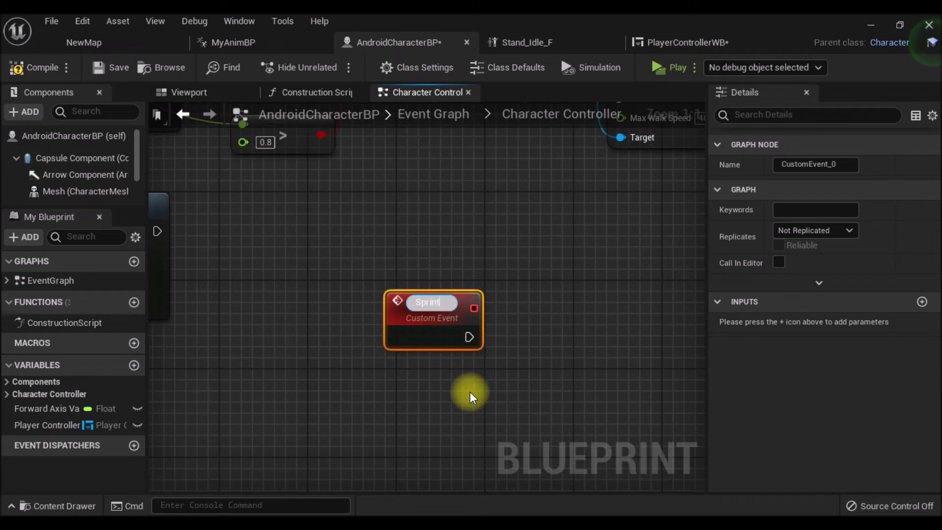
{"action": "left_click", "coordinate": [470, 393]}
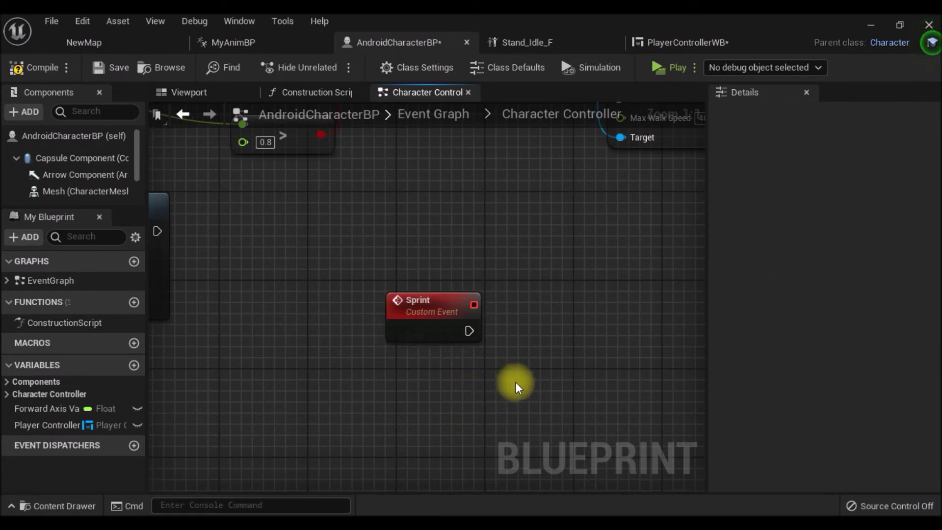
- Place a Branch node and connect the Sprint event to it
{"action": "right_click_drag", "start_coordinate": [518, 388], "coordinate": [384, 376]}
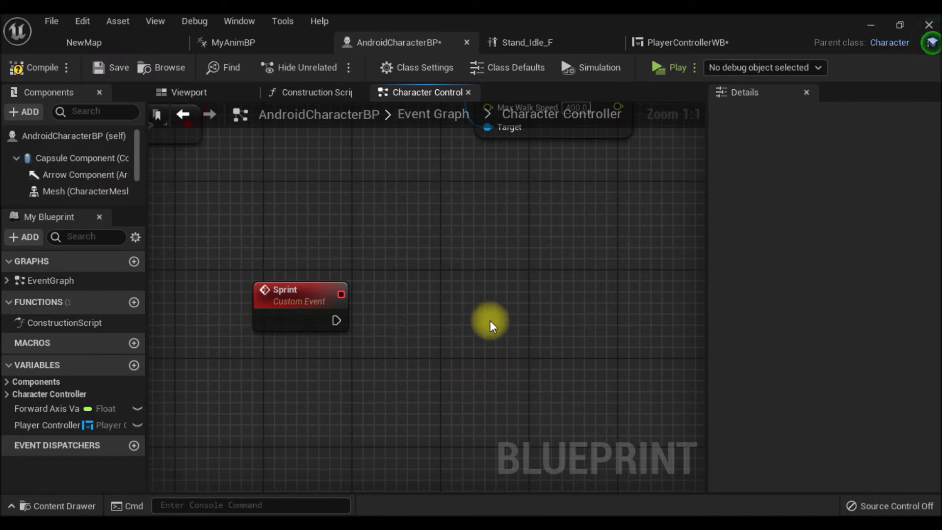
{"action": "left_click", "coordinate": [428, 318]}
{"action": "mouse_move", "coordinate": [334, 321]}
{"action": "left_mouse_down"}
{"action": "mouse_move", "coordinate": [441, 331]}
{"action": "mouse_move", "coordinate": [487, 316]}
{"action": "left_mouse_up"}
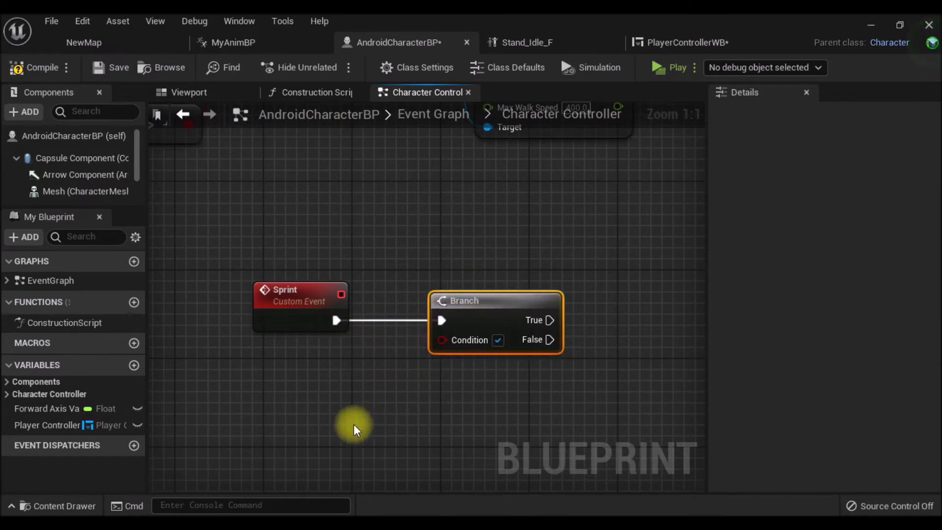
{"action": "right_click_drag", "start_coordinate": [407, 401], "coordinate": [481, 388]}
- Promote the Branch Condition to a new Boolean variable named 'Is Sprinting ?'
{"action": "left_click_drag", "start_coordinate": [516, 327], "coordinate": [439, 356]}
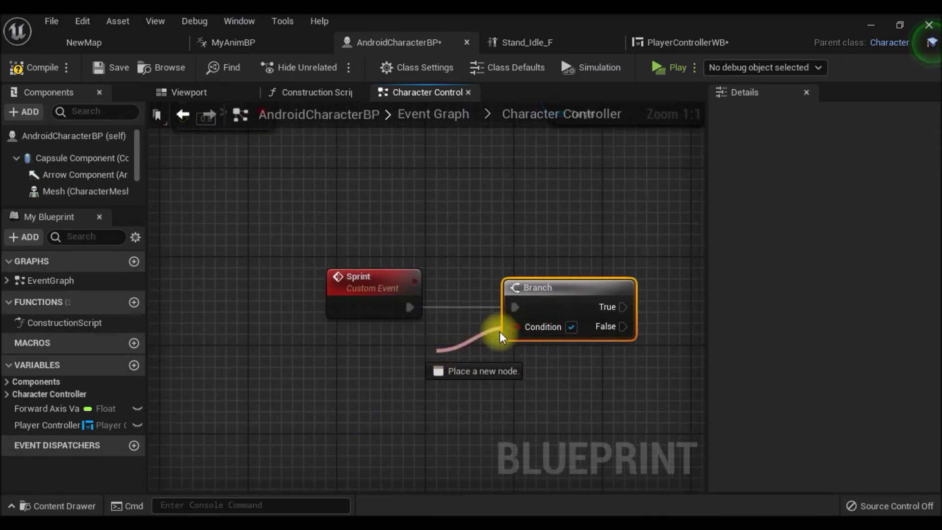
{"action": "left_click", "coordinate": [510, 143]}
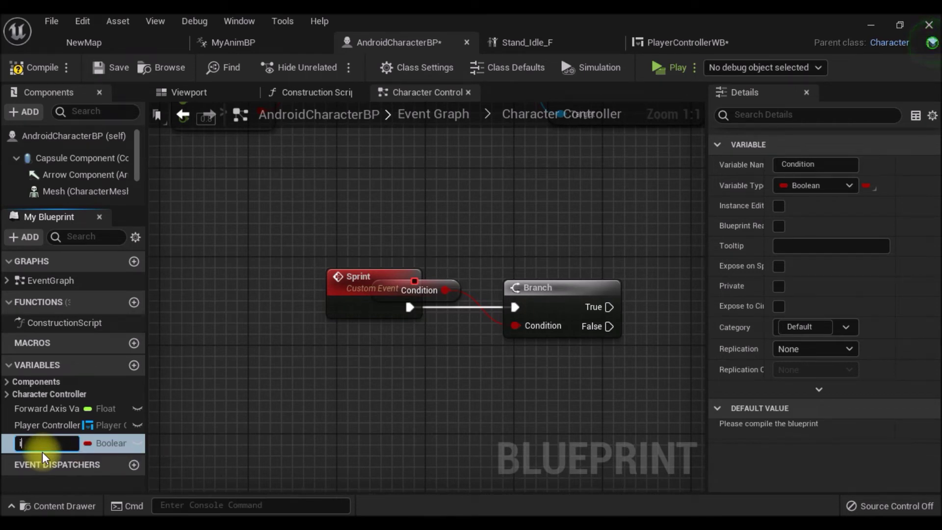
{"action": "key", "text": "BackSpace"}
{"action": "type", "text": "I"}
{"action": "type", "text": "?"}
{"action": "key", "text": "Return"}
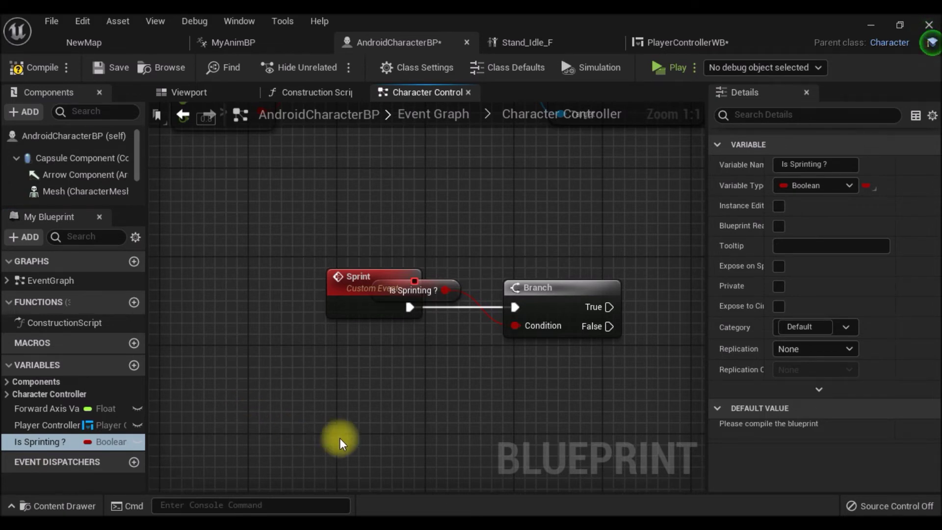
{"action": "right_click_drag", "start_coordinate": [405, 405], "coordinate": [369, 374]}
{"action": "left_click_drag", "start_coordinate": [413, 253], "coordinate": [405, 303]}
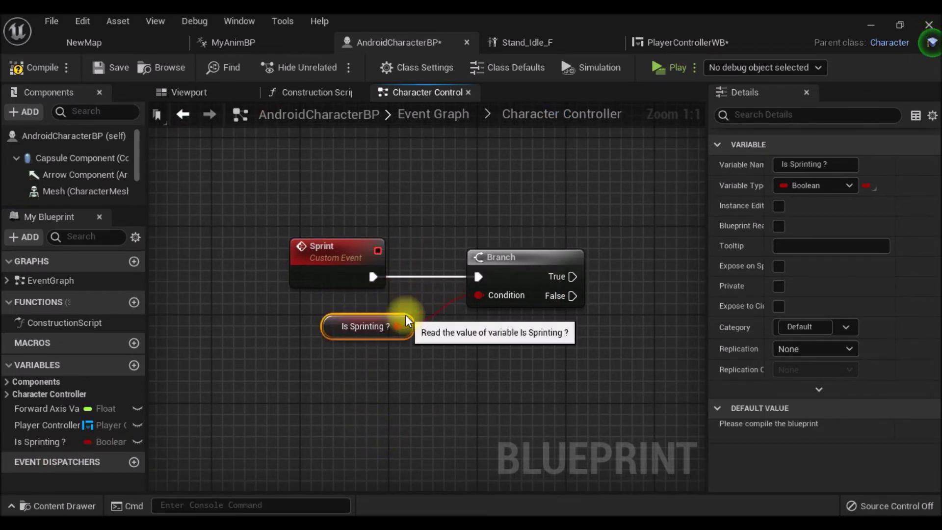
{"action": "mouse_move", "coordinate": [484, 347]}
{"action": "right_mouse_down"}
{"action": "mouse_move", "coordinate": [475, 367]}
{"action": "mouse_move", "coordinate": [441, 356]}
{"action": "right_mouse_up"}
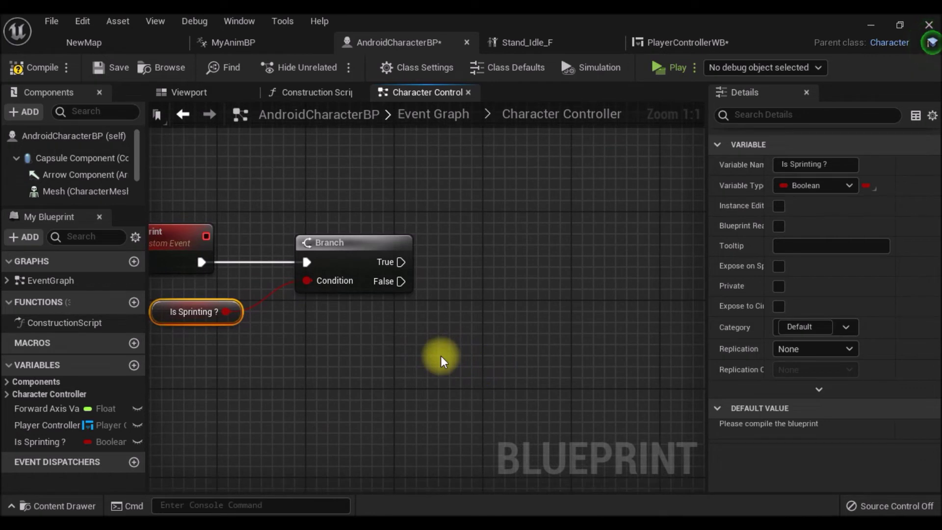
- Add Is Sprinting ? SET nodes on the Branch True and False outputs
{"action": "left_click_drag", "start_coordinate": [5, 443], "coordinate": [401, 262]}
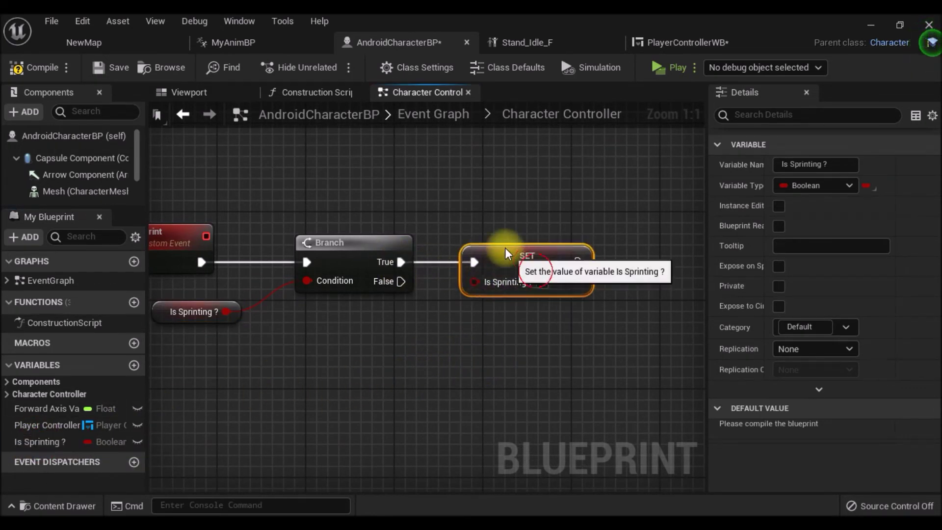
{"action": "left_click_drag", "start_coordinate": [497, 291], "coordinate": [454, 261]}
{"action": "mouse_move", "coordinate": [39, 442]}
{"action": "left_mouse_down"}
{"action": "mouse_move", "coordinate": [399, 306]}
{"action": "mouse_move", "coordinate": [401, 281]}
{"action": "left_mouse_up"}
{"action": "left_click_drag", "start_coordinate": [510, 287], "coordinate": [486, 310]}
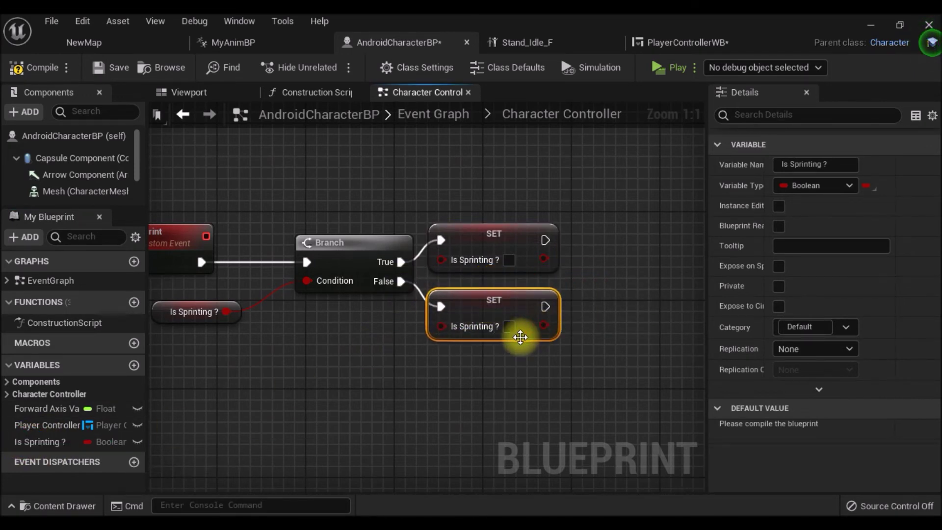
{"action": "mouse_move", "coordinate": [501, 307]}
{"action": "left_mouse_down"}
{"action": "mouse_move", "coordinate": [510, 309]}
{"action": "mouse_move", "coordinate": [496, 308]}
{"action": "left_mouse_up"}
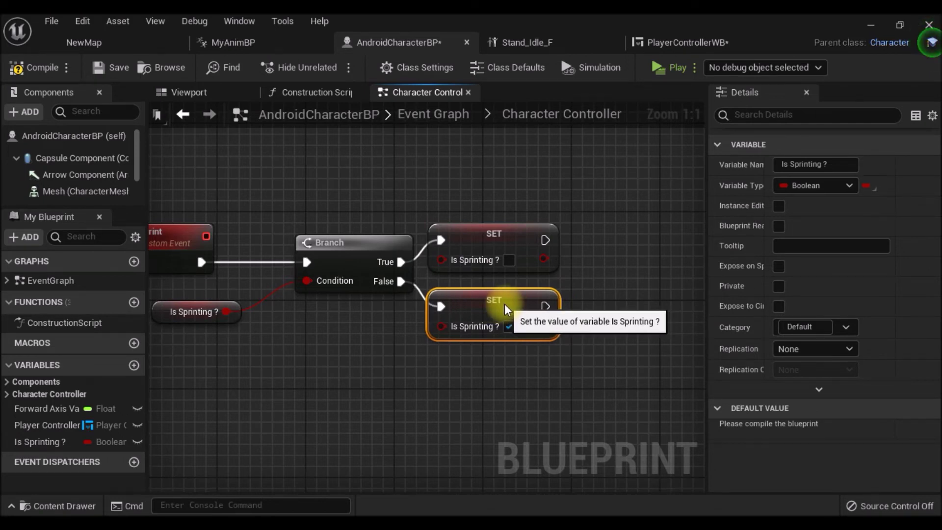
{"action": "right_click_drag", "start_coordinate": [605, 258], "coordinate": [504, 353]}
{"action": "scroll", "coordinate": [455, 275], "scroll_direction": "down", "scroll_amount": 1}
{"action": "mouse_move", "coordinate": [454, 276]}
{"action": "right_mouse_down"}
{"action": "mouse_move", "coordinate": [446, 362]}
{"action": "mouse_move", "coordinate": [544, 385]}
{"action": "right_mouse_up"}
- Rearrange the Max Walk Speed SET and Character Movement nodes to make room
{"action": "left_click_drag", "start_coordinate": [512, 323], "coordinate": [301, 263]}
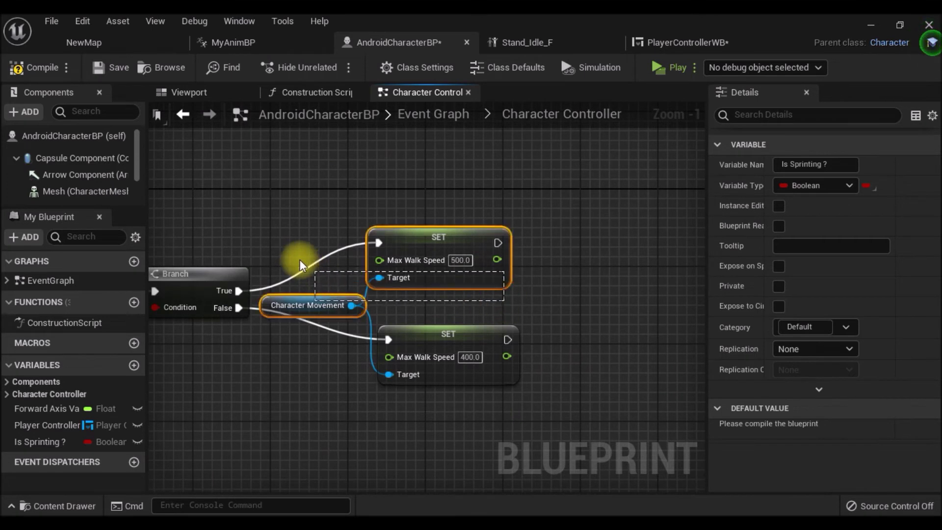
{"action": "left_click_drag", "start_coordinate": [385, 251], "coordinate": [446, 214]}
{"action": "mouse_move", "coordinate": [421, 245]}
{"action": "left_mouse_down"}
{"action": "mouse_move", "coordinate": [442, 265]}
{"action": "mouse_move", "coordinate": [440, 204]}
{"action": "left_mouse_up"}
{"action": "left_click", "coordinate": [307, 305], "text": "ctrl"}
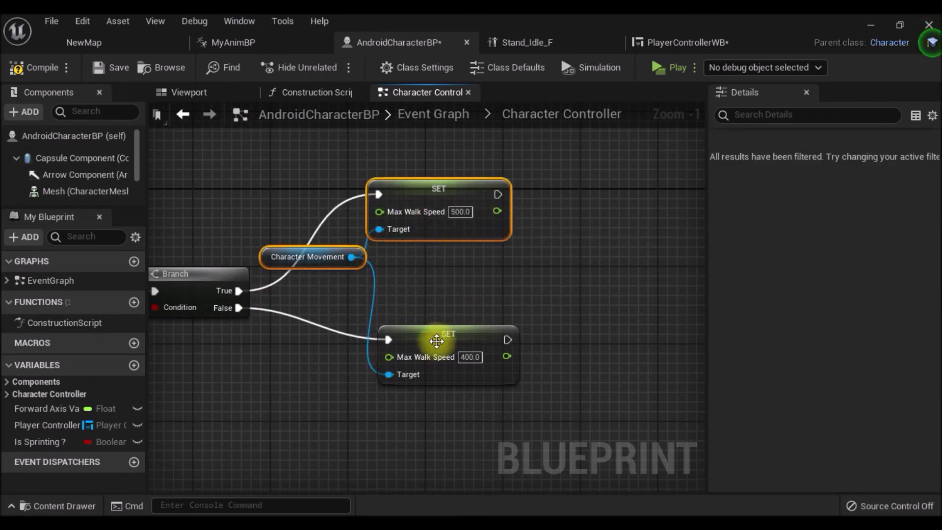
{"action": "left_click_drag", "start_coordinate": [437, 337], "coordinate": [437, 346]}
{"action": "right_click_drag", "start_coordinate": [423, 304], "coordinate": [458, 308]}
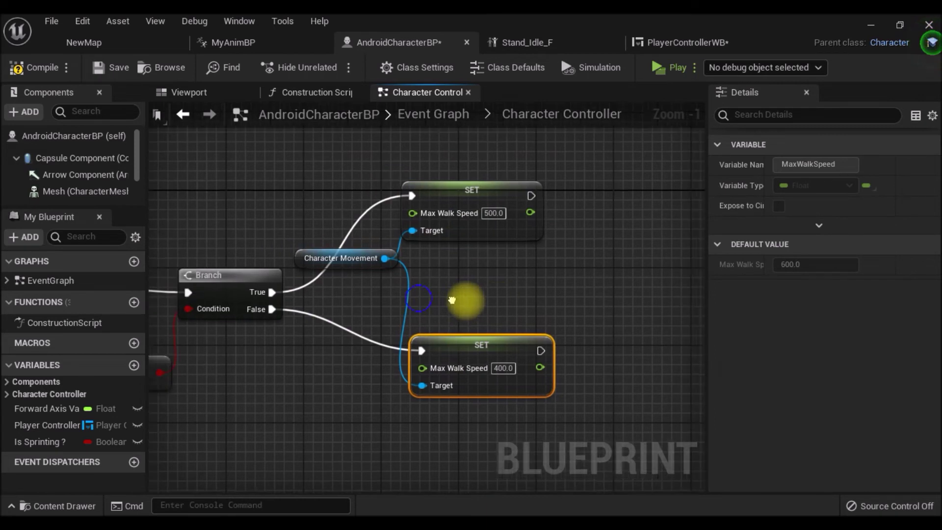
- Add a second Branch after the first one, its True driving the upper Max Walk Speed SET
{"action": "left_click", "coordinate": [308, 201]}
{"action": "left_click_drag", "start_coordinate": [473, 203], "coordinate": [541, 193]}
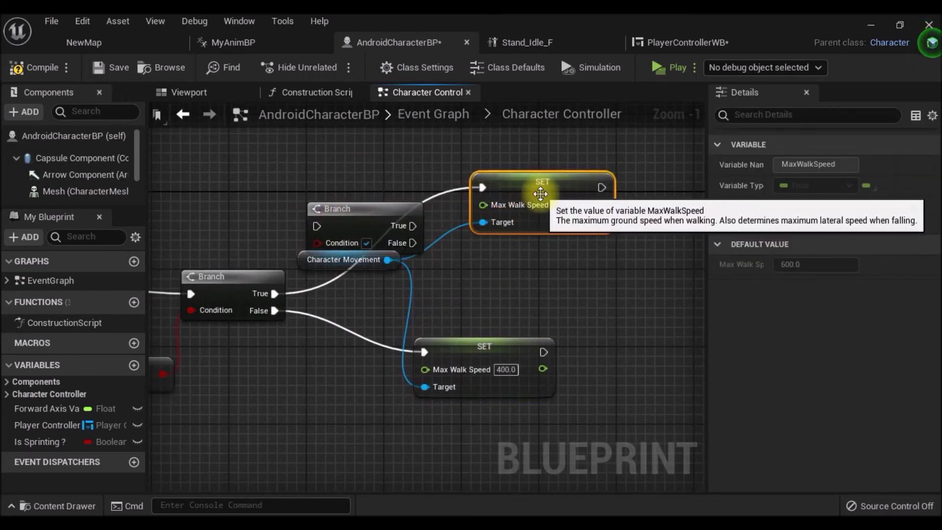
{"action": "mouse_move", "coordinate": [272, 294]}
{"action": "left_mouse_down"}
{"action": "mouse_move", "coordinate": [317, 226]}
{"action": "mouse_move", "coordinate": [379, 216]}
{"action": "left_mouse_up"}
{"action": "left_click_drag", "start_coordinate": [312, 265], "coordinate": [336, 289]}
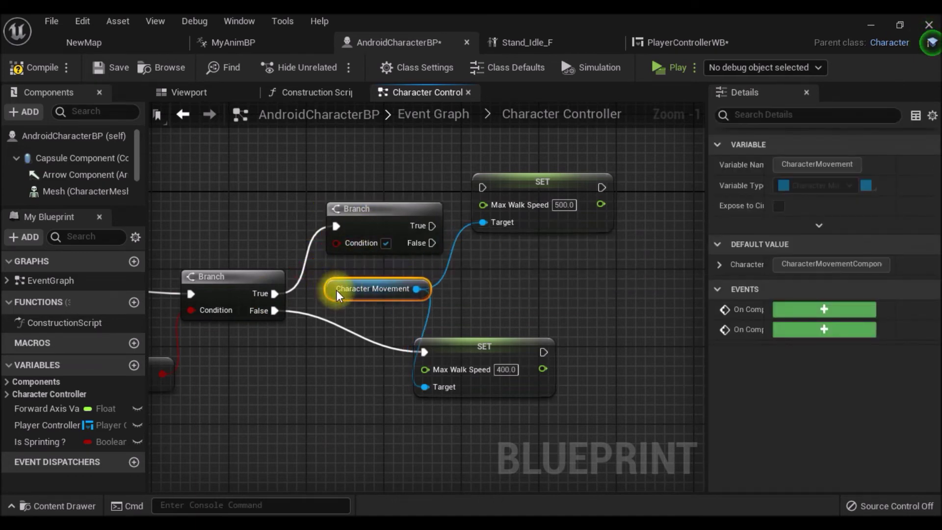
{"action": "right_click_drag", "start_coordinate": [523, 224], "coordinate": [387, 251]}
{"action": "left_click_drag", "start_coordinate": [393, 211], "coordinate": [402, 192]}
{"action": "mouse_move", "coordinate": [296, 253]}
{"action": "left_mouse_down"}
{"action": "mouse_move", "coordinate": [350, 199]}
{"action": "mouse_move", "coordinate": [385, 187]}
{"action": "left_mouse_up"}
- Duplicate the Max Walk Speed SET for the False path, targeting Character Movement
{"action": "right_click", "coordinate": [415, 169]}
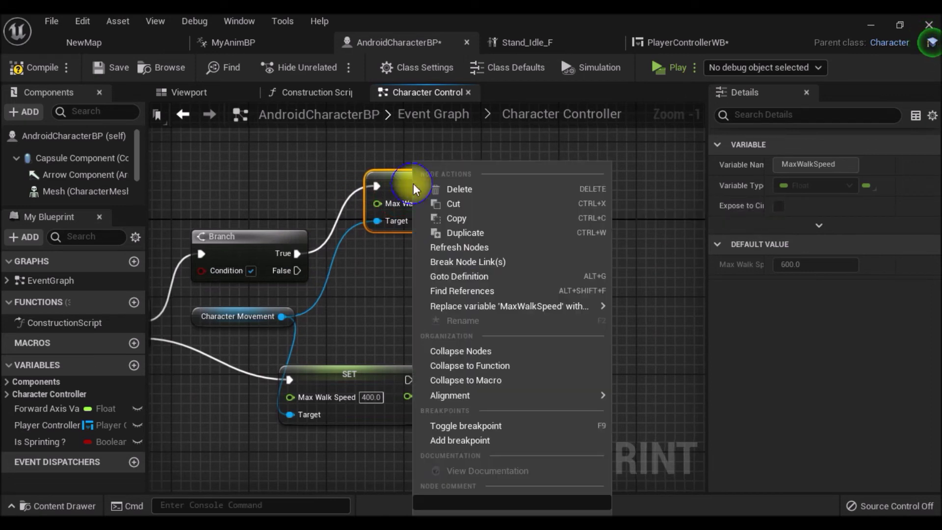
{"action": "left_click", "coordinate": [474, 234]}
{"action": "left_click_drag", "start_coordinate": [475, 264], "coordinate": [419, 265]}
{"action": "left_click_drag", "start_coordinate": [296, 271], "coordinate": [366, 263]}
{"action": "left_click_drag", "start_coordinate": [448, 256], "coordinate": [469, 286]}
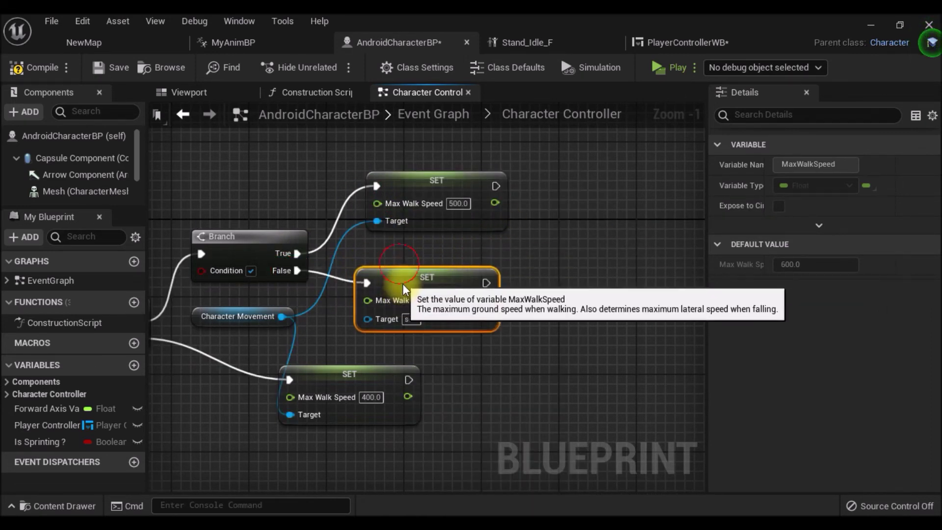
{"action": "right_click_drag", "start_coordinate": [484, 273], "coordinate": [522, 271]}
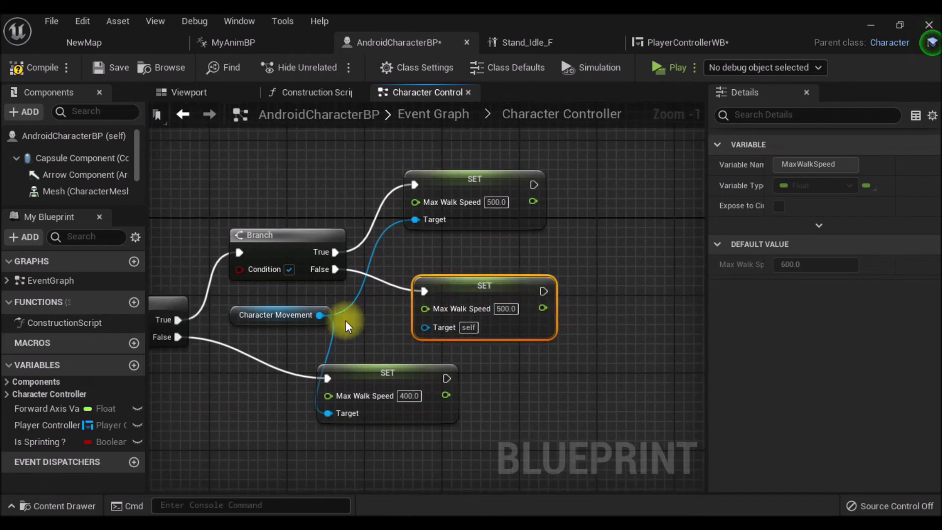
{"action": "left_click_drag", "start_coordinate": [340, 325], "coordinate": [425, 328]}
- Line up the SET nodes and feed Is Sprinting ? into the new Branch's condition
{"action": "left_click_drag", "start_coordinate": [395, 376], "coordinate": [478, 376]}
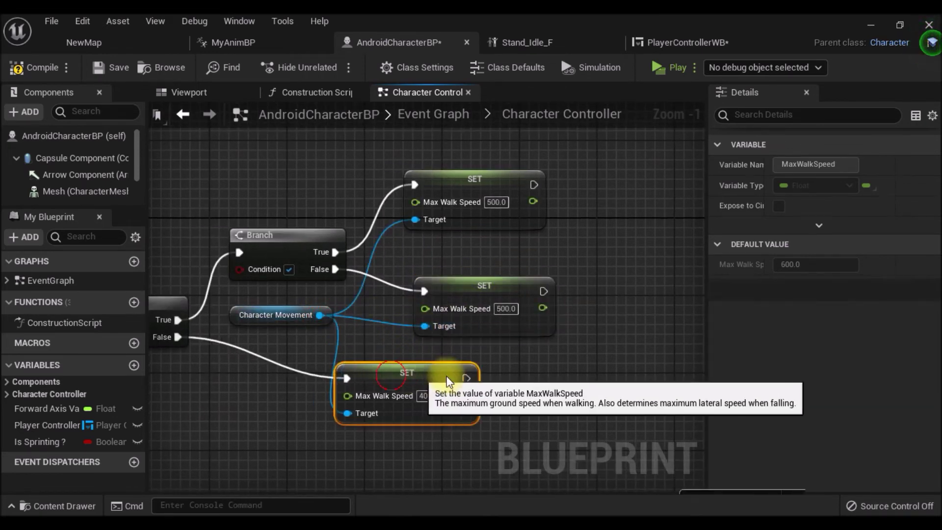
{"action": "left_click_drag", "start_coordinate": [462, 290], "coordinate": [472, 290]}
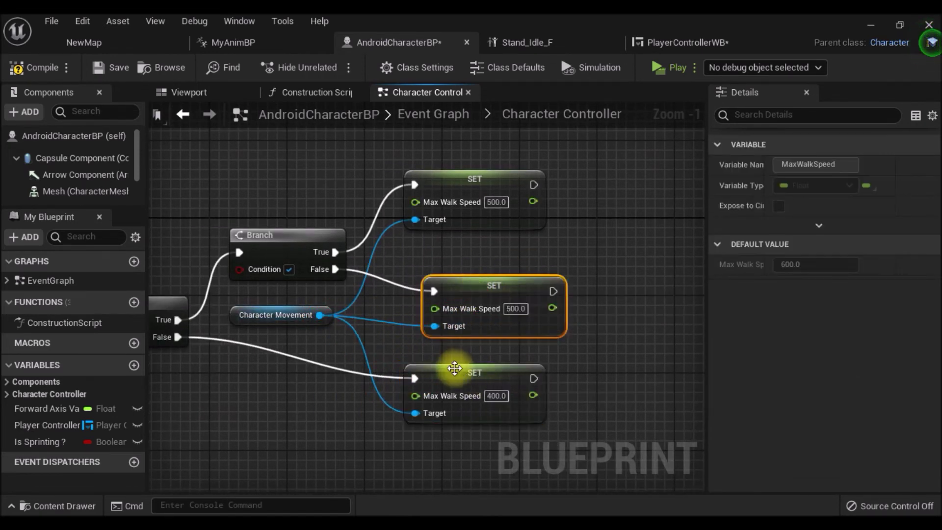
{"action": "left_click_drag", "start_coordinate": [447, 372], "coordinate": [466, 372]}
{"action": "right_click_drag", "start_coordinate": [356, 353], "coordinate": [390, 355]}
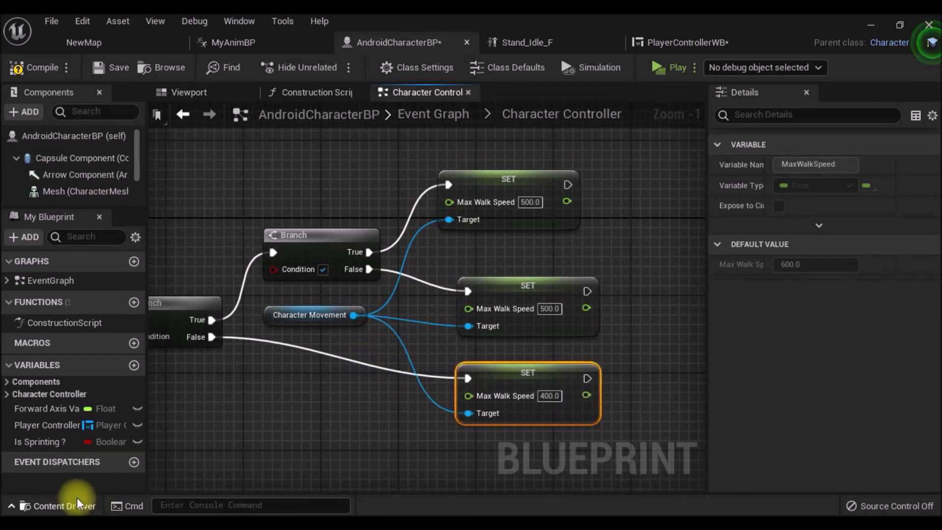
{"action": "mouse_move", "coordinate": [33, 447]}
{"action": "left_mouse_down"}
{"action": "mouse_move", "coordinate": [317, 289]}
{"action": "mouse_move", "coordinate": [303, 275]}
{"action": "left_mouse_up"}
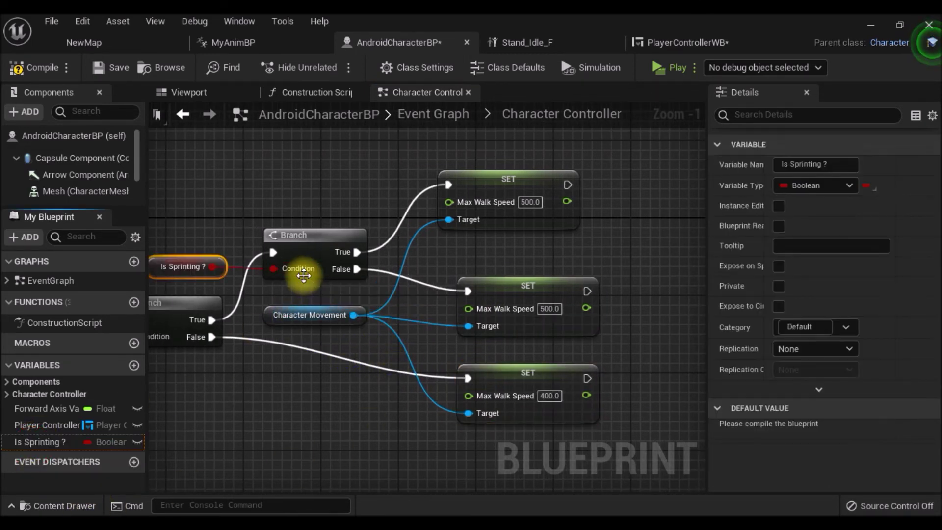
- Set the middle SET's Max Walk Speed to 400 and check Character Movement's default of 600
{"action": "right_click_drag", "start_coordinate": [335, 420], "coordinate": [292, 417]}
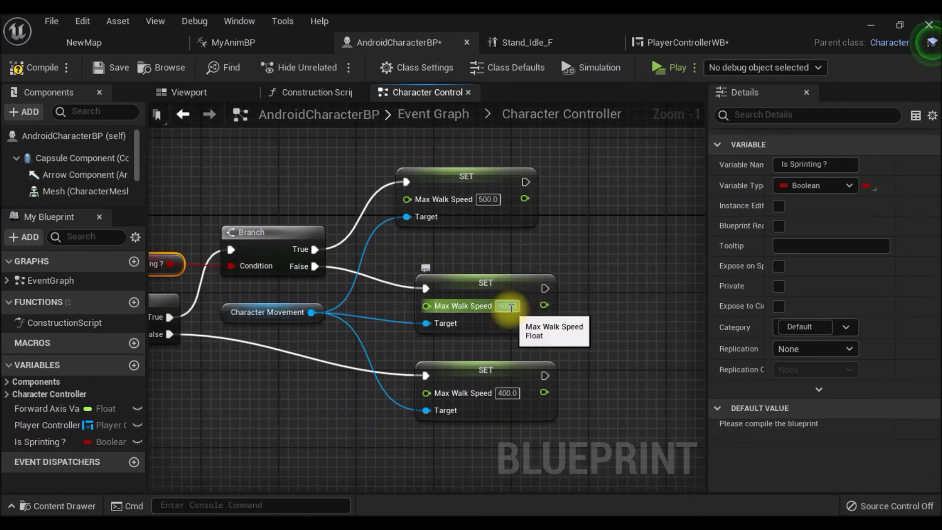
{"action": "type", "text": "400"}
{"action": "left_click", "coordinate": [602, 334]}
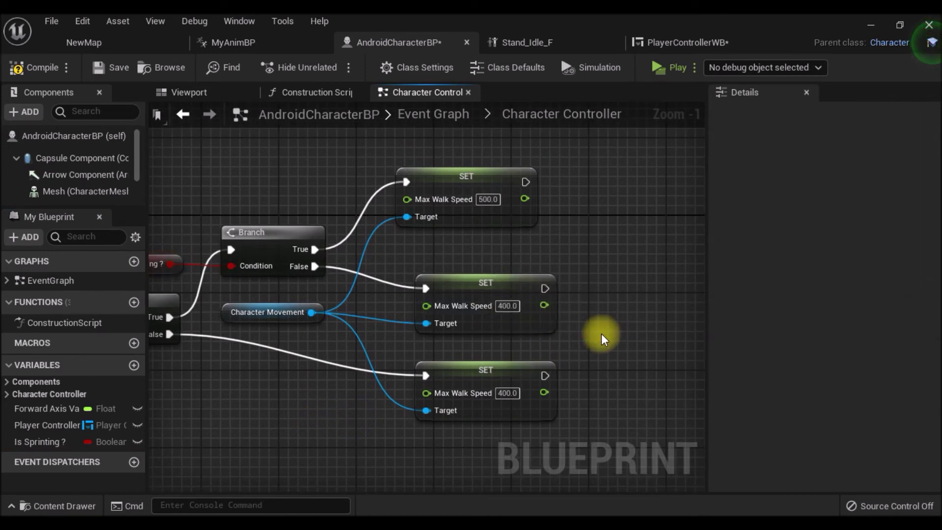
{"action": "scroll", "coordinate": [98, 192], "scroll_direction": "down", "scroll_amount": 2}
{"action": "left_click", "coordinate": [93, 194]}
{"action": "scroll", "coordinate": [815, 294], "scroll_direction": "down", "scroll_amount": 2}
{"action": "scroll", "coordinate": [822, 308], "scroll_direction": "down", "scroll_amount": 2}
{"action": "scroll", "coordinate": [823, 320], "scroll_direction": "down", "scroll_amount": 1}
{"action": "scroll", "coordinate": [824, 324], "scroll_direction": "down", "scroll_amount": 1}
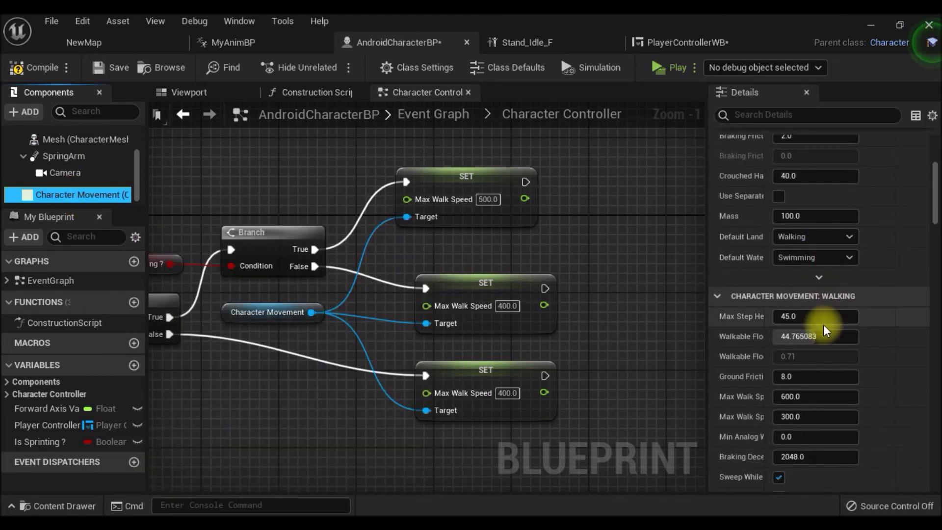
{"action": "scroll", "coordinate": [826, 327], "scroll_direction": "down", "scroll_amount": 1}
{"action": "left_click", "coordinate": [809, 353]}
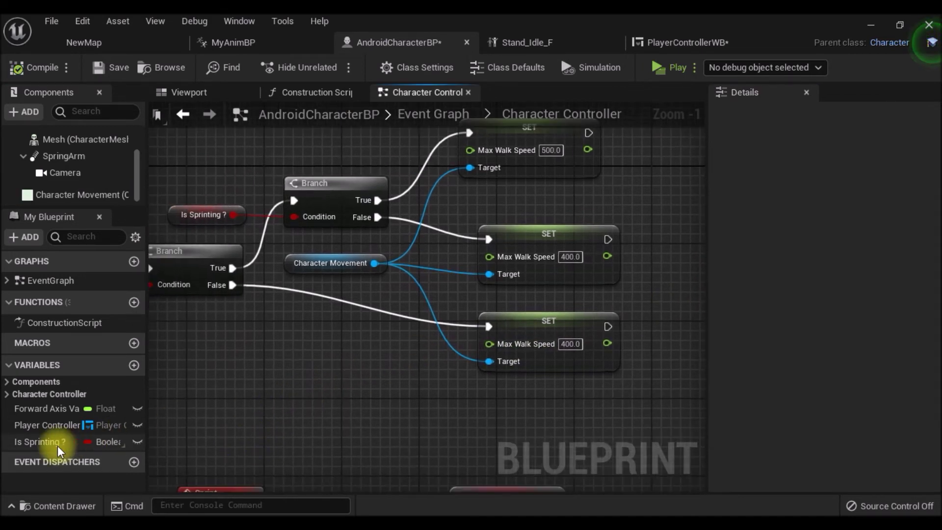
- Default Is Sprinting ? to false, compile and save AndroidCharacterBP, then switch to PlayerControllerWB
{"action": "left_click", "coordinate": [47, 443]}
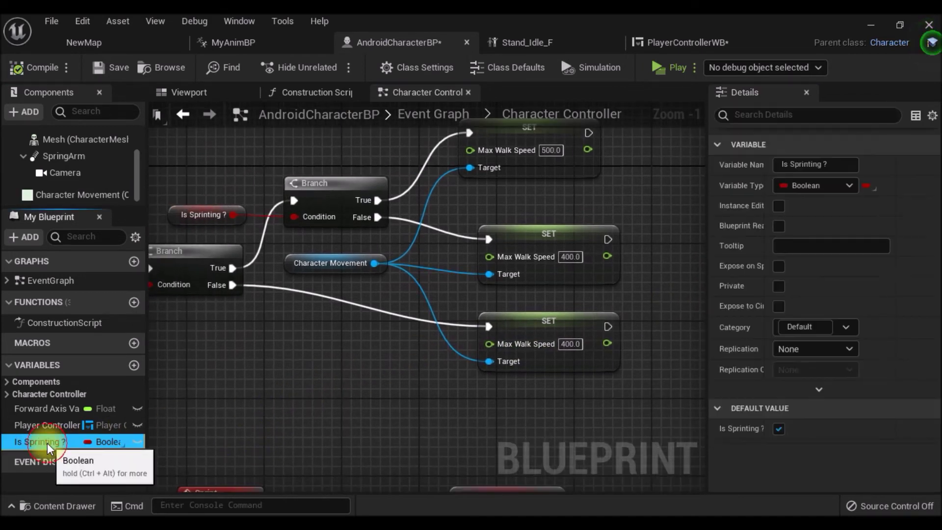
{"action": "left_click", "coordinate": [779, 429]}
{"action": "right_click_drag", "start_coordinate": [538, 446], "coordinate": [502, 456]}
{"action": "left_click", "coordinate": [42, 69]}
{"action": "left_click", "coordinate": [119, 69]}
{"action": "right_click_drag", "start_coordinate": [667, 284], "coordinate": [626, 294]}
{"action": "left_click", "coordinate": [687, 43]}
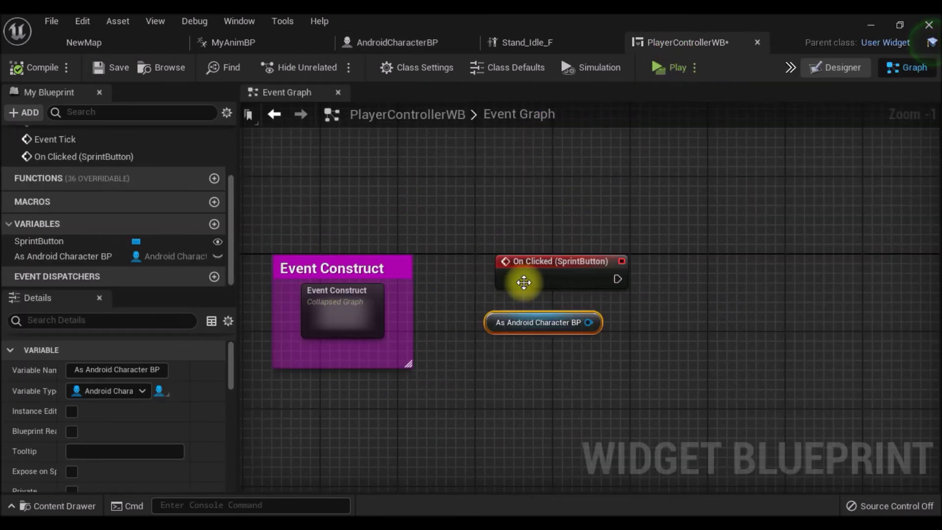
- Call Sprint on the As Android Character BP reference from SprintButton's On Clicked event
{"action": "right_click_drag", "start_coordinate": [521, 282], "coordinate": [476, 322]}
{"action": "left_click_drag", "start_coordinate": [446, 326], "coordinate": [558, 309]}
{"action": "type", "text": "sprin"}
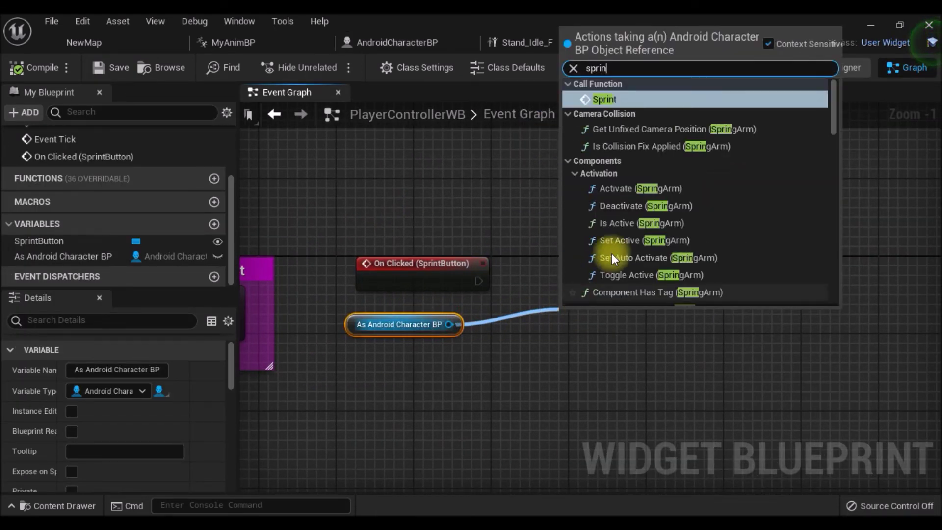
{"action": "left_click", "coordinate": [614, 99]}
{"action": "left_click_drag", "start_coordinate": [602, 341], "coordinate": [583, 283]}
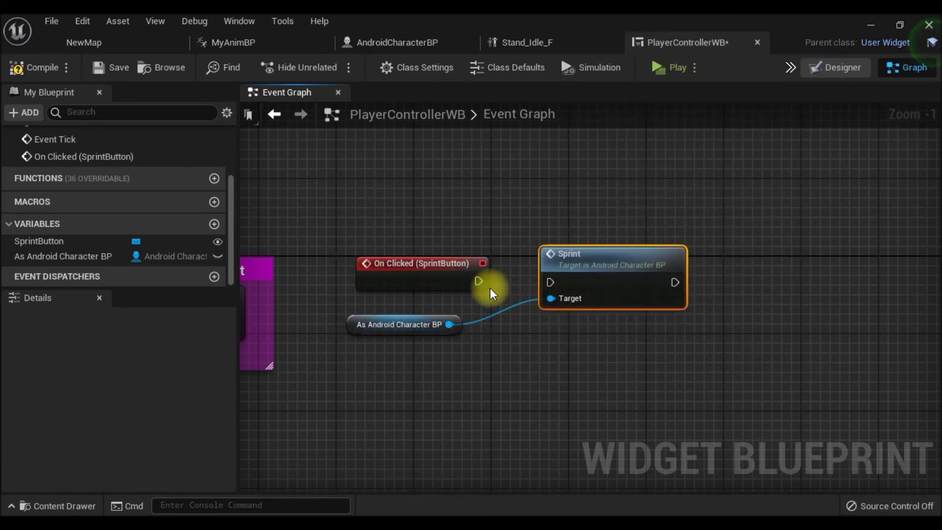
{"action": "left_click_drag", "start_coordinate": [478, 281], "coordinate": [553, 282]}
{"action": "right_click_drag", "start_coordinate": [562, 358], "coordinate": [584, 359]}
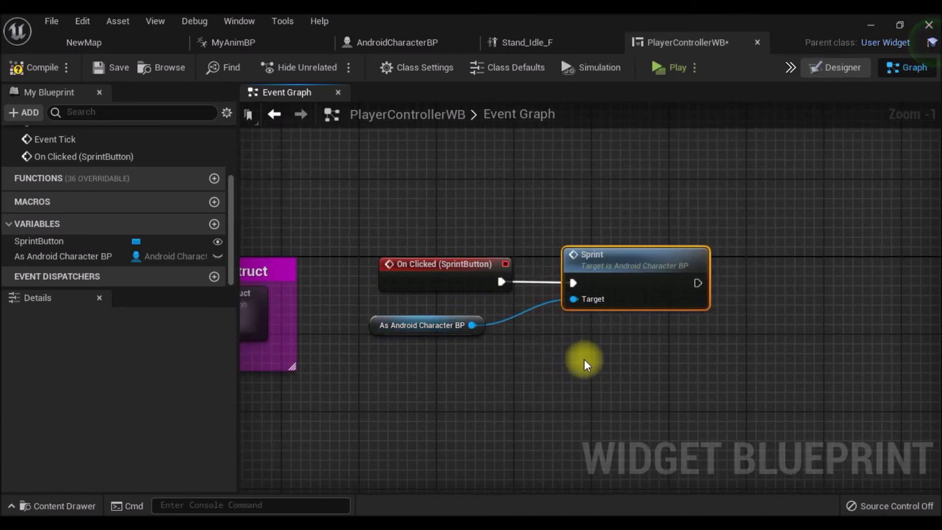
{"action": "right_click_drag", "start_coordinate": [562, 402], "coordinate": [627, 397]}
{"action": "left_click_drag", "start_coordinate": [701, 385], "coordinate": [420, 234]}
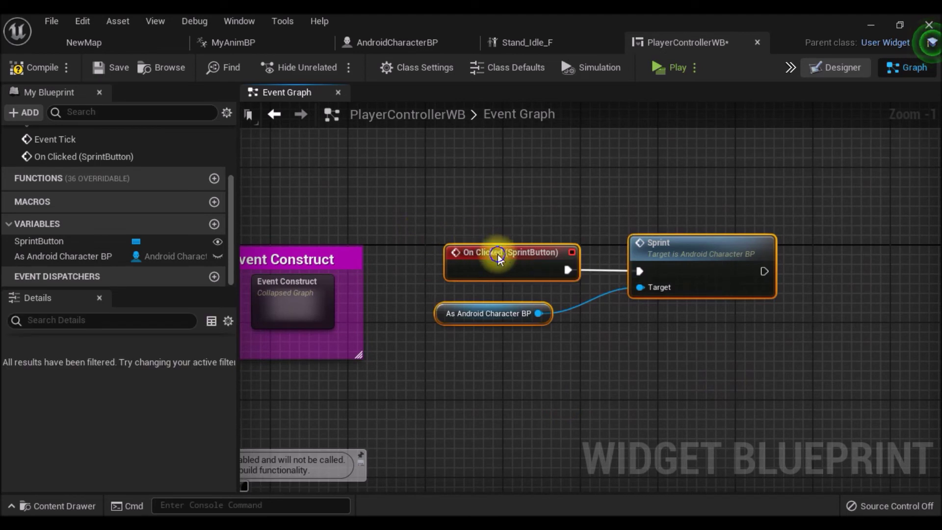
{"action": "right_click", "coordinate": [499, 253]}
- Collapse the click logic into a graph named Sprint and wrap it in a 'Sprint' comment
{"action": "left_click", "coordinate": [528, 340]}
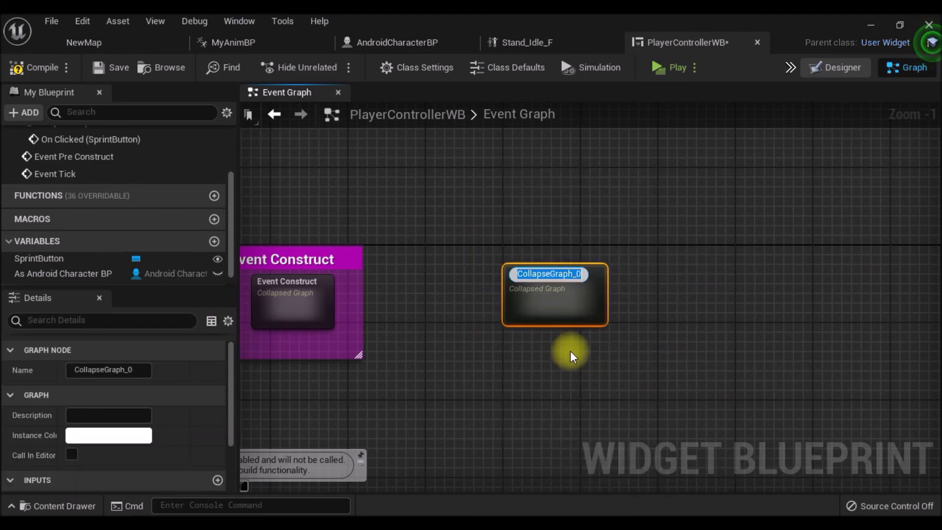
{"action": "type", "text": "Sprint"}
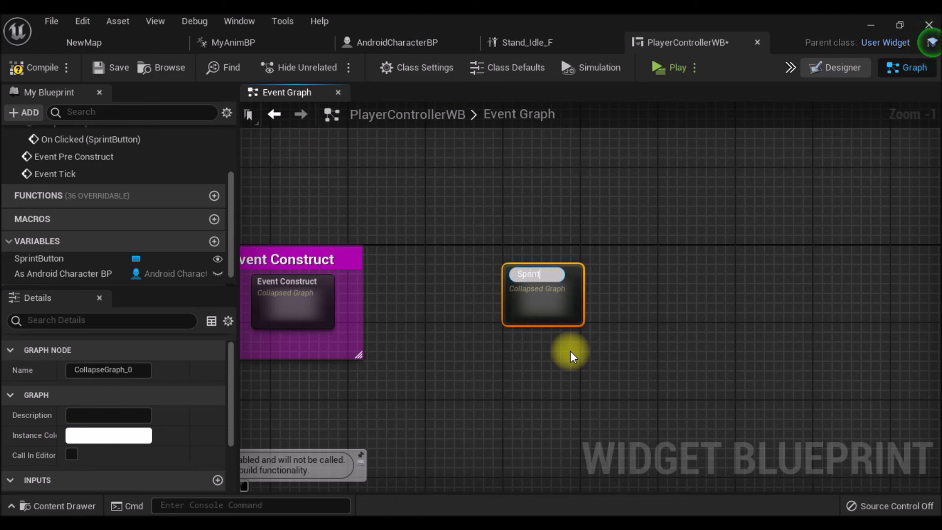
{"action": "left_click", "coordinate": [569, 352]}
{"action": "scroll", "coordinate": [569, 340], "scroll_direction": "up", "scroll_amount": 1}
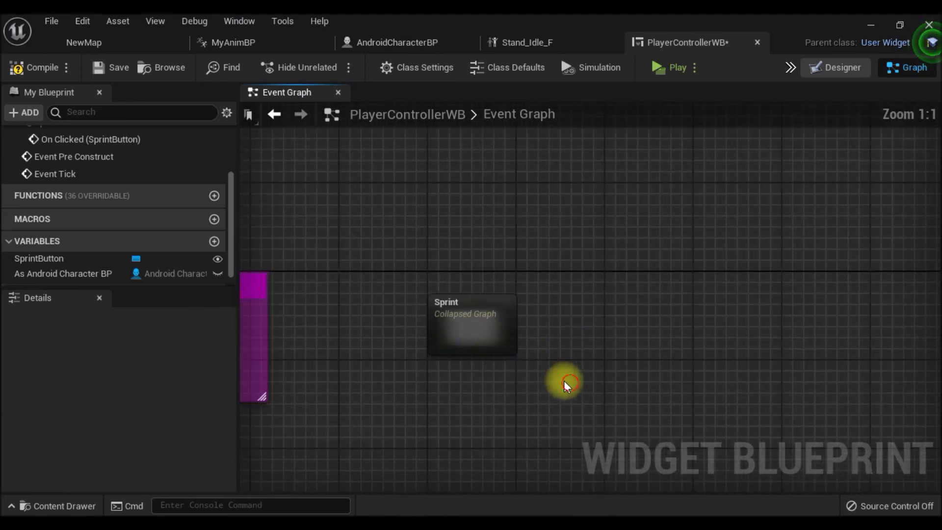
{"action": "left_click_drag", "start_coordinate": [572, 388], "coordinate": [420, 280]}
{"action": "key", "text": "c"}
{"action": "type", "text": "Sprint"}
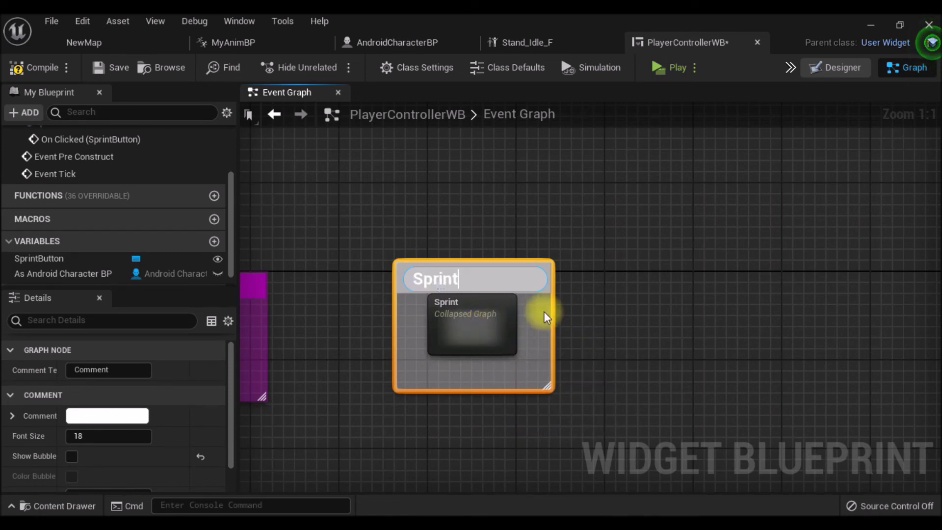
{"action": "left_click", "coordinate": [590, 303]}
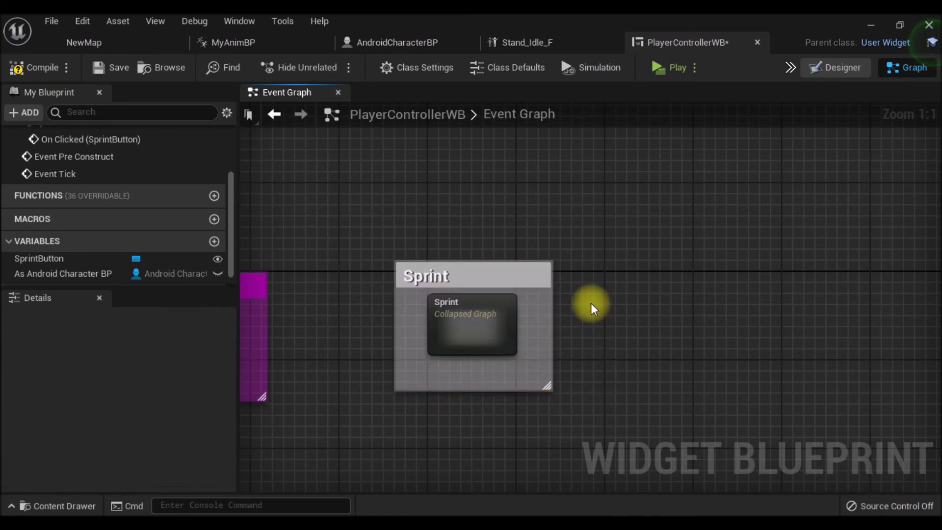
- Copy Event Construct's magenta colour onto the Sprint comment and move it beside Event Construct
{"action": "left_click", "coordinate": [452, 272]}
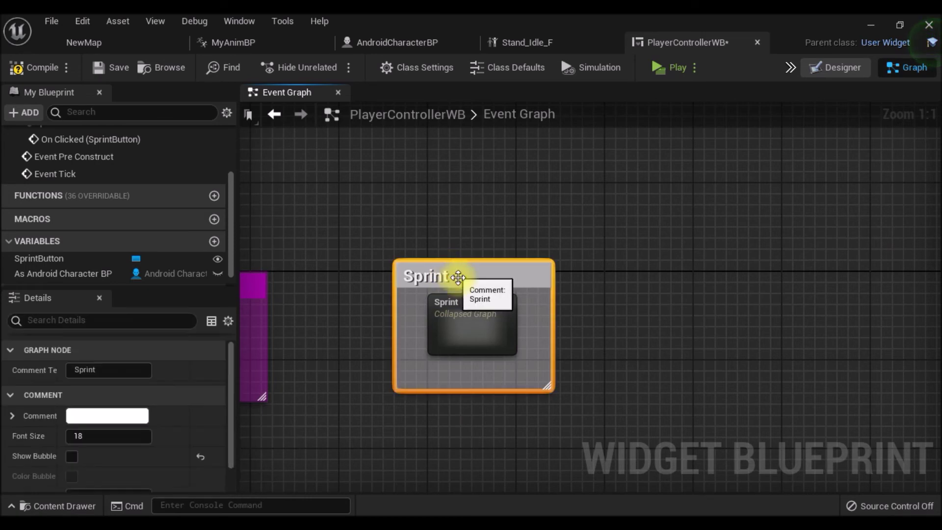
{"action": "left_click", "coordinate": [253, 287]}
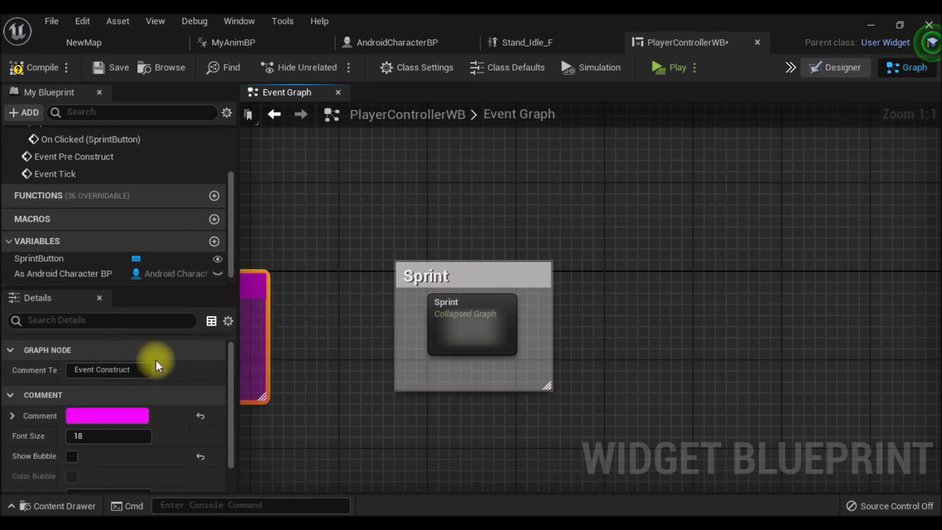
{"action": "right_click", "coordinate": [39, 418]}
{"action": "left_click", "coordinate": [78, 482]}
{"action": "left_click", "coordinate": [421, 294]}
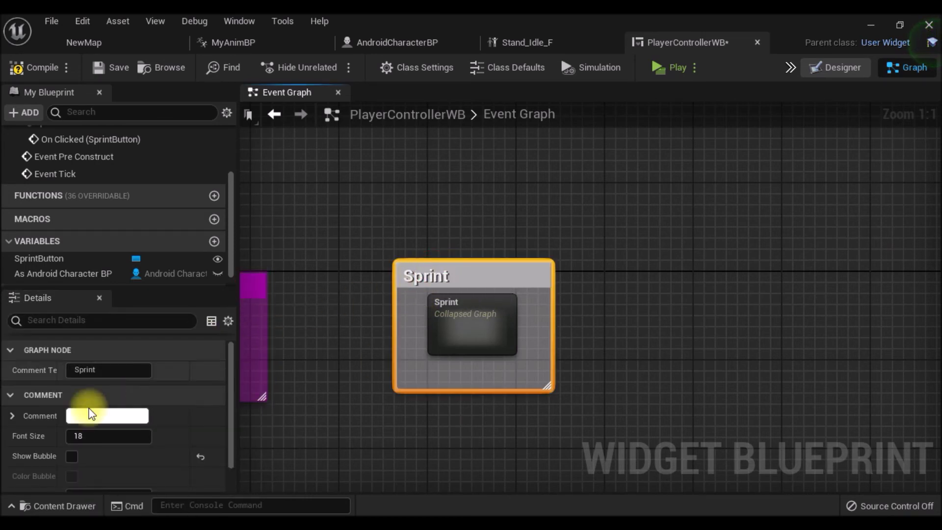
{"action": "right_click", "coordinate": [37, 417]}
{"action": "left_click", "coordinate": [79, 484]}
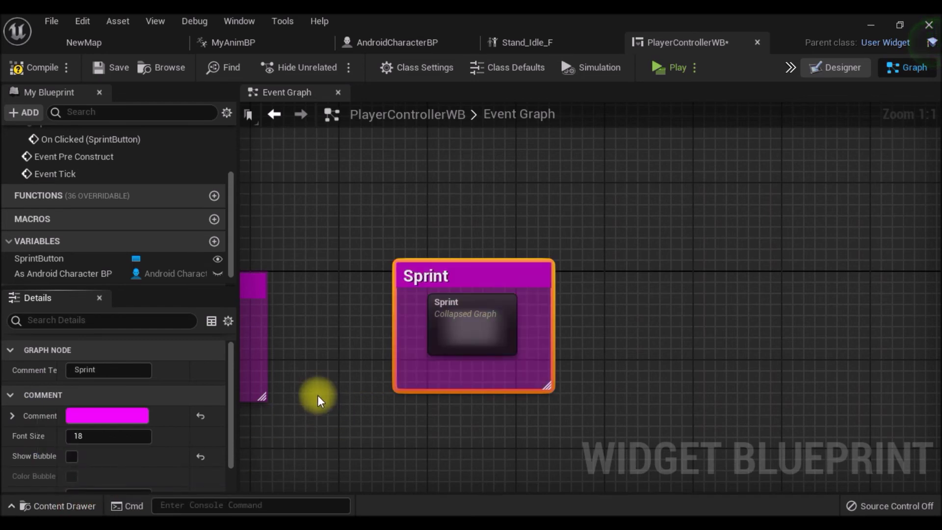
{"action": "right_click_drag", "start_coordinate": [312, 378], "coordinate": [456, 377]}
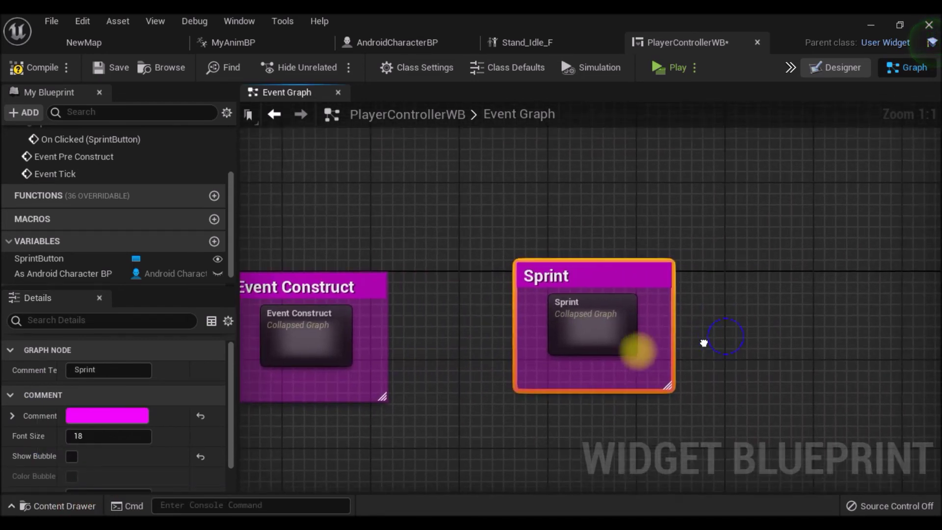
{"action": "right_click_drag", "start_coordinate": [553, 373], "coordinate": [473, 288]}
{"action": "left_click_drag", "start_coordinate": [473, 289], "coordinate": [385, 299]}
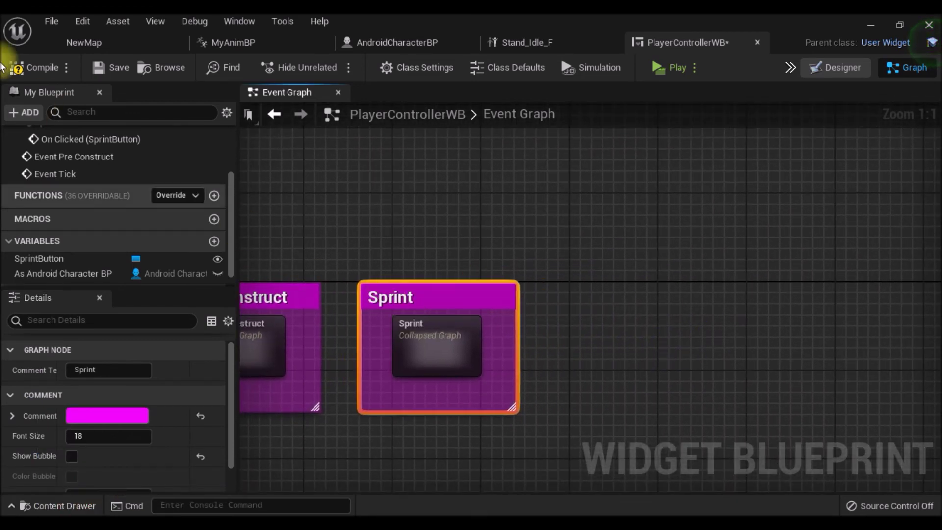
- Compile and save PlayerControllerWB, tidying the nodes inside the Sprint collapsed graph
{"action": "left_click", "coordinate": [46, 71]}
{"action": "left_click", "coordinate": [118, 67]}
{"action": "right_click_drag", "start_coordinate": [437, 279], "coordinate": [424, 235]}
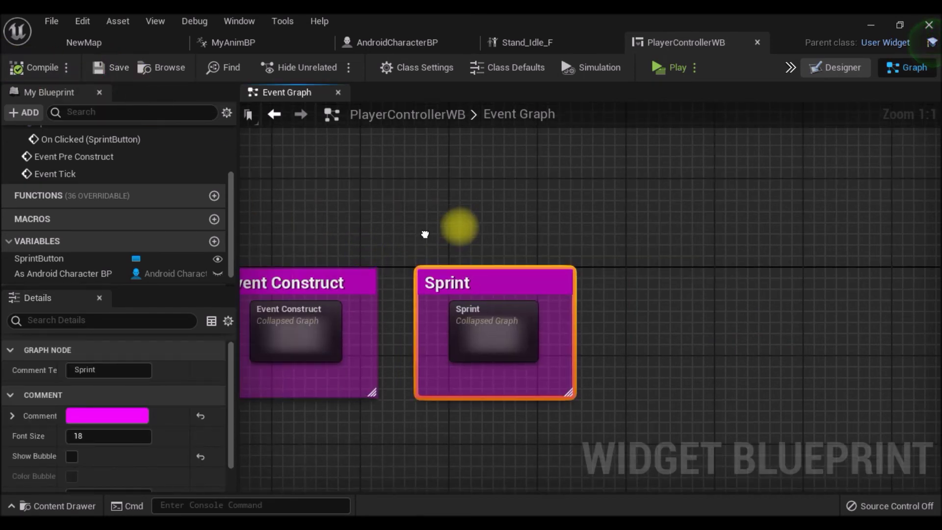
{"action": "double_click", "coordinate": [499, 332]}
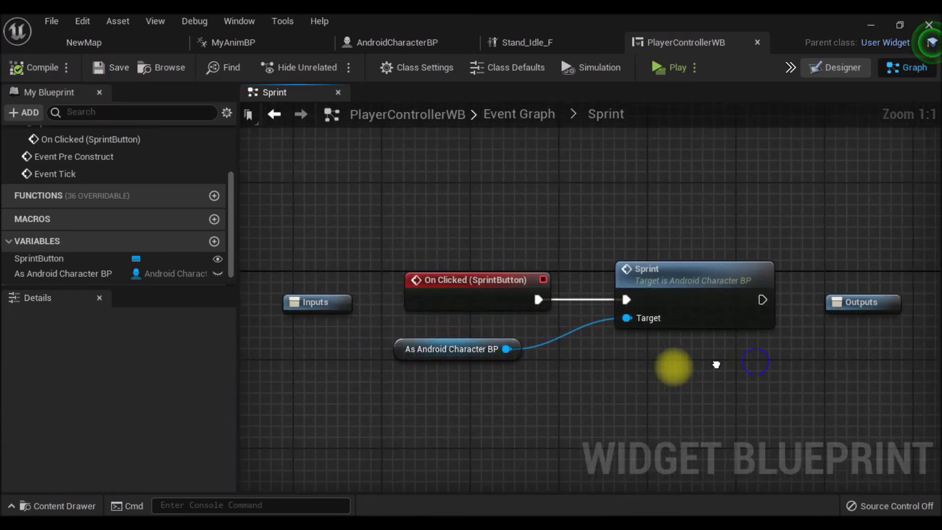
{"action": "left_click_drag", "start_coordinate": [405, 343], "coordinate": [469, 332]}
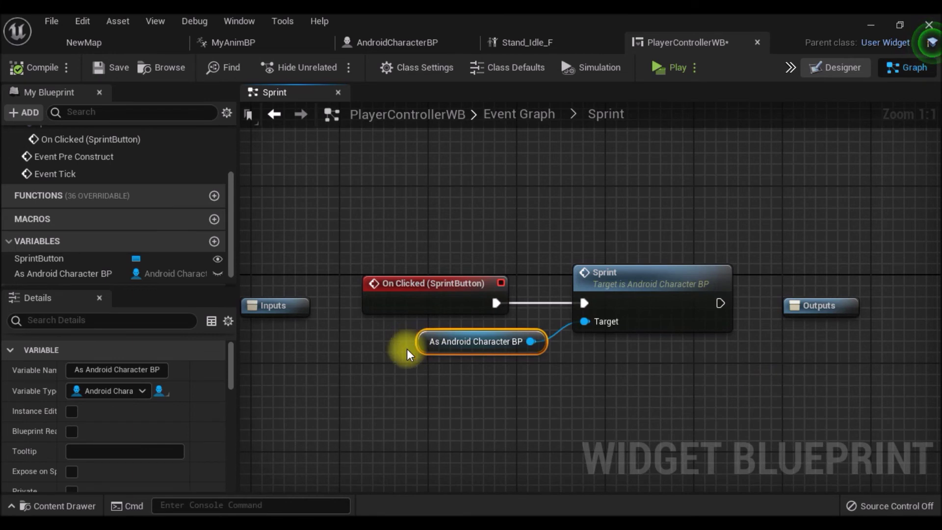
{"action": "left_click", "coordinate": [273, 116]}
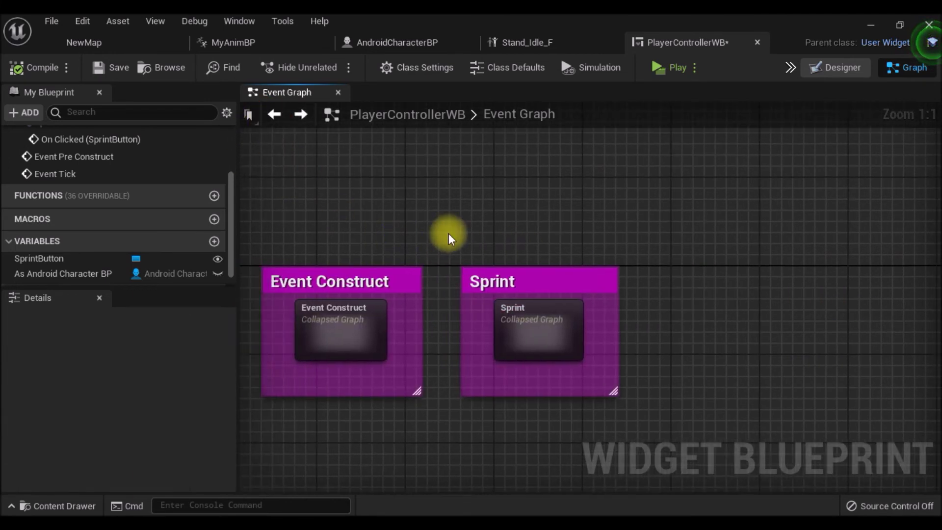
- Launch the play preview and run the character forward with the on-screen joystick
{"action": "left_click", "coordinate": [657, 67]}
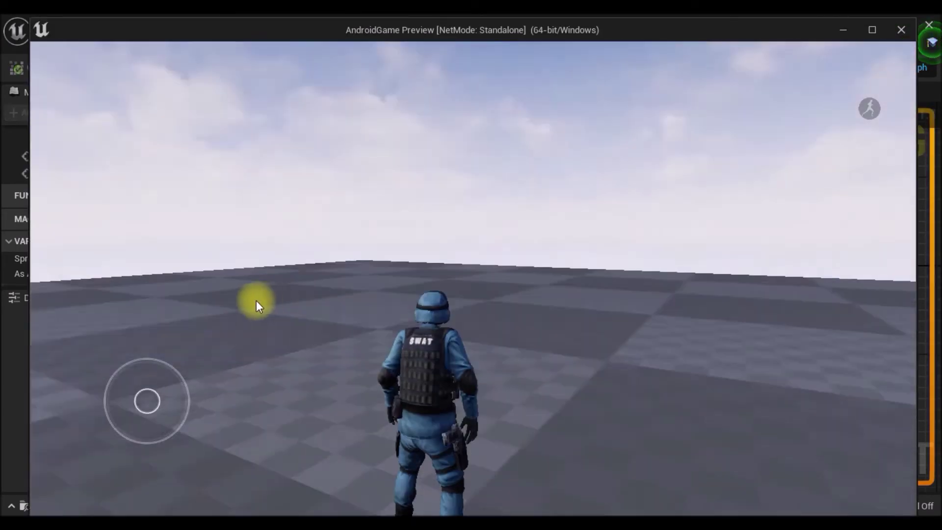
{"action": "mouse_move", "coordinate": [257, 300]}
{"action": "left_mouse_down"}
{"action": "mouse_move", "coordinate": [628, 258]}
{"action": "mouse_move", "coordinate": [231, 447]}
{"action": "left_mouse_up"}
{"action": "mouse_move", "coordinate": [149, 377]}
{"action": "left_mouse_down"}
{"action": "mouse_move", "coordinate": [146, 339]}
{"action": "mouse_move", "coordinate": [263, 333]}
{"action": "mouse_move", "coordinate": [282, 377]}
{"action": "mouse_move", "coordinate": [281, 440]}
{"action": "mouse_move", "coordinate": [211, 495]}
{"action": "mouse_move", "coordinate": [108, 493]}
{"action": "mouse_move", "coordinate": [38, 413]}
{"action": "mouse_move", "coordinate": [49, 332]}
{"action": "mouse_move", "coordinate": [95, 301]}
{"action": "mouse_move", "coordinate": [184, 301]}
{"action": "mouse_move", "coordinate": [258, 353]}
{"action": "mouse_move", "coordinate": [260, 436]}
{"action": "mouse_move", "coordinate": [200, 492]}
{"action": "mouse_move", "coordinate": [132, 508]}
{"action": "mouse_move", "coordinate": [114, 498]}
{"action": "mouse_move", "coordinate": [127, 502]}
{"action": "left_mouse_up"}
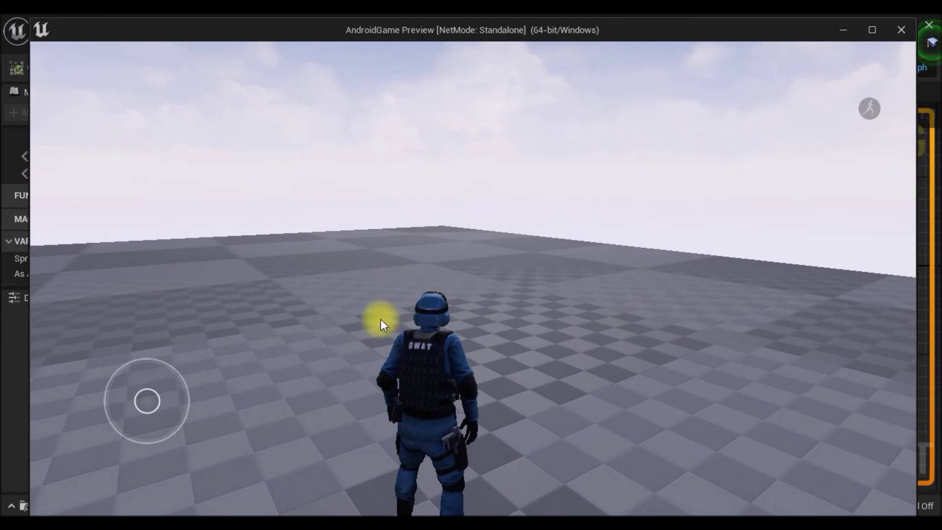
- Toggle sprint on, off and on again while steering the camera, then close the preview
{"action": "mouse_move", "coordinate": [640, 293]}
{"action": "left_mouse_down"}
{"action": "mouse_move", "coordinate": [412, 315]}
{"action": "mouse_move", "coordinate": [250, 298]}
{"action": "left_mouse_up"}
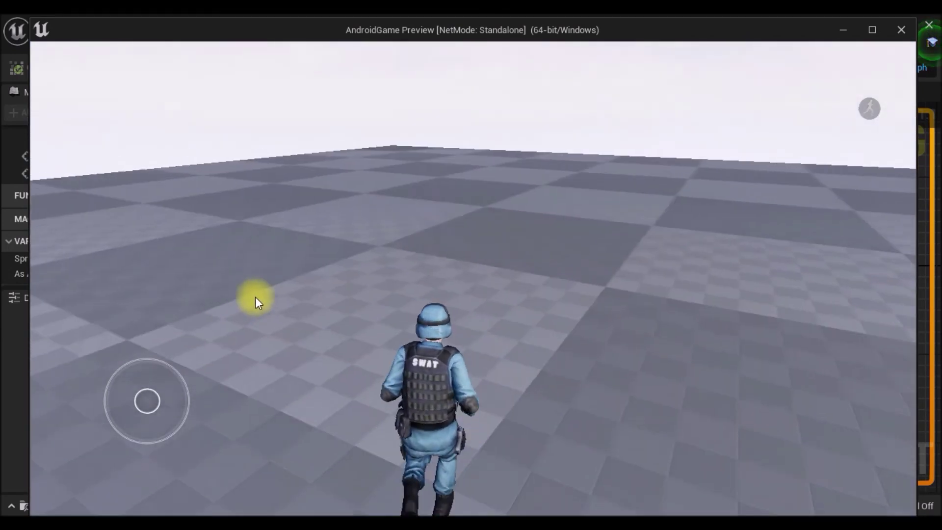
{"action": "left_click", "coordinate": [870, 110]}
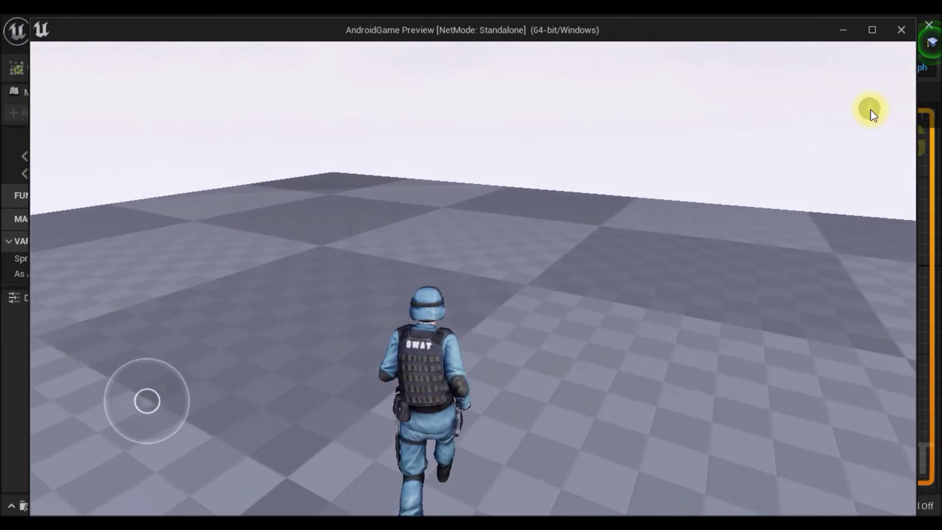
{"action": "left_click_drag", "start_coordinate": [668, 251], "coordinate": [196, 248]}
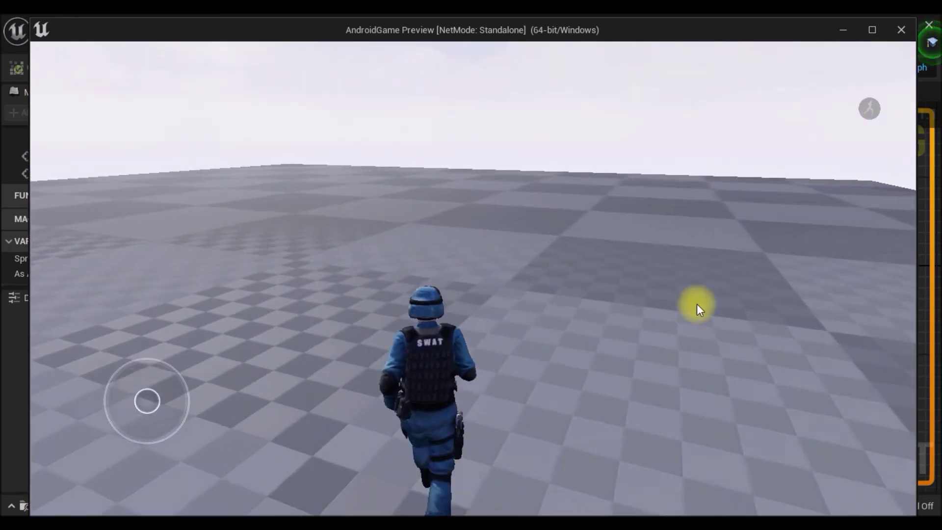
{"action": "left_click_drag", "start_coordinate": [696, 307], "coordinate": [602, 286]}
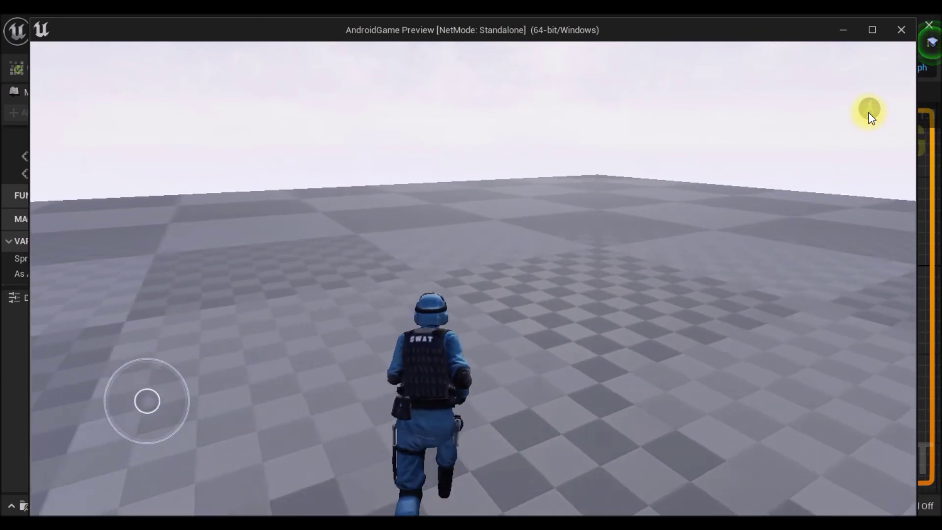
{"action": "left_click", "coordinate": [869, 114]}
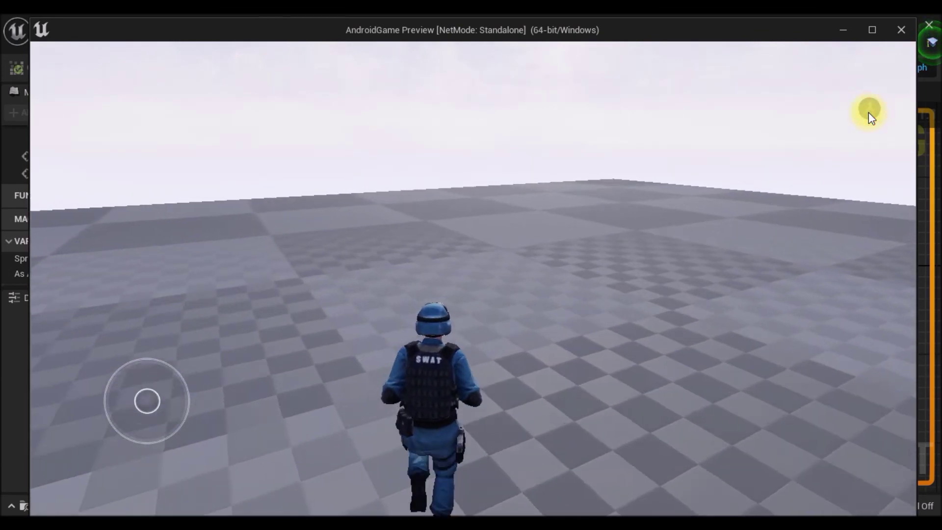
{"action": "mouse_move", "coordinate": [774, 227]}
{"action": "left_mouse_down"}
{"action": "mouse_move", "coordinate": [464, 241]}
{"action": "mouse_move", "coordinate": [854, 129]}
{"action": "left_mouse_up"}
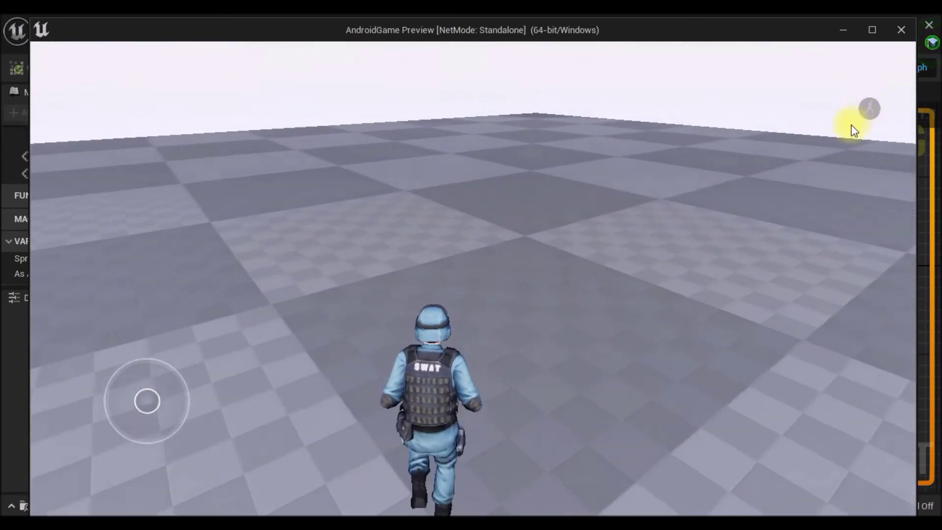
{"action": "left_click", "coordinate": [869, 109]}
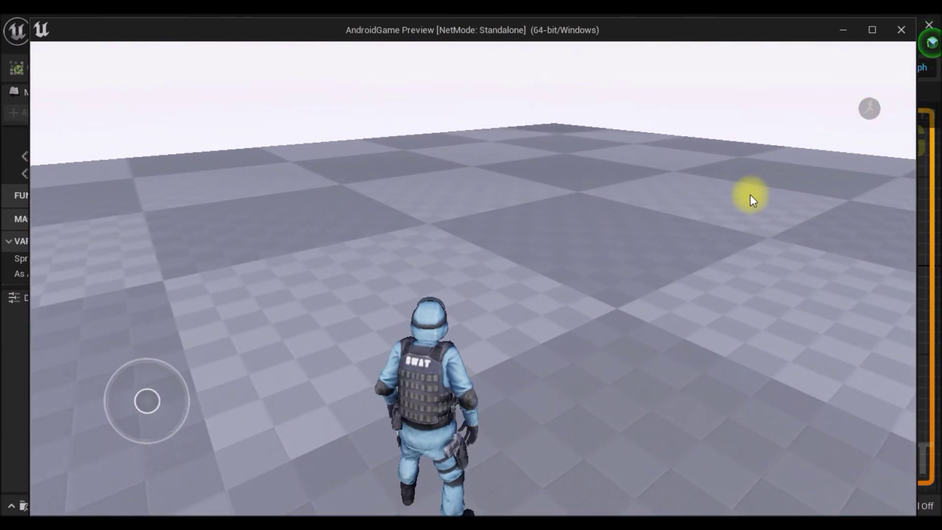
{"action": "left_click", "coordinate": [905, 28]}
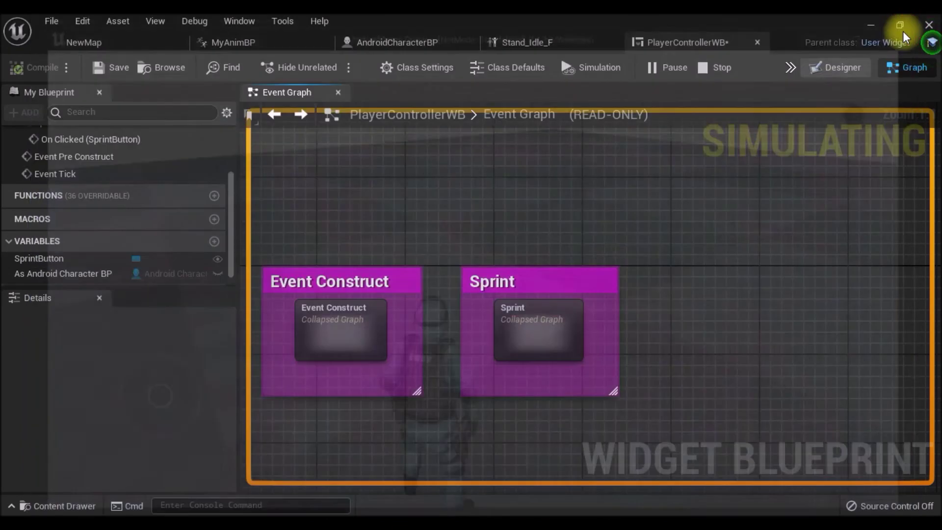
- Return to AndroidCharacterBP's graph showing the Sprint event and Branch nodes
{"action": "double_click", "coordinate": [545, 333]}
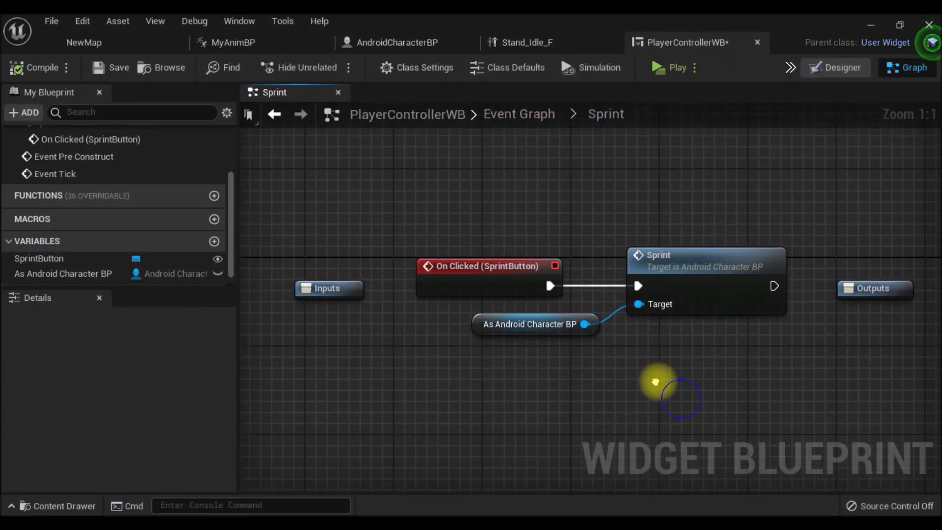
{"action": "left_click", "coordinate": [398, 48]}
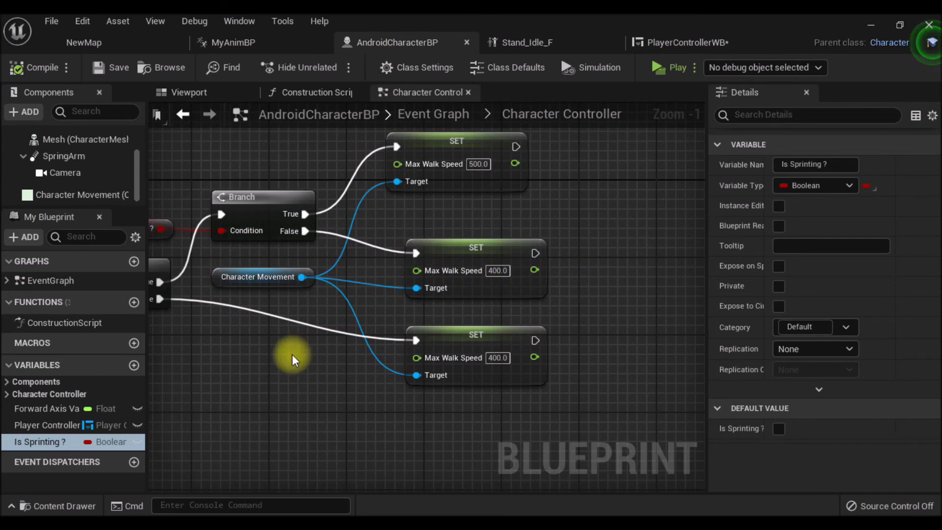
{"action": "scroll", "coordinate": [431, 311], "scroll_direction": "up", "scroll_amount": 1}
{"action": "right_click_drag", "start_coordinate": [476, 372], "coordinate": [353, 381]}
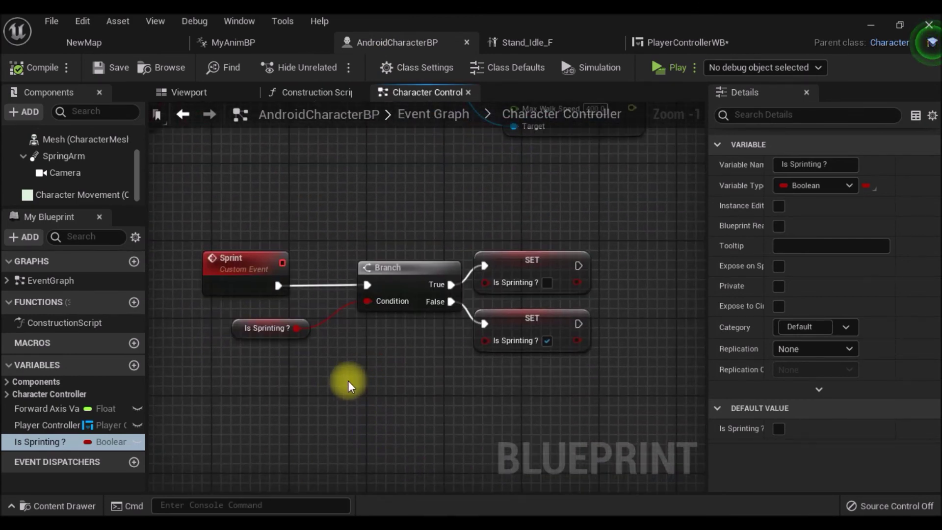
- Add a Player Controller BP getter feeding a Get Sprint Button node
{"action": "left_click_drag", "start_coordinate": [17, 431], "coordinate": [348, 395]}
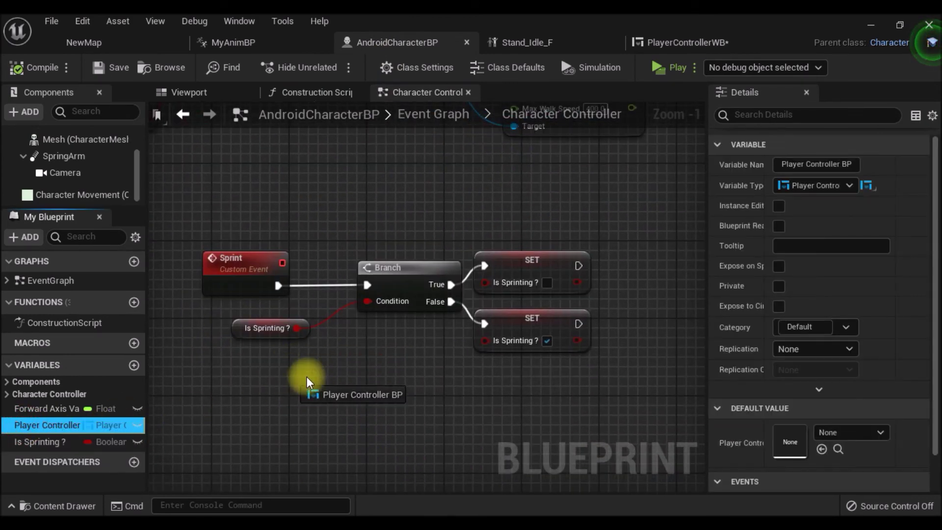
{"action": "left_click", "coordinate": [352, 406]}
{"action": "left_click_drag", "start_coordinate": [415, 386], "coordinate": [477, 393]}
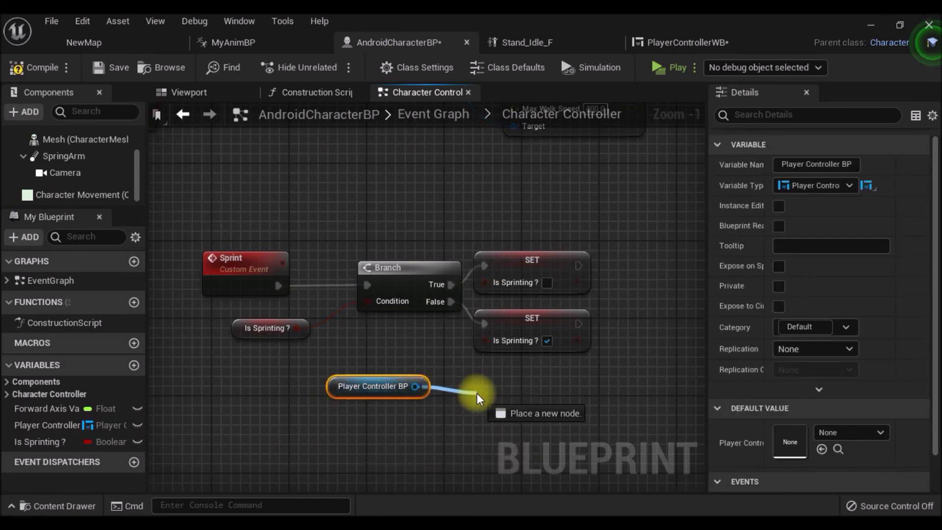
{"action": "type", "text": "sp"}
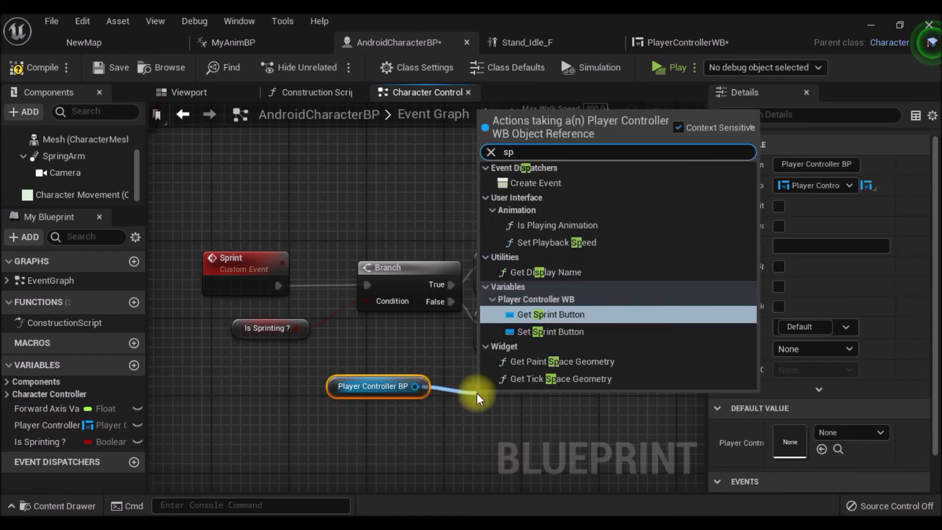
{"action": "type", "text": "rin"}
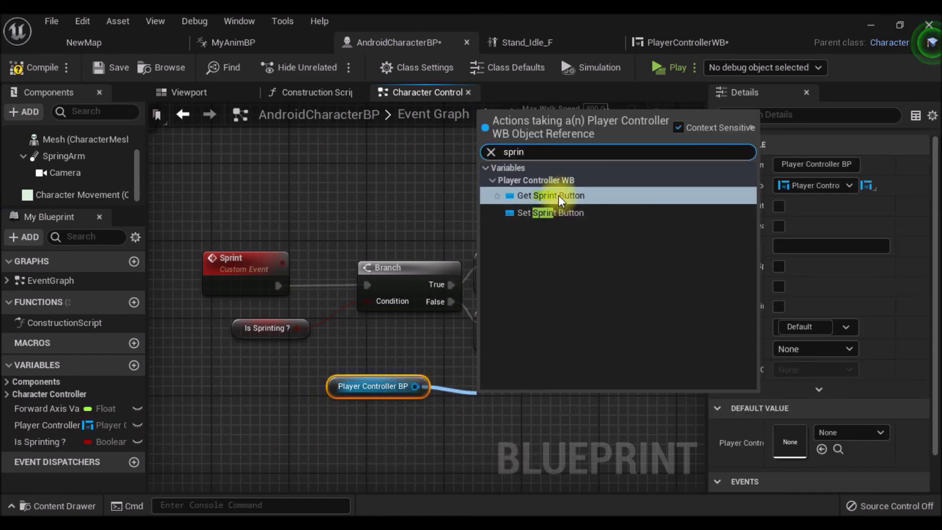
{"action": "left_click", "coordinate": [559, 195]}
{"action": "scroll", "coordinate": [512, 387], "scroll_direction": "up", "scroll_amount": 1}
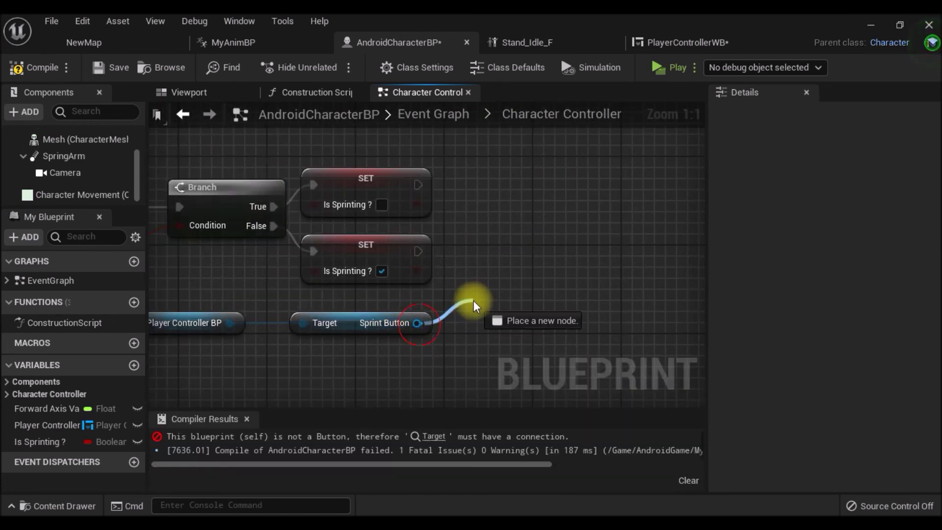
- Add a Sprint Button Set Background Color node and run it after the top Is Sprinting SET
{"action": "left_click_drag", "start_coordinate": [414, 317], "coordinate": [474, 307]}
{"action": "type", "text": "ap"}
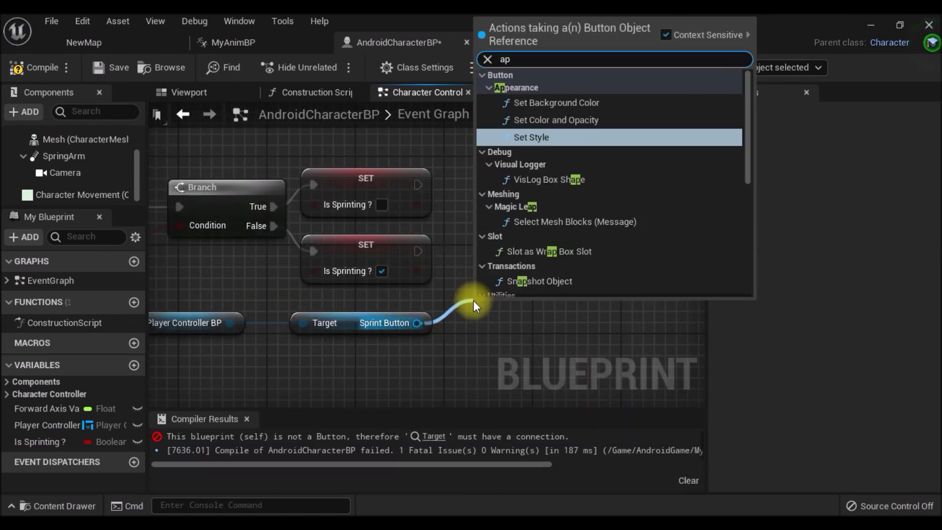
{"action": "left_click", "coordinate": [555, 103]}
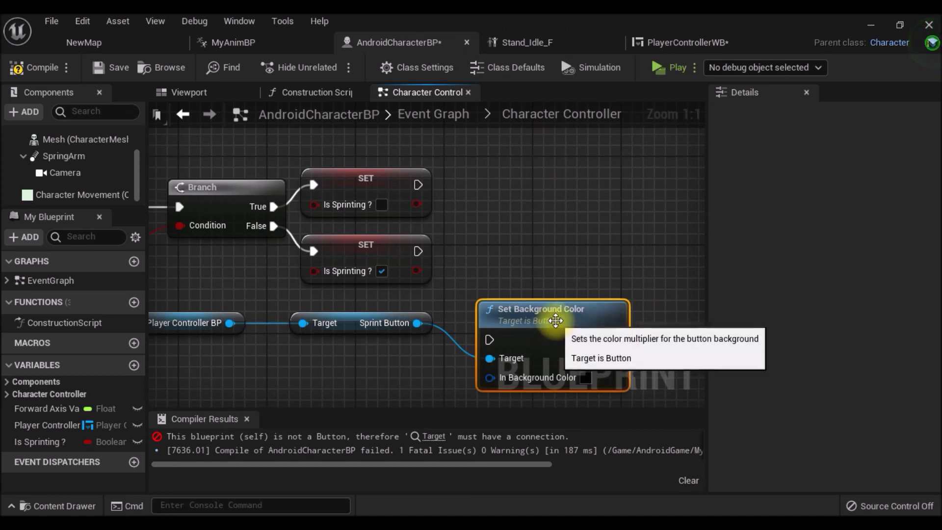
{"action": "left_click_drag", "start_coordinate": [556, 310], "coordinate": [567, 155]}
{"action": "left_click_drag", "start_coordinate": [418, 184], "coordinate": [501, 185]}
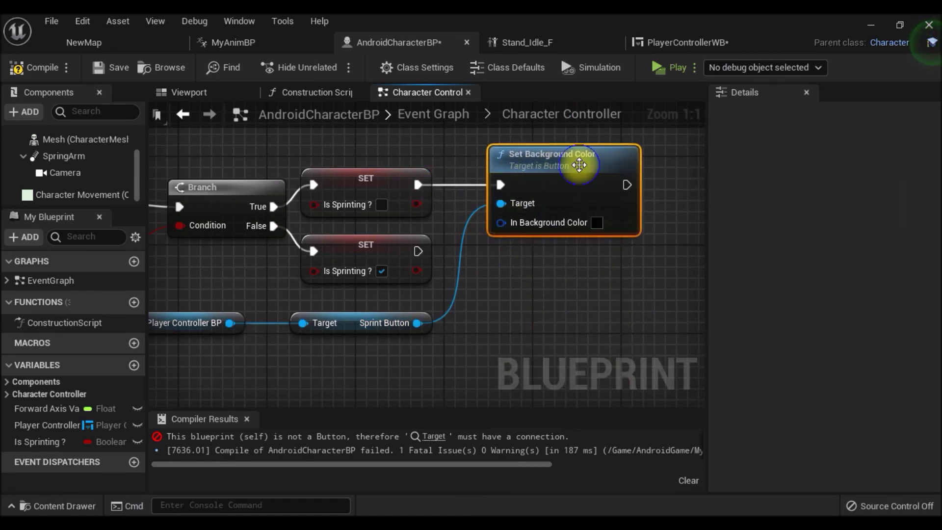
- Duplicate that node, wiring the copy after the lower SET with Sprint Button as Target
{"action": "right_click", "coordinate": [577, 160]}
{"action": "left_click", "coordinate": [669, 236]}
{"action": "left_click_drag", "start_coordinate": [678, 229], "coordinate": [621, 262]}
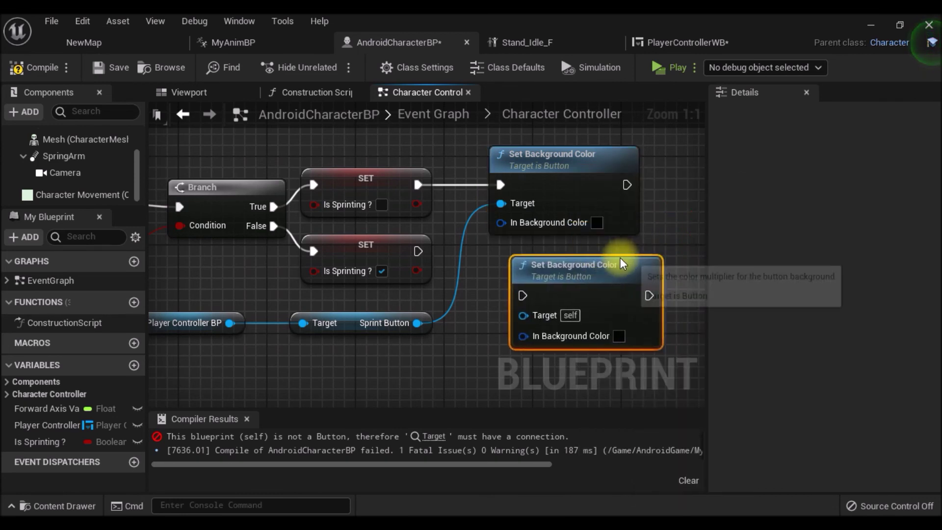
{"action": "left_click_drag", "start_coordinate": [417, 251], "coordinate": [523, 294]}
{"action": "left_click_drag", "start_coordinate": [616, 286], "coordinate": [593, 275]}
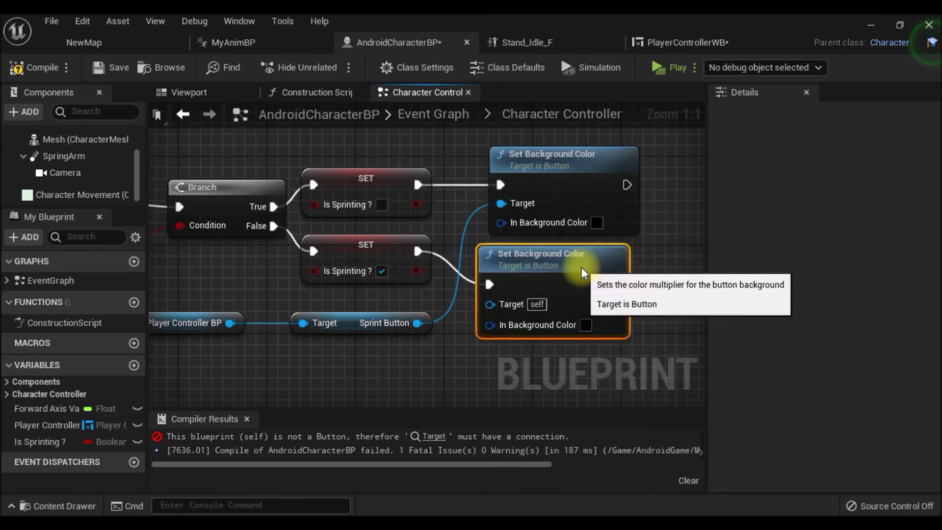
{"action": "left_click_drag", "start_coordinate": [469, 316], "coordinate": [501, 305]}
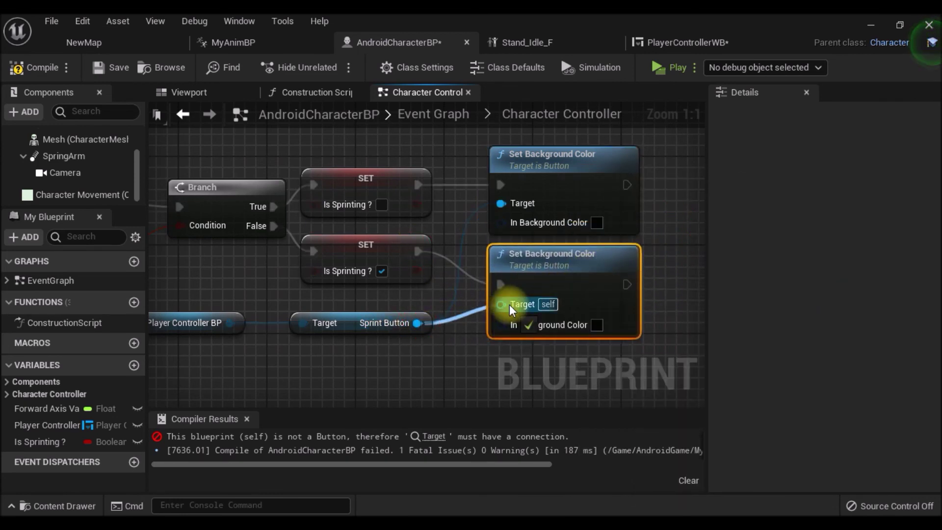
{"action": "mouse_move", "coordinate": [579, 193]}
{"action": "right_mouse_down"}
{"action": "mouse_move", "coordinate": [562, 221]}
{"action": "mouse_move", "coordinate": [535, 216]}
{"action": "right_mouse_up"}
{"action": "left_click", "coordinate": [562, 221]}
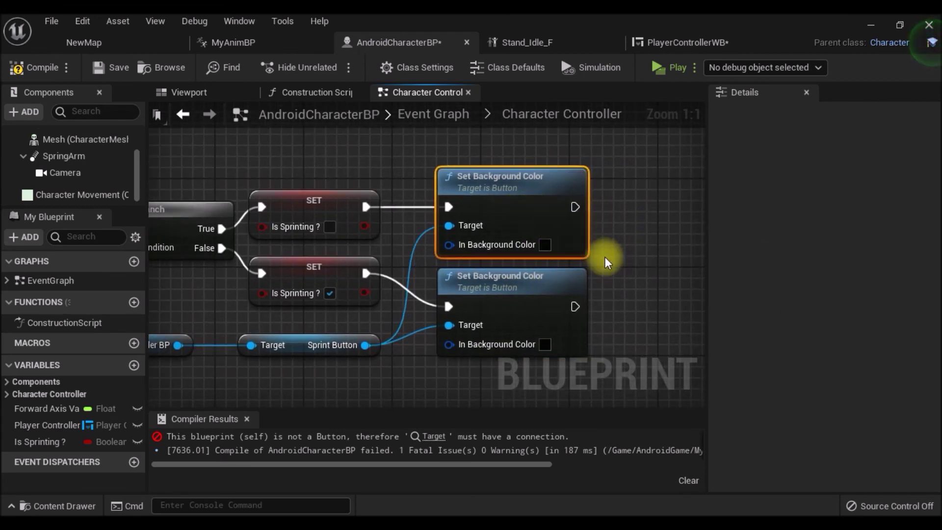
{"action": "right_click_drag", "start_coordinate": [604, 257], "coordinate": [607, 228]}
- Set the lower Set Background Color node's color to bright yellow
{"action": "left_click", "coordinate": [548, 314]}
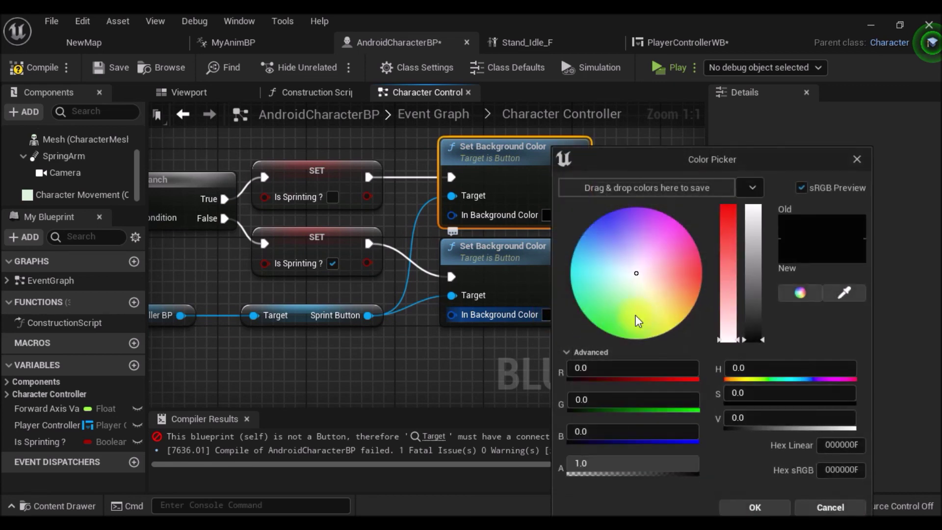
{"action": "left_click_drag", "start_coordinate": [641, 272], "coordinate": [682, 325]}
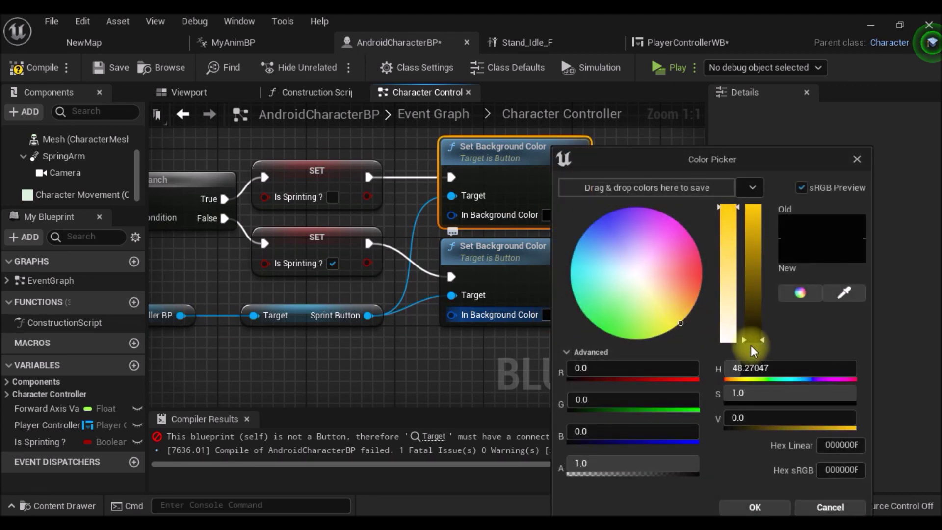
{"action": "left_click_drag", "start_coordinate": [755, 342], "coordinate": [764, 196]}
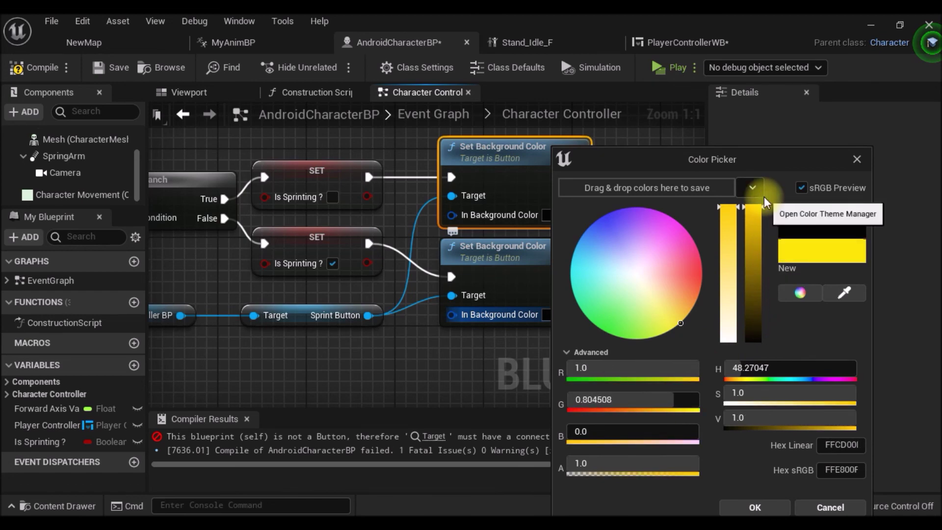
{"action": "left_click", "coordinate": [761, 435]}
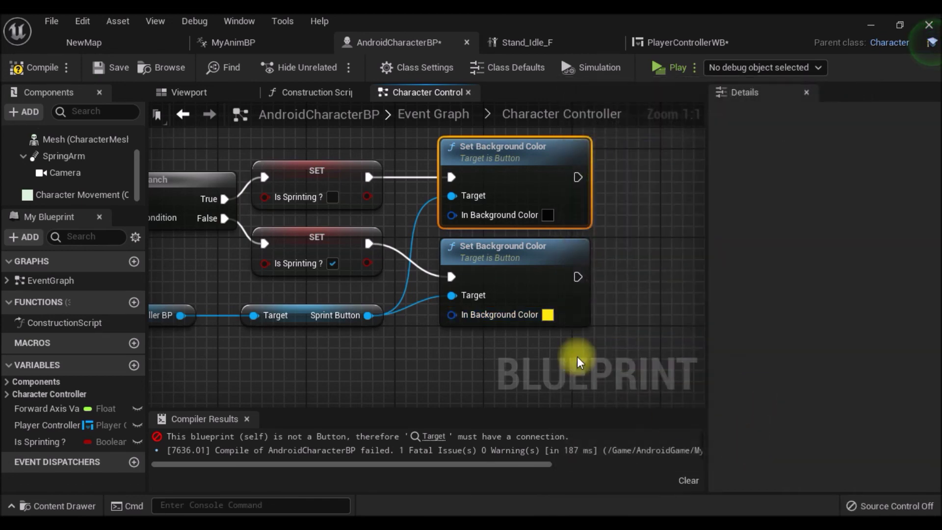
- Set the upper node's background color to white, then start a play preview
{"action": "left_click", "coordinate": [549, 215]}
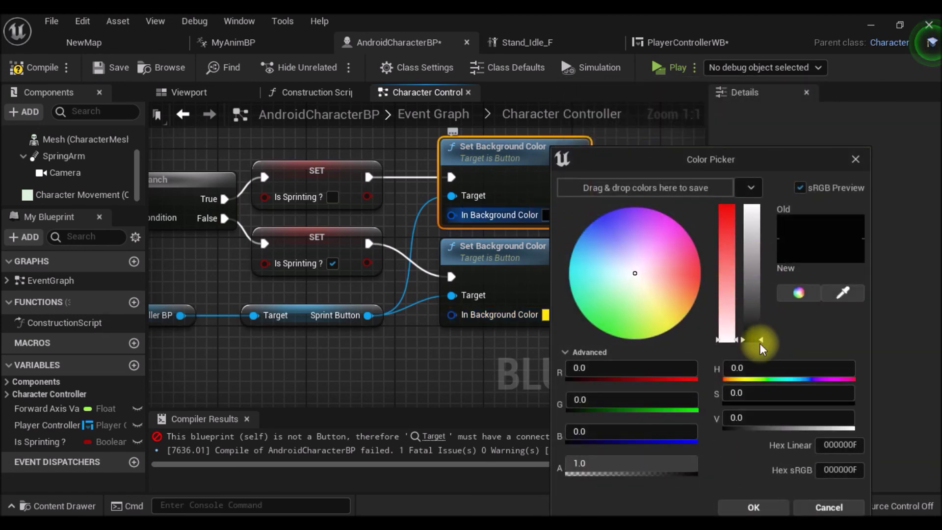
{"action": "left_click_drag", "start_coordinate": [761, 341], "coordinate": [755, 207]}
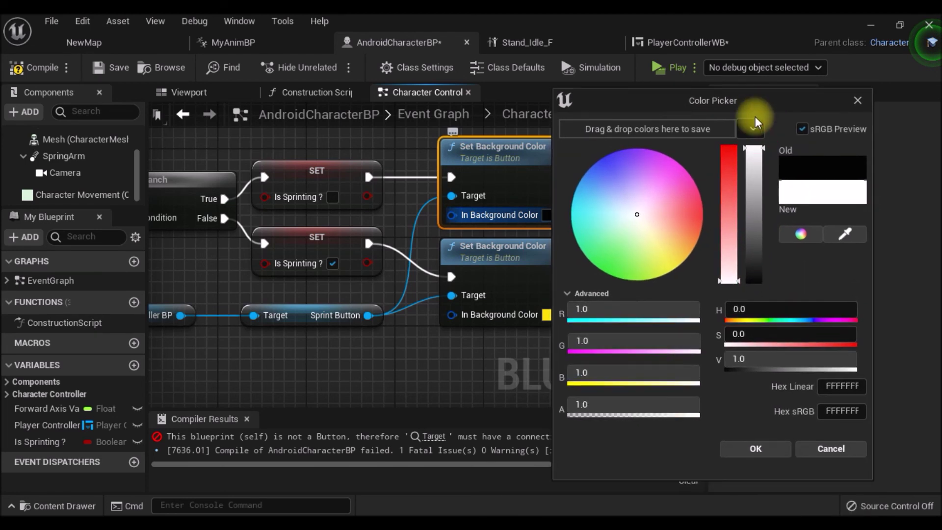
{"action": "left_click", "coordinate": [747, 450]}
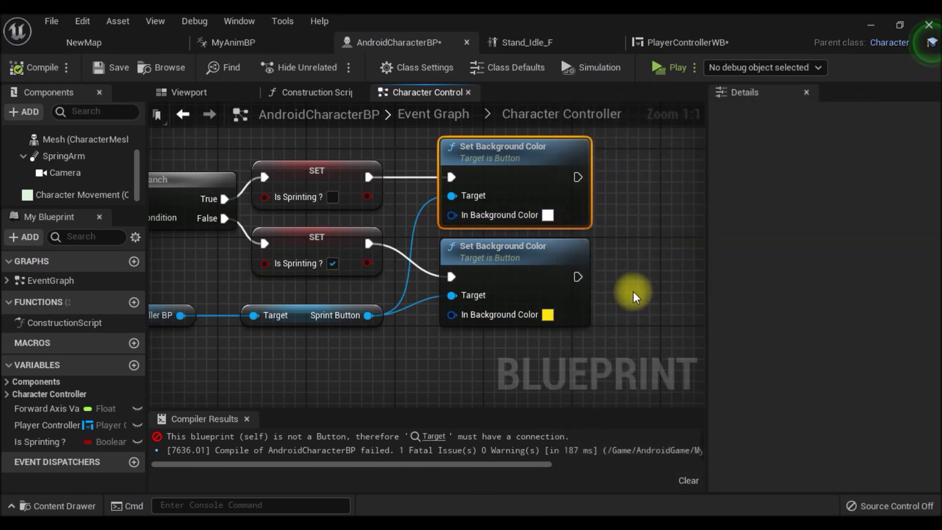
{"action": "right_click_drag", "start_coordinate": [624, 273], "coordinate": [663, 253]}
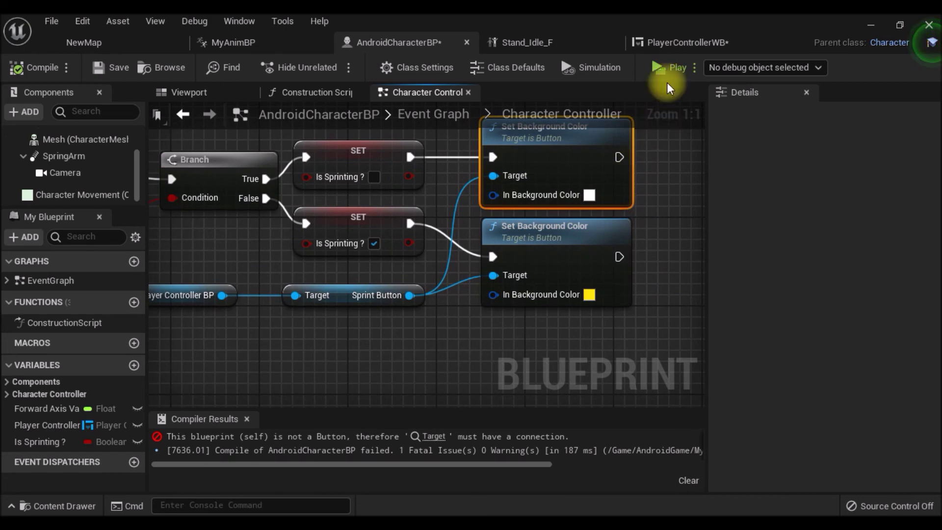
{"action": "left_click", "coordinate": [669, 69]}
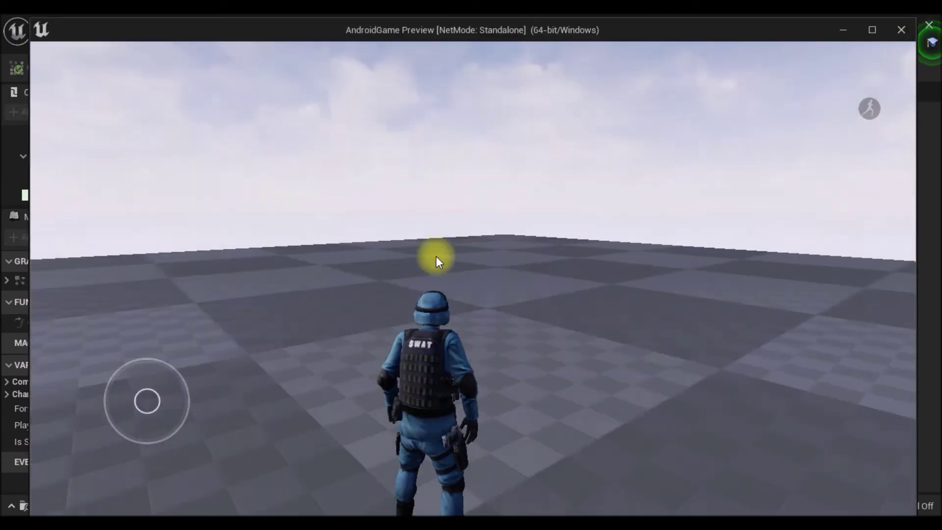
{"action": "key", "text": "w"}
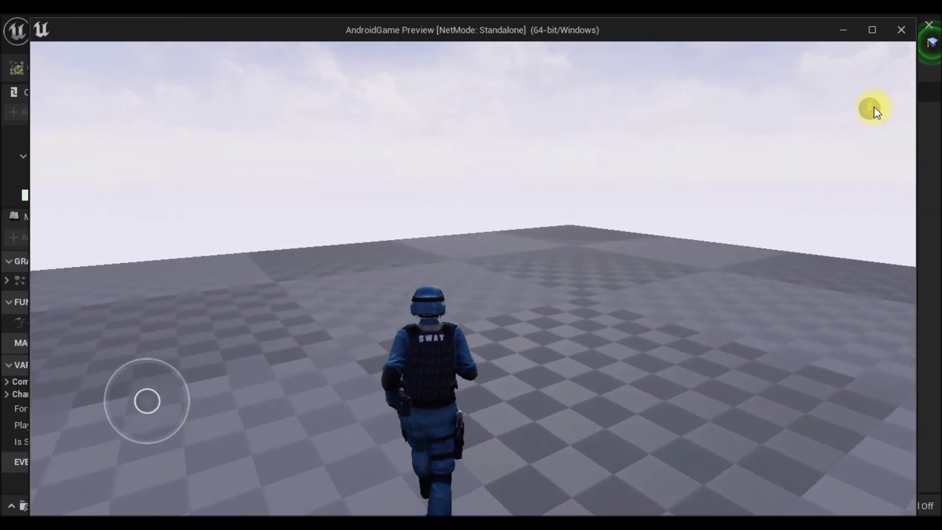
{"action": "left_click_drag", "start_coordinate": [536, 206], "coordinate": [794, 208]}
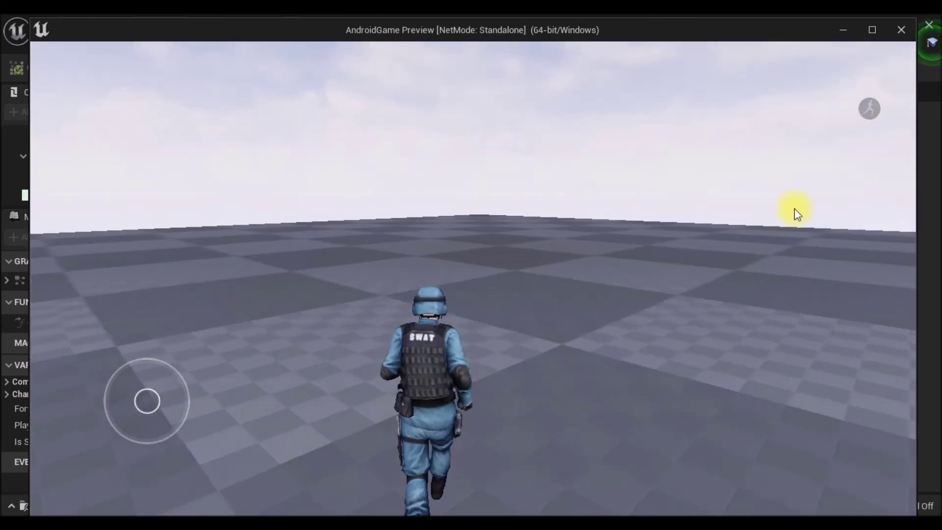
{"action": "left_click", "coordinate": [867, 113]}
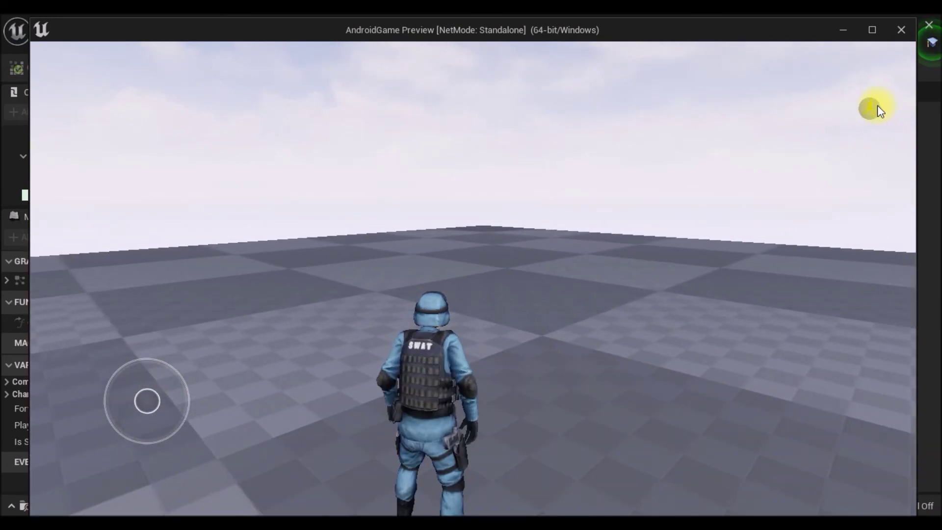
{"action": "left_click", "coordinate": [902, 30]}
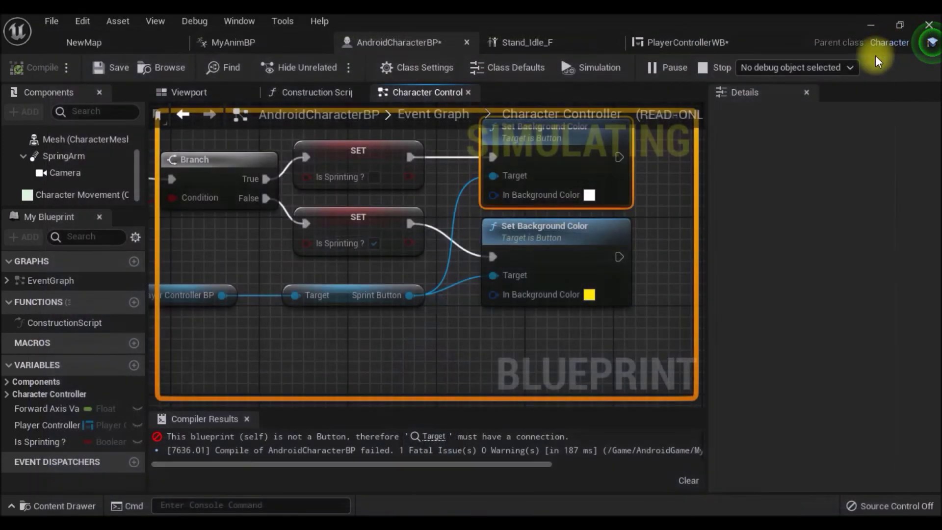
- In the PlayerControllerWB Designer, anchor Sprint Box to stretch vertically along the right edge
{"action": "left_click", "coordinate": [716, 43]}
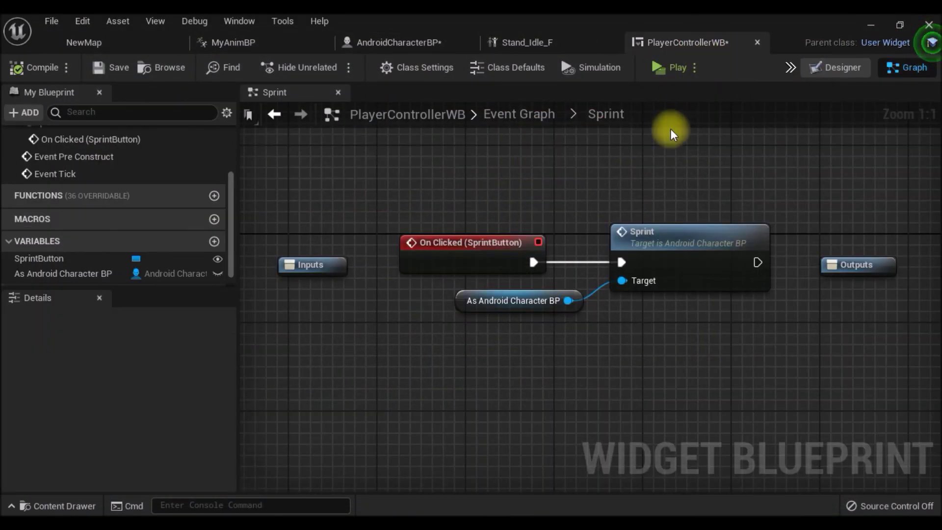
{"action": "left_click", "coordinate": [837, 70]}
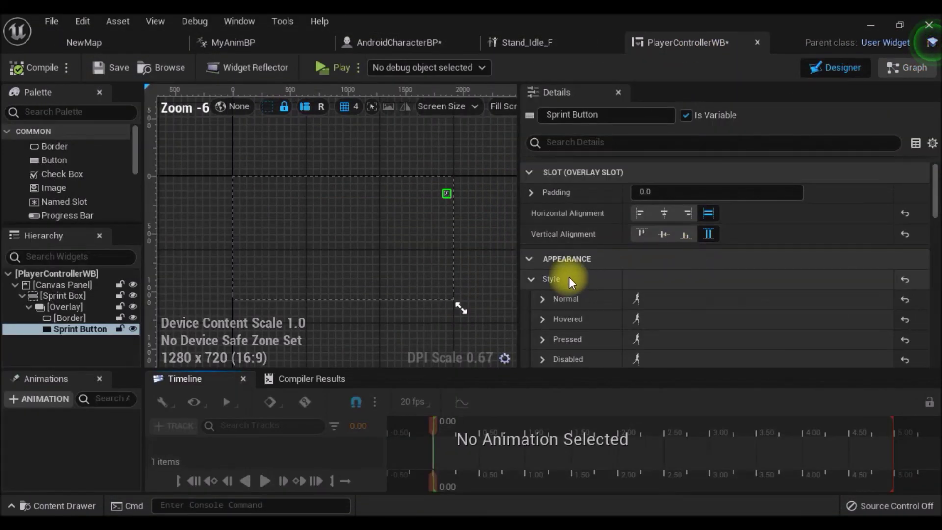
{"action": "left_click", "coordinate": [70, 295]}
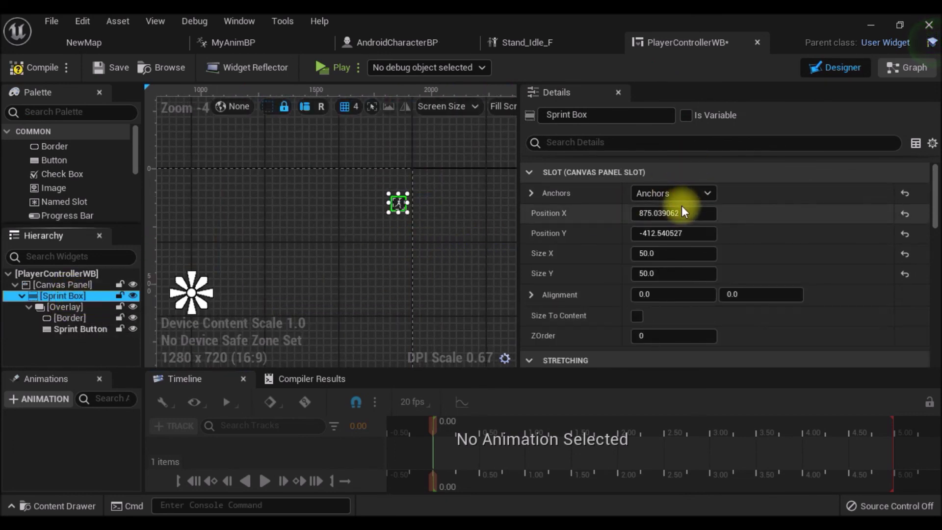
{"action": "left_click", "coordinate": [686, 192]}
{"action": "left_click", "coordinate": [756, 376]}
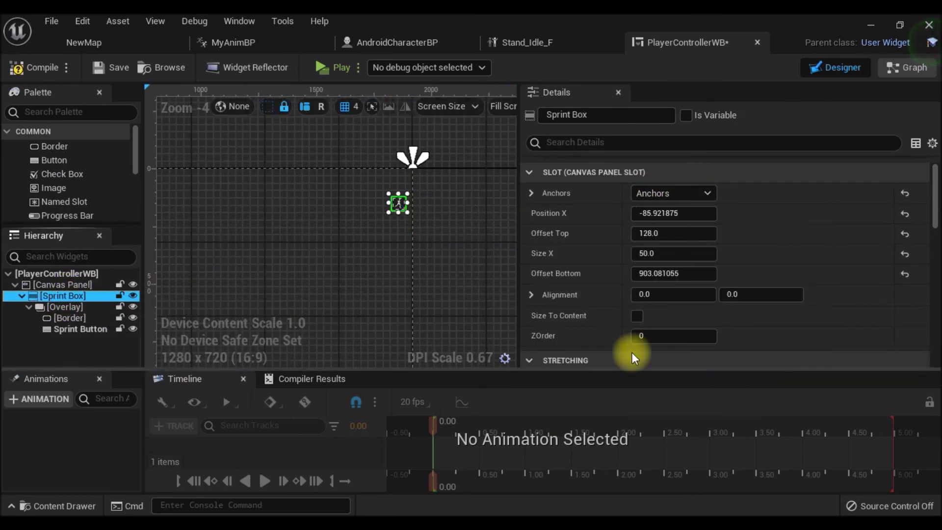